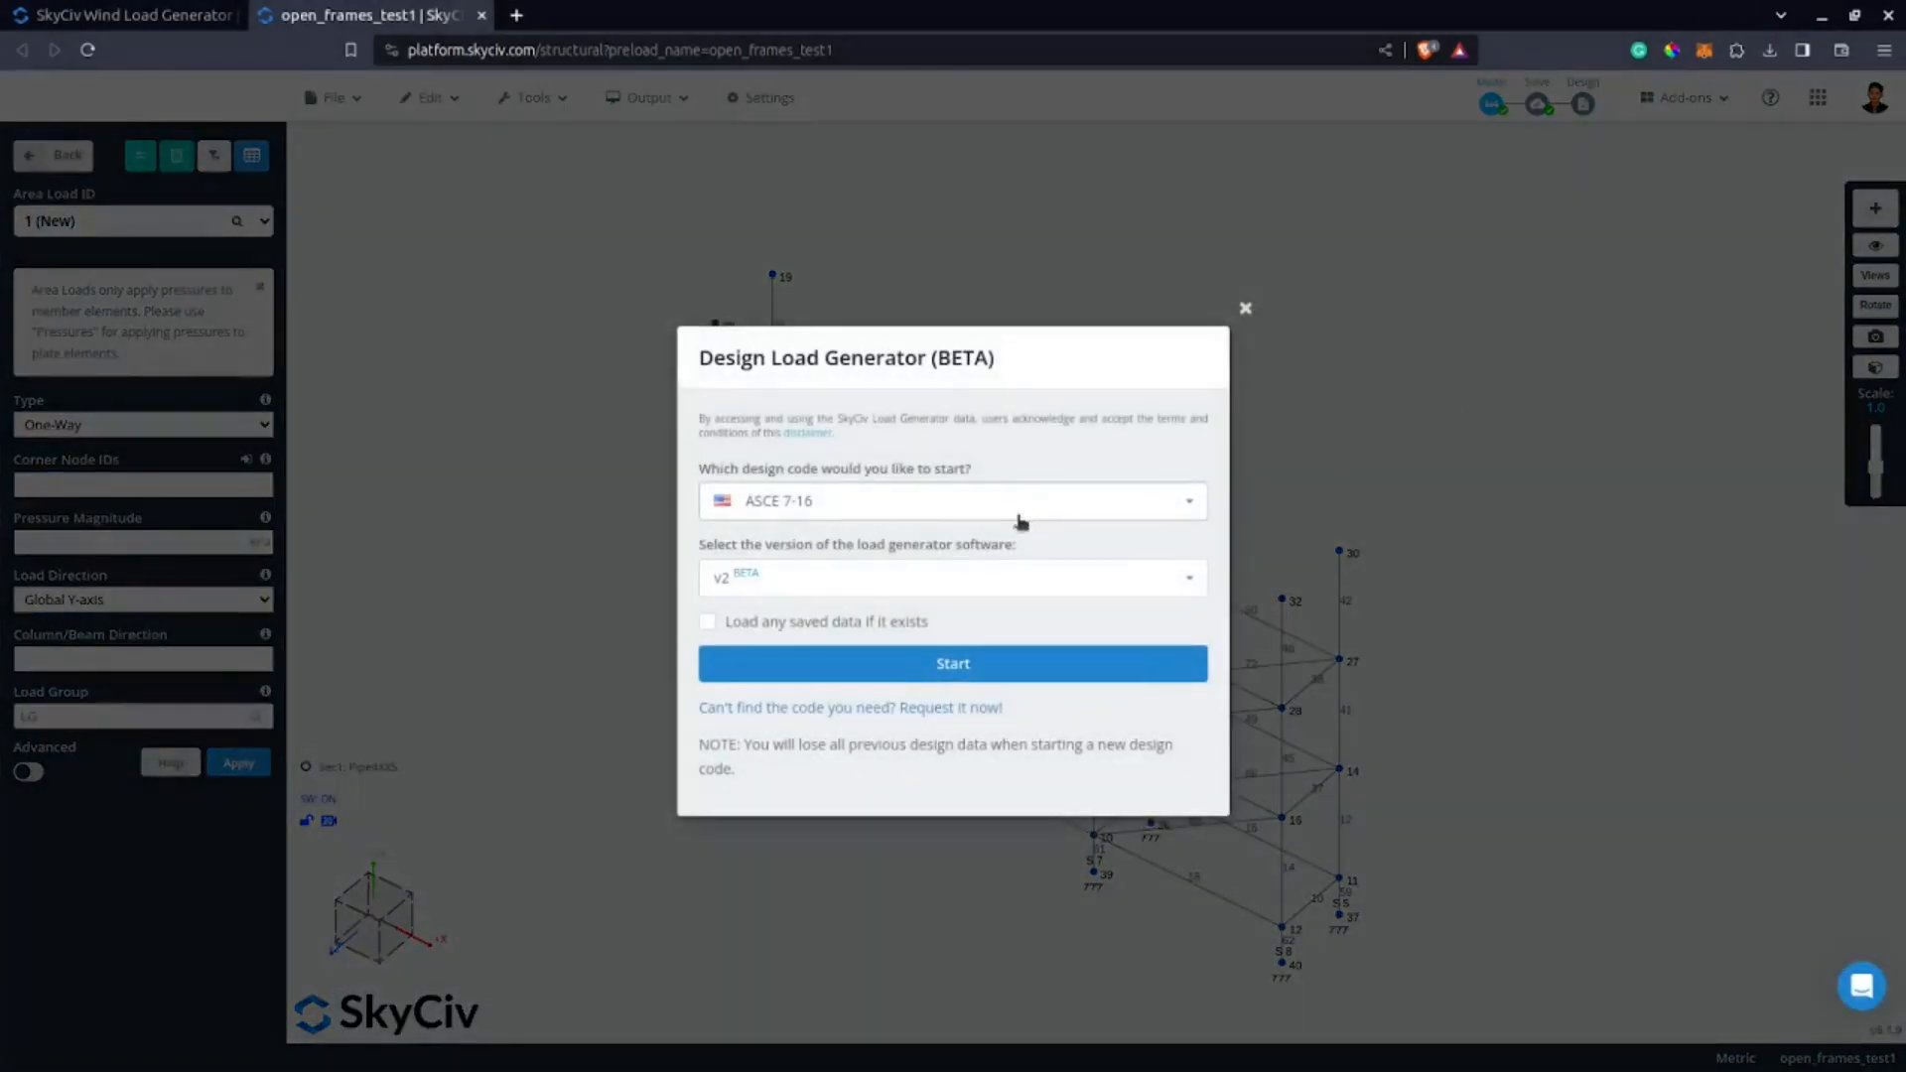
Start the ASCE 7-16 design load generator in version v2 and open its site data.
{"action": "left_click", "coordinate": [1005, 670]}
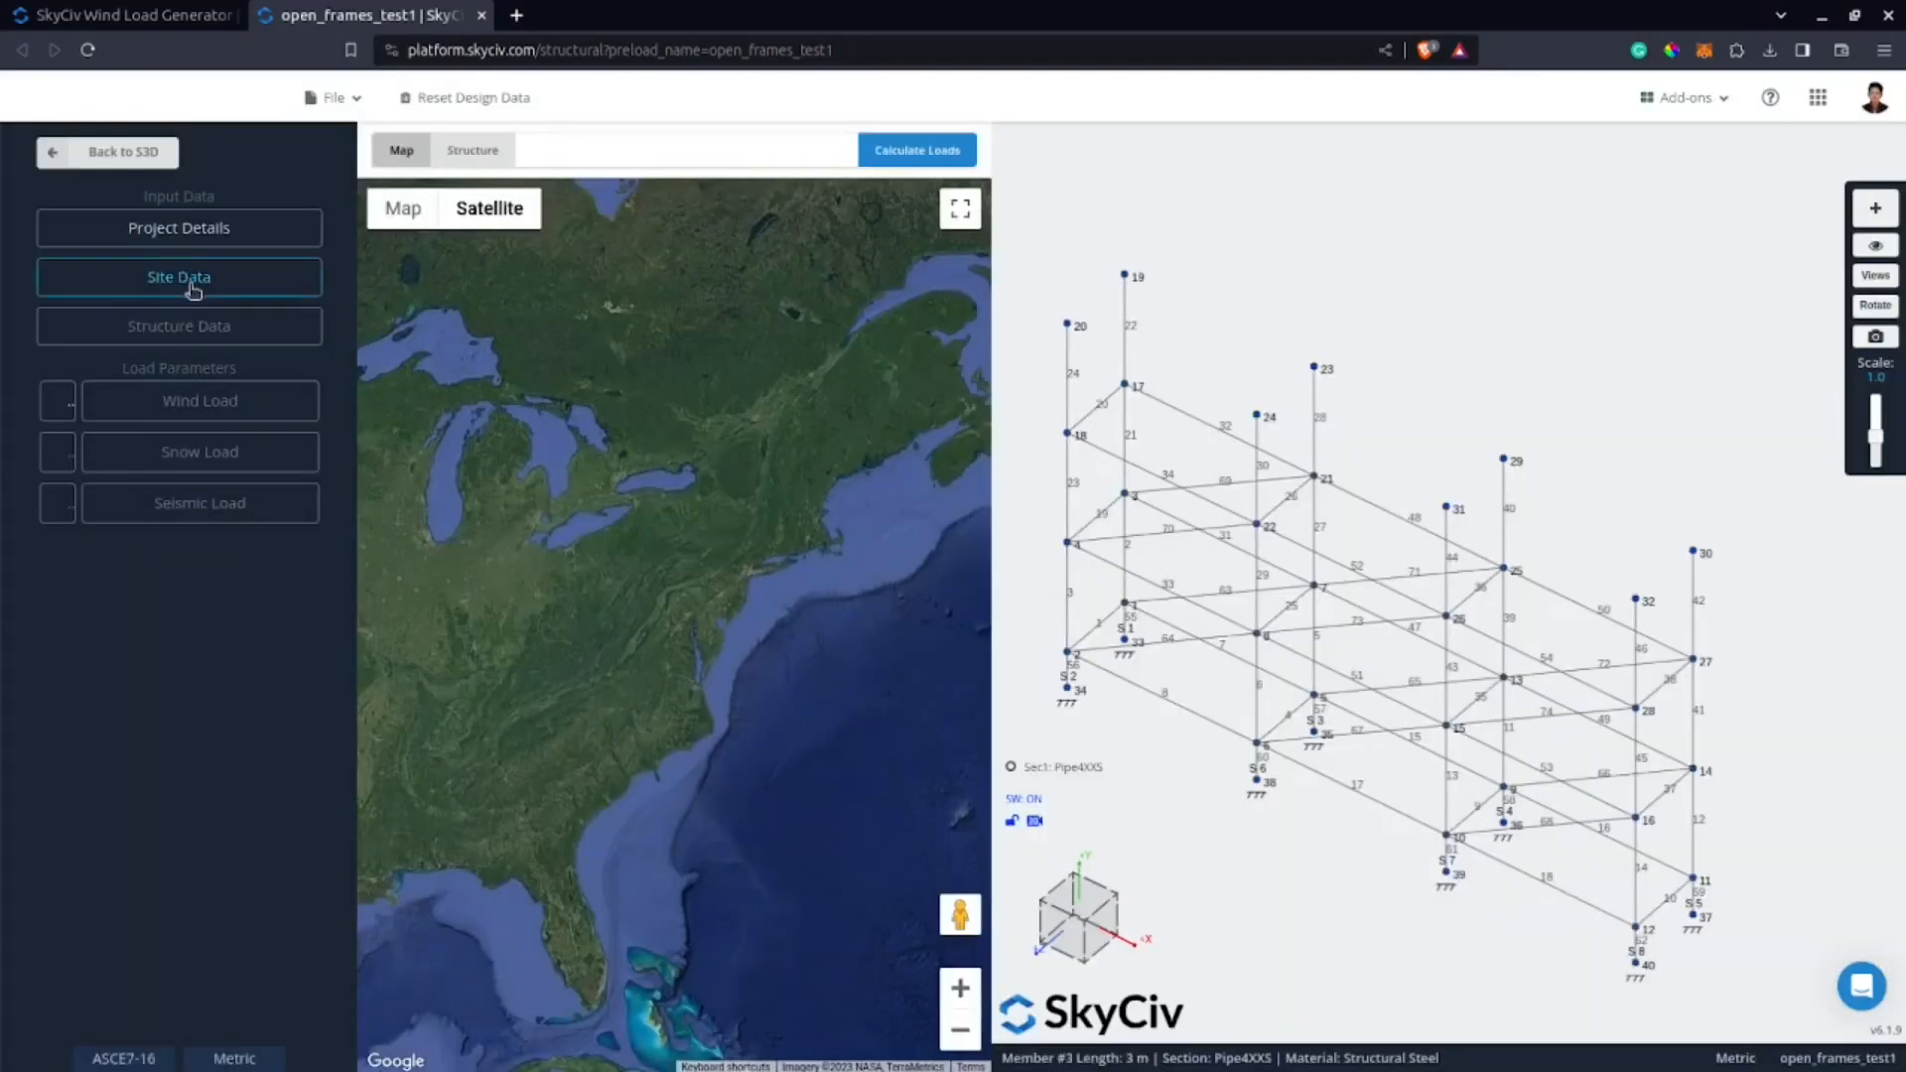
{"action": "left_click", "coordinate": [197, 283]}
{"action": "left_click", "coordinate": [202, 235]}
{"action": "left_click", "coordinate": [200, 266]}
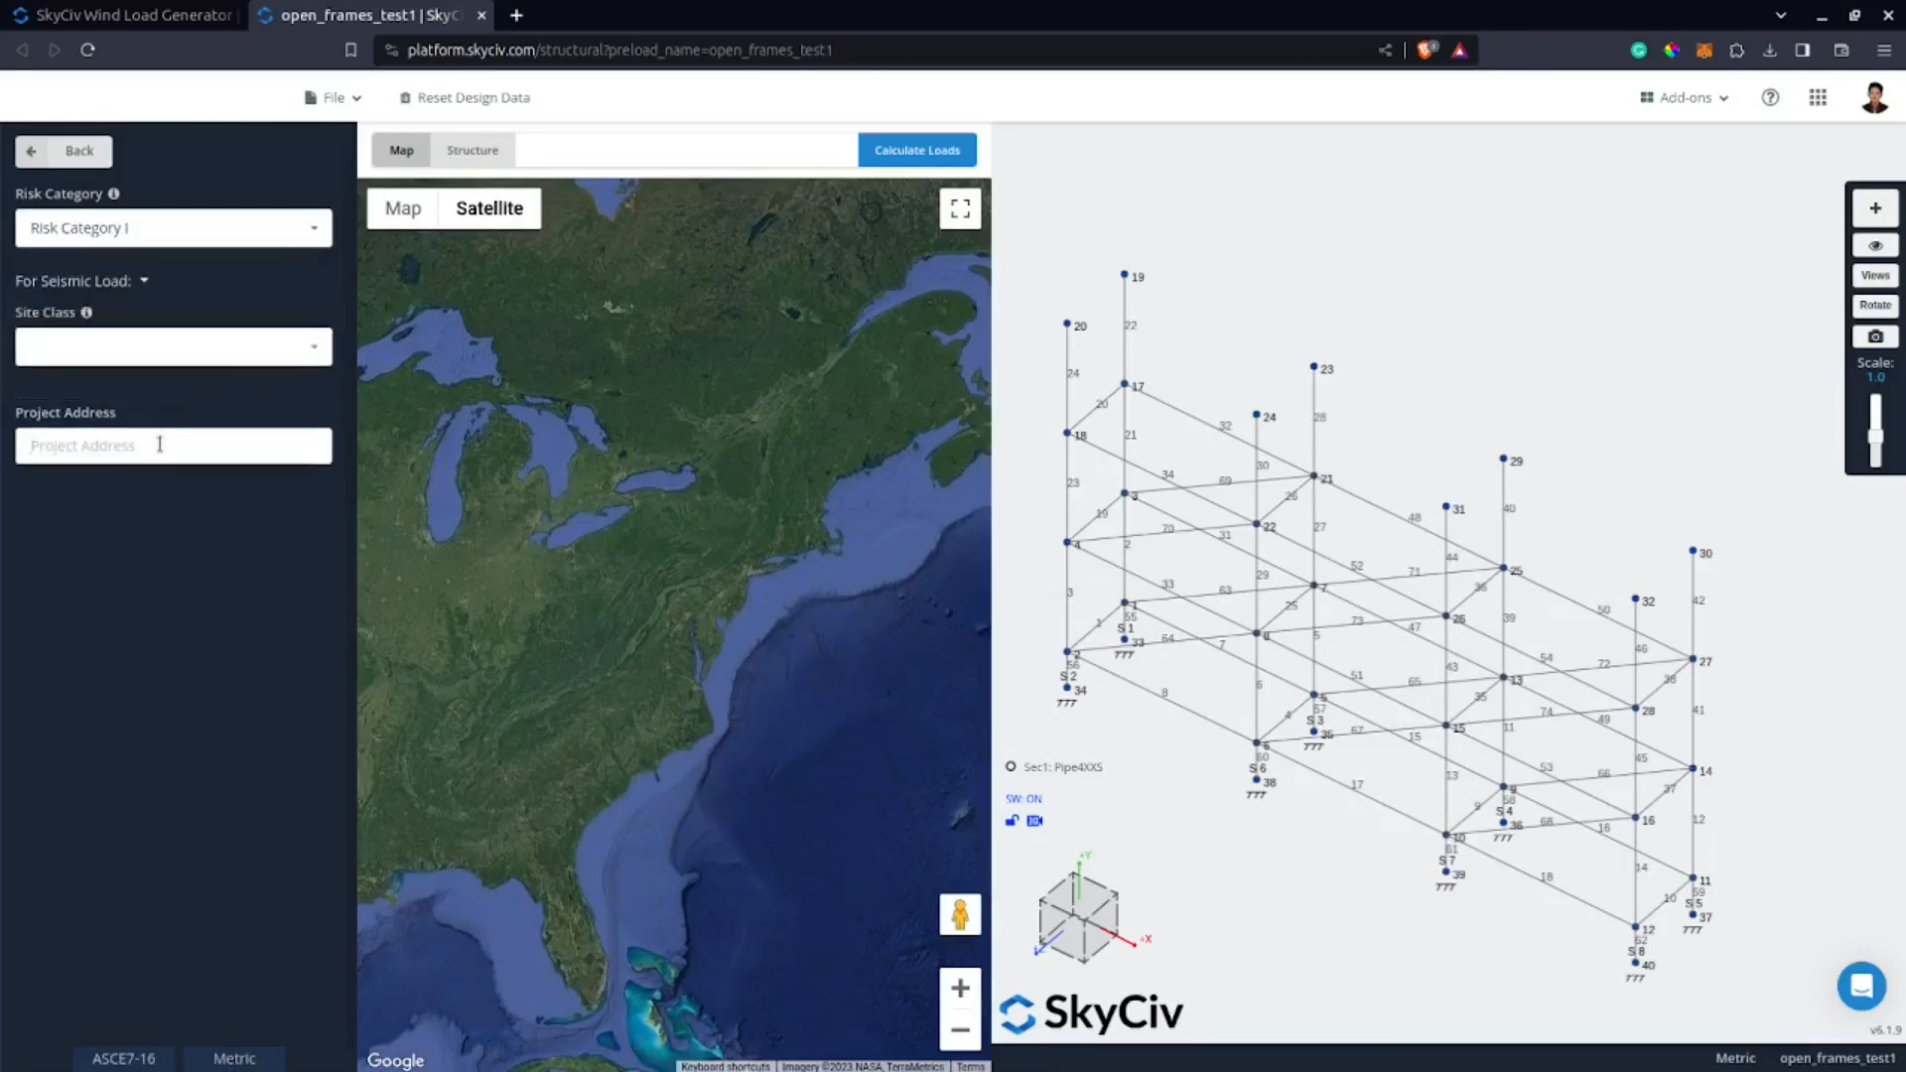
Set the project address to Dallas, TX, USA and confirm the site data.
{"action": "left_click", "coordinate": [159, 444]}
{"action": "type", "text": "Dallas"}
{"action": "key", "text": "Down"}
{"action": "key", "text": "Return"}
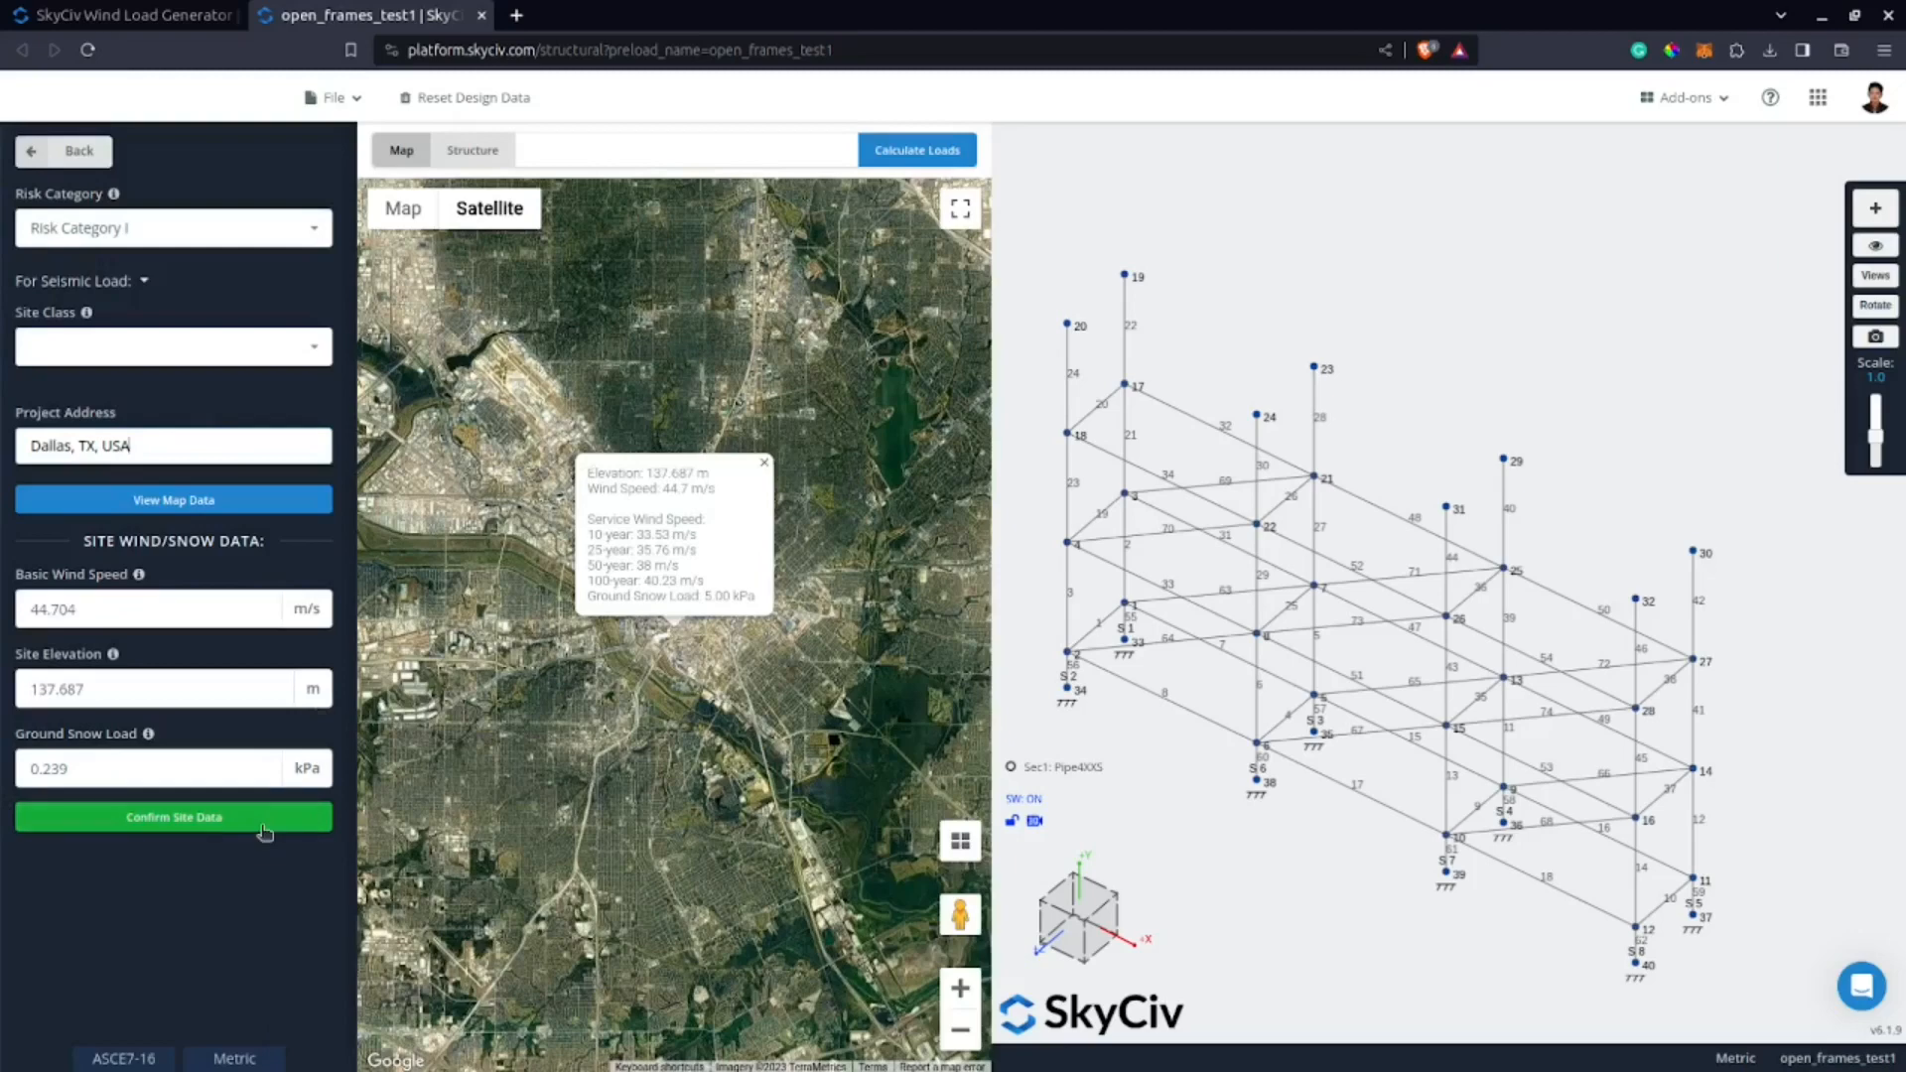
{"action": "left_click", "coordinate": [265, 817]}
Define the structure as Open Frames/Signs with a ground-to-top height of 10 m.
{"action": "left_click", "coordinate": [212, 327]}
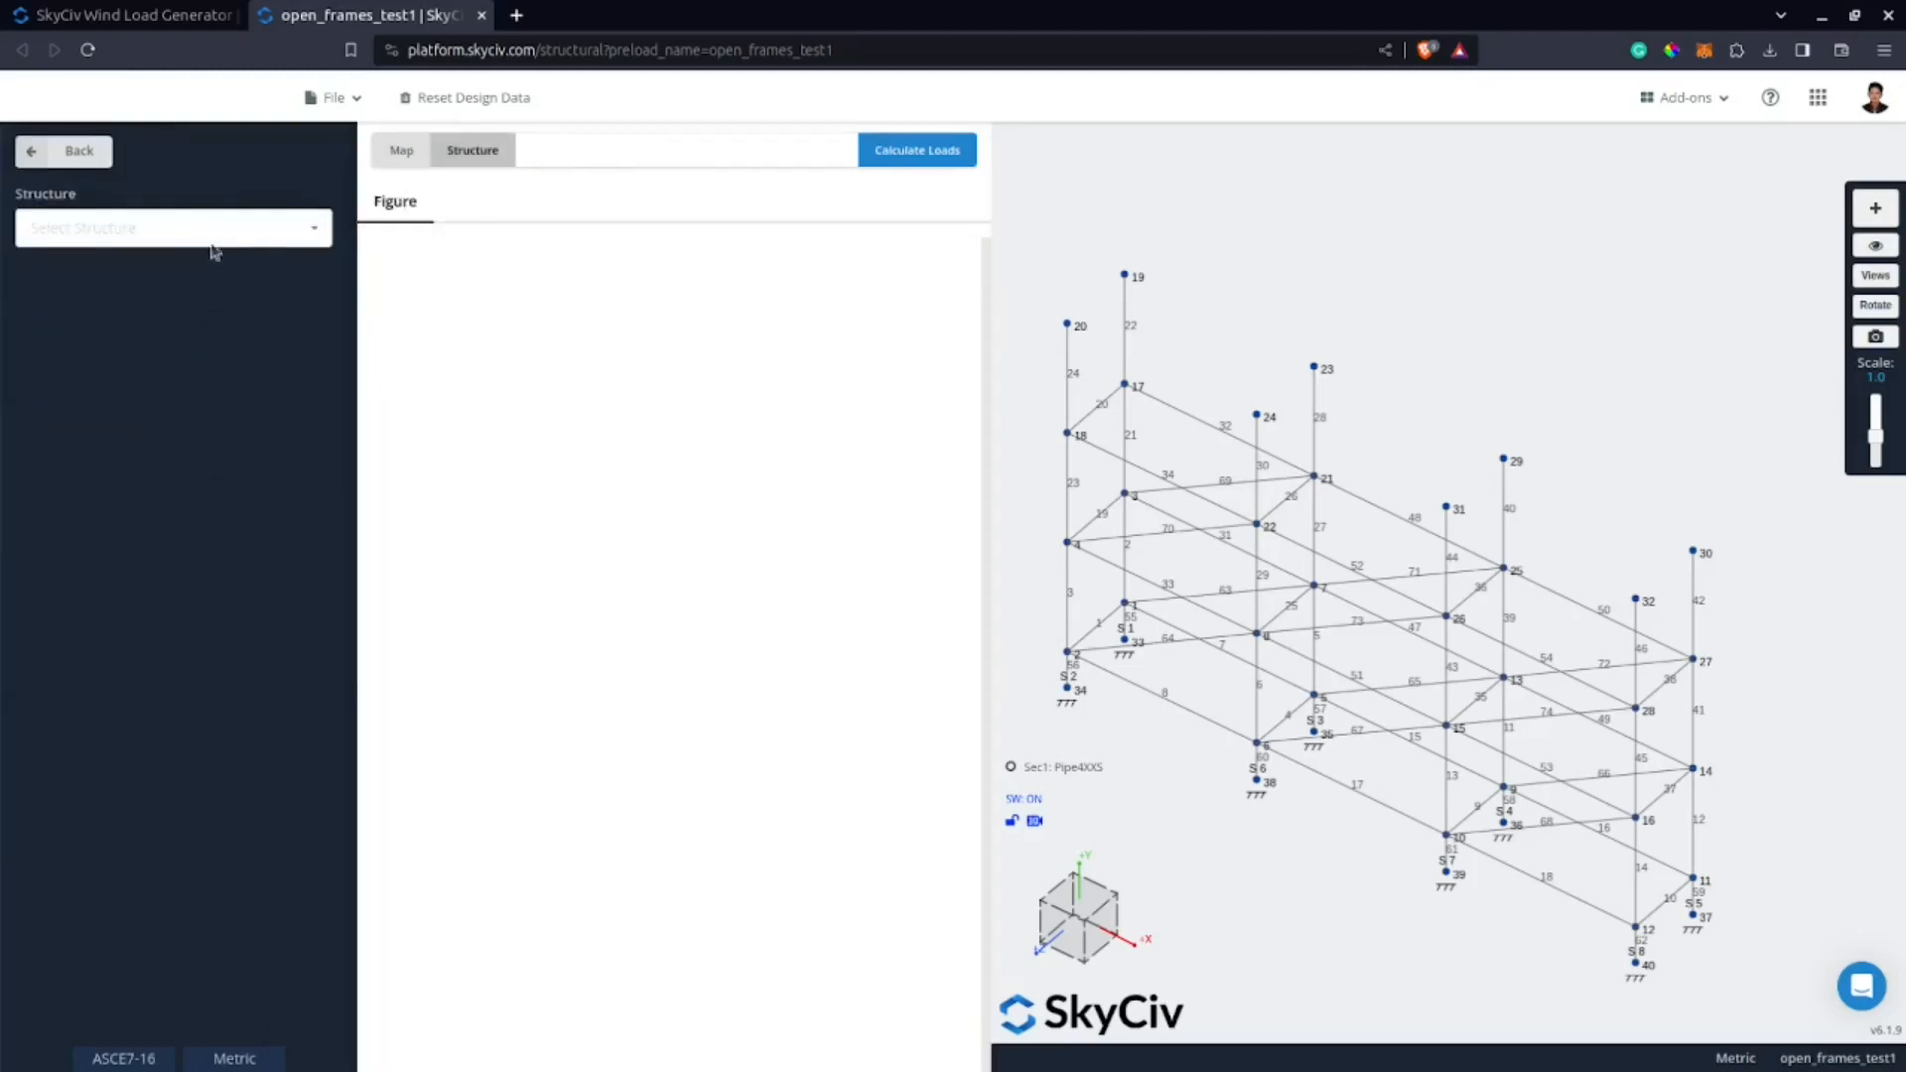
{"action": "left_click", "coordinate": [215, 234]}
{"action": "scroll", "coordinate": [289, 357], "scroll_direction": "down", "scroll_amount": 1}
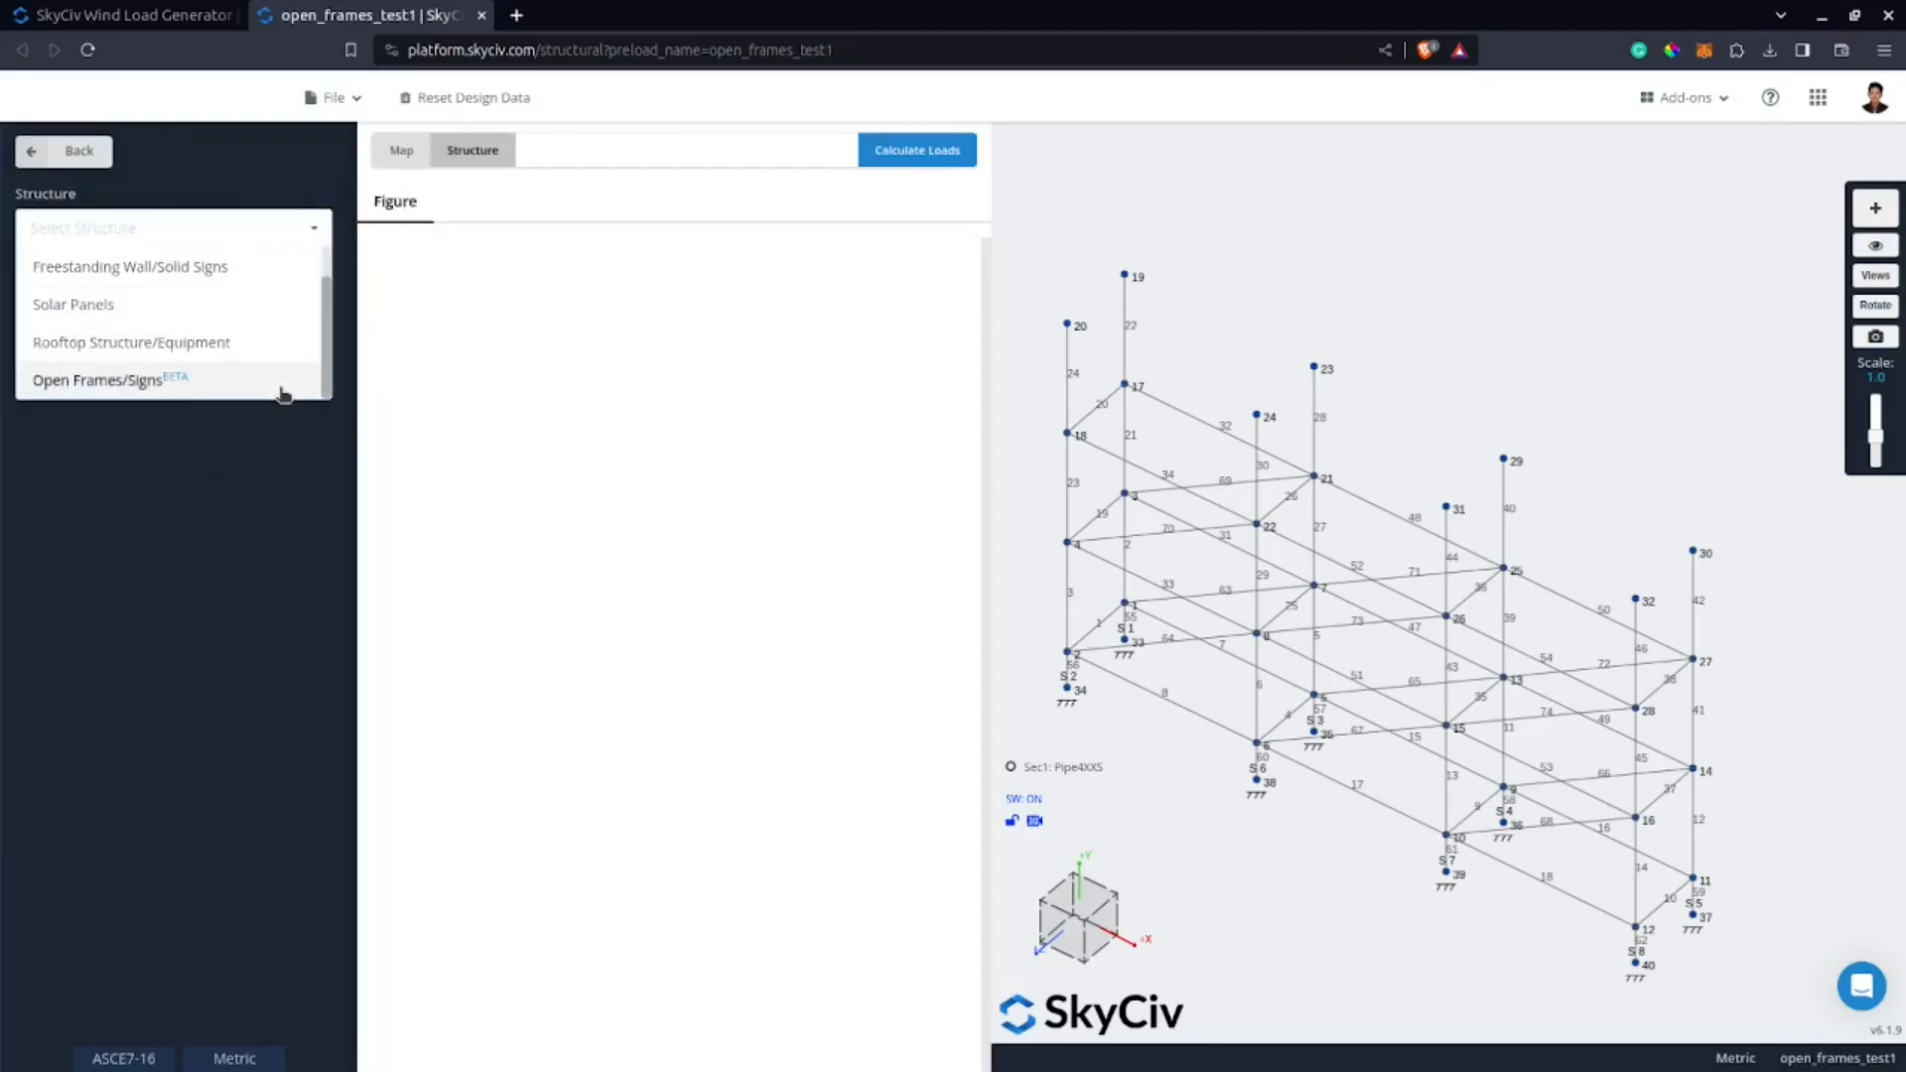
{"action": "left_click", "coordinate": [284, 394]}
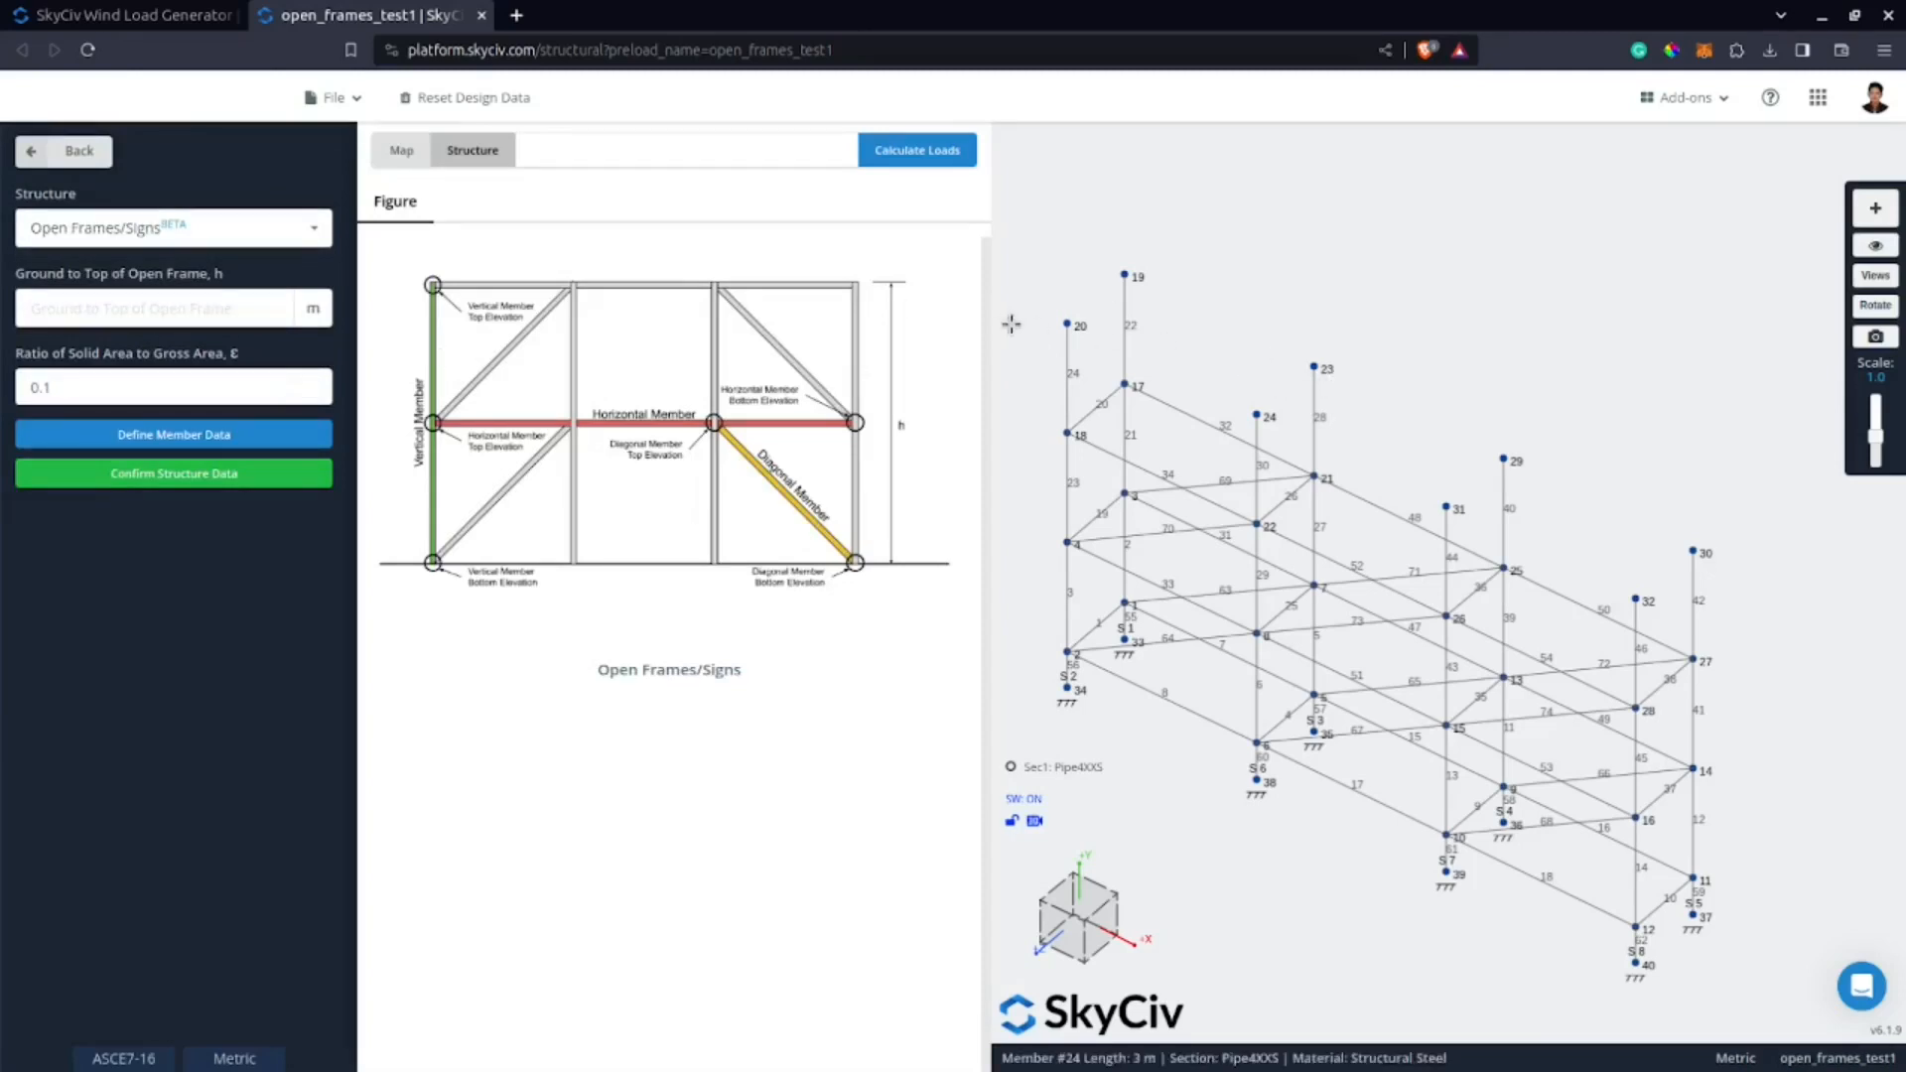
{"action": "left_click", "coordinate": [218, 298]}
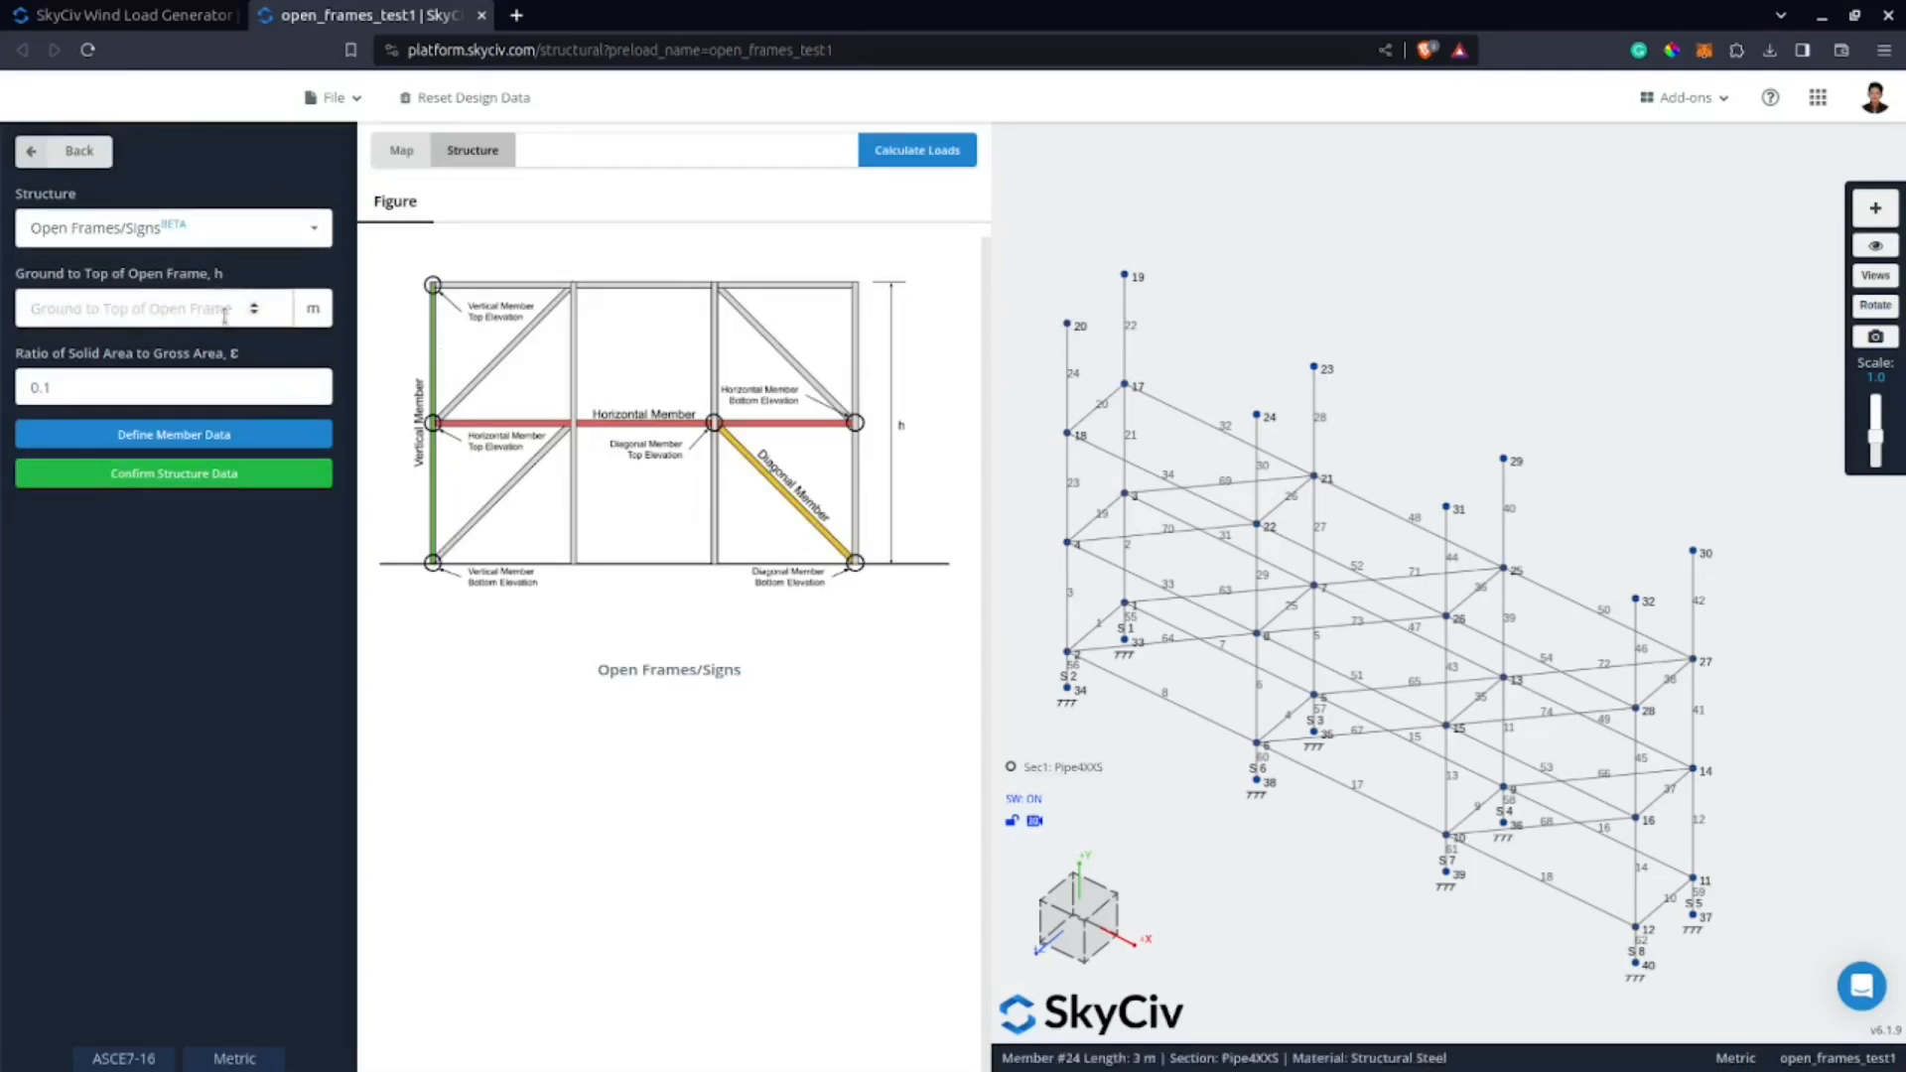
{"action": "type", "text": "10"}
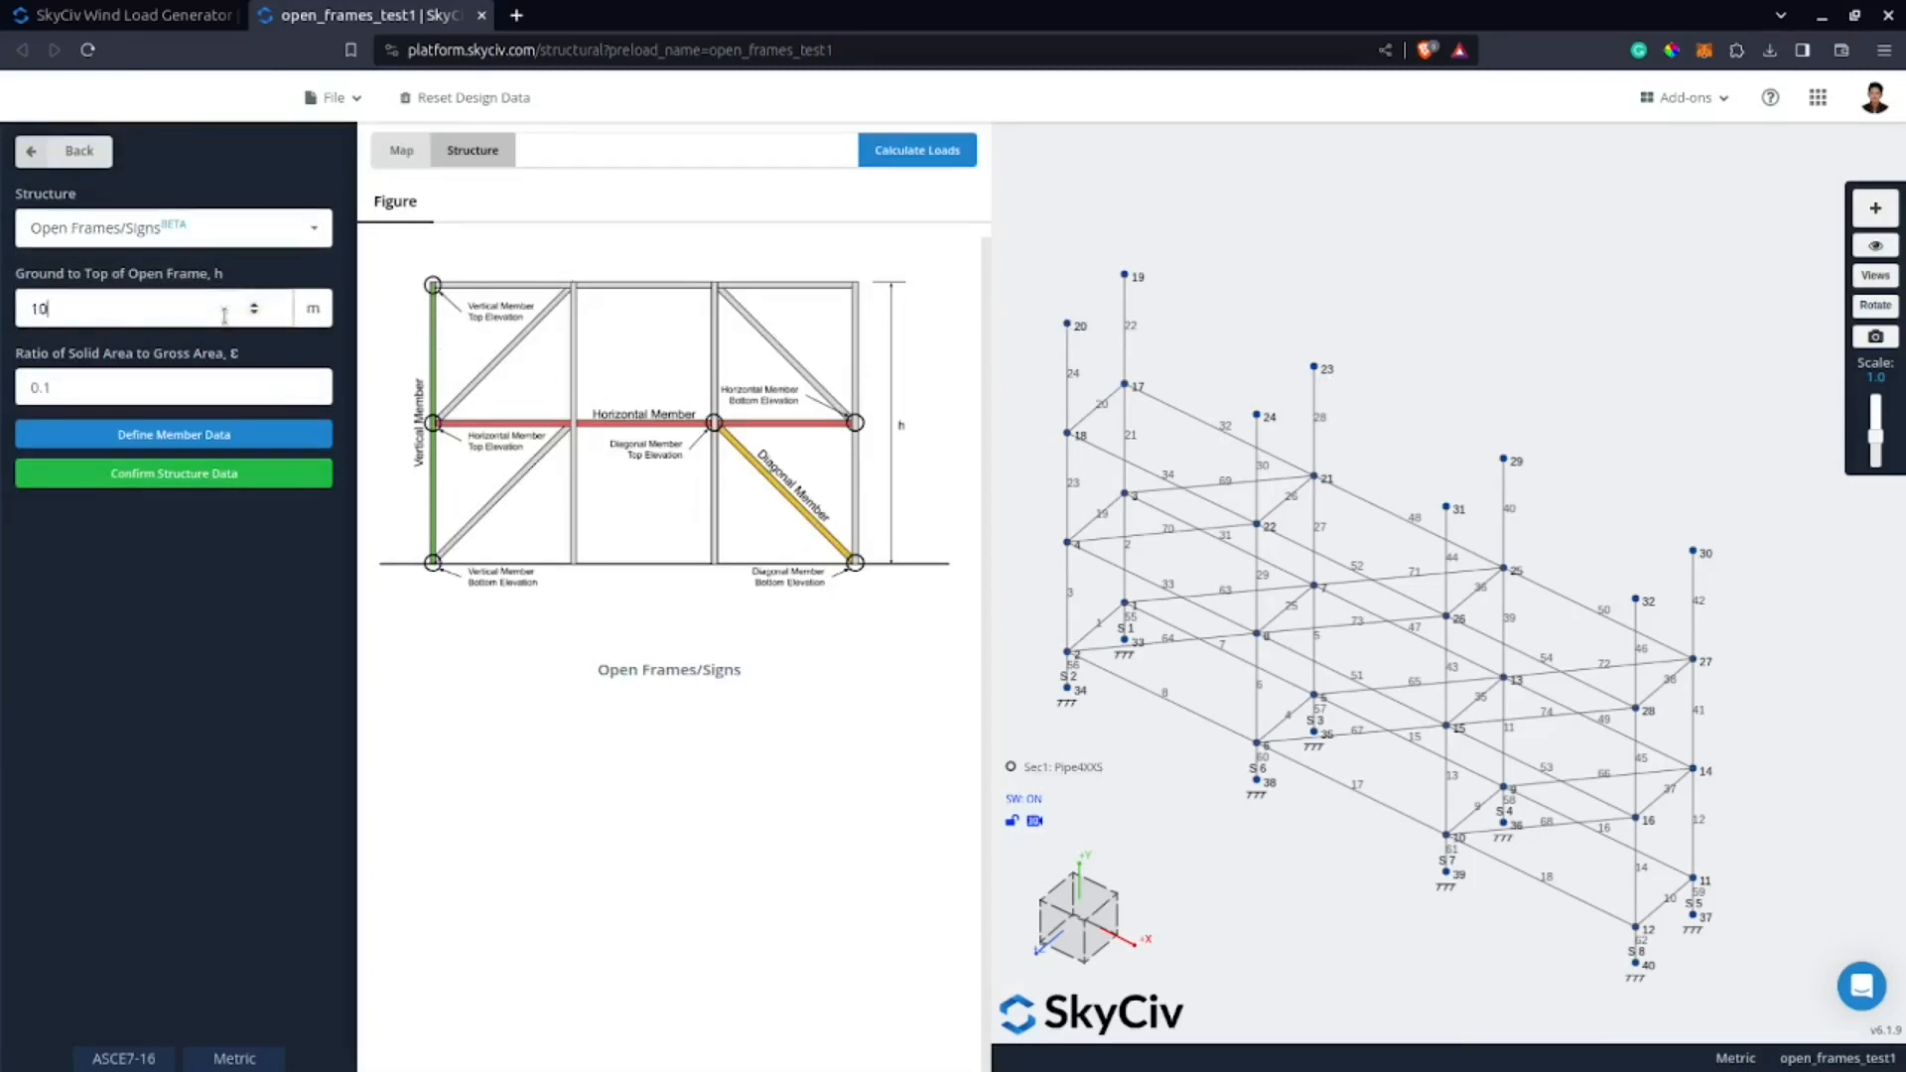
{"action": "left_click", "coordinate": [62, 397]}
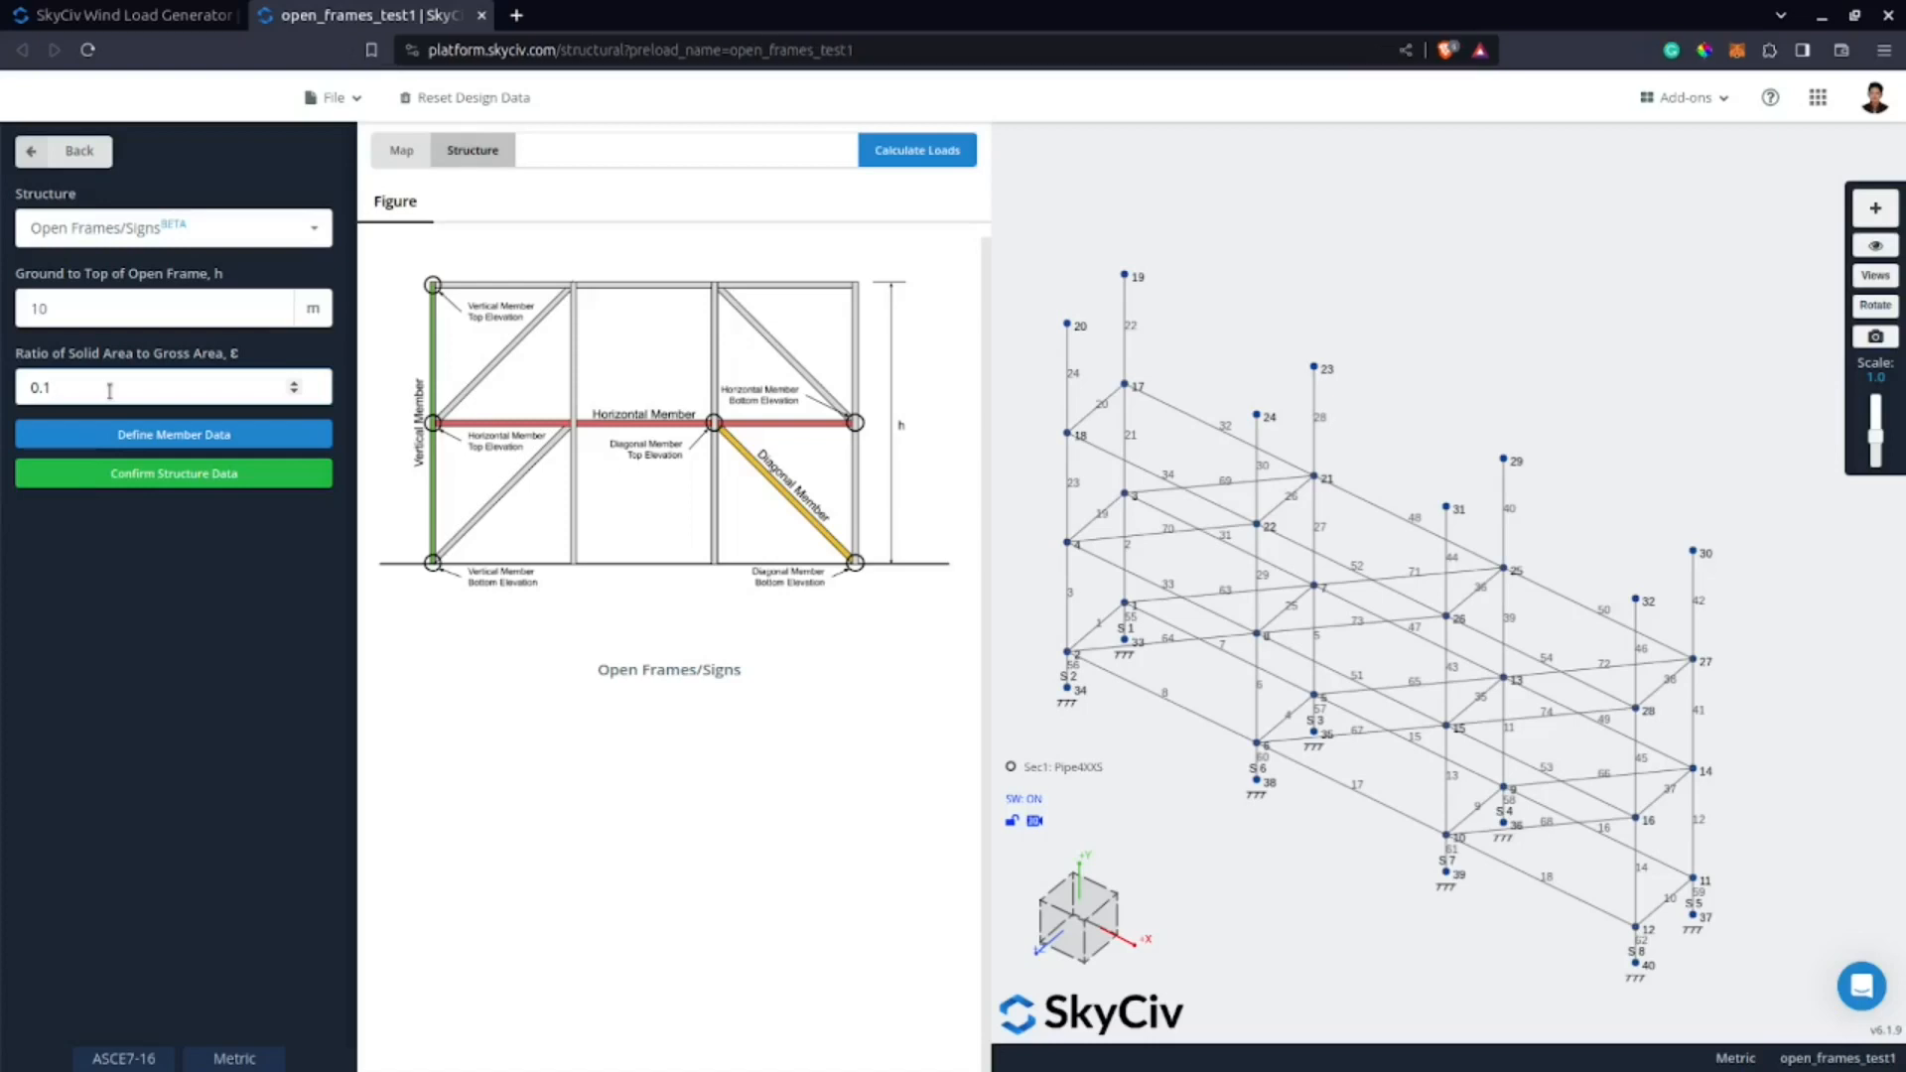
Detect the member data automatically from the model and look through the listed members.
{"action": "left_click", "coordinate": [149, 434]}
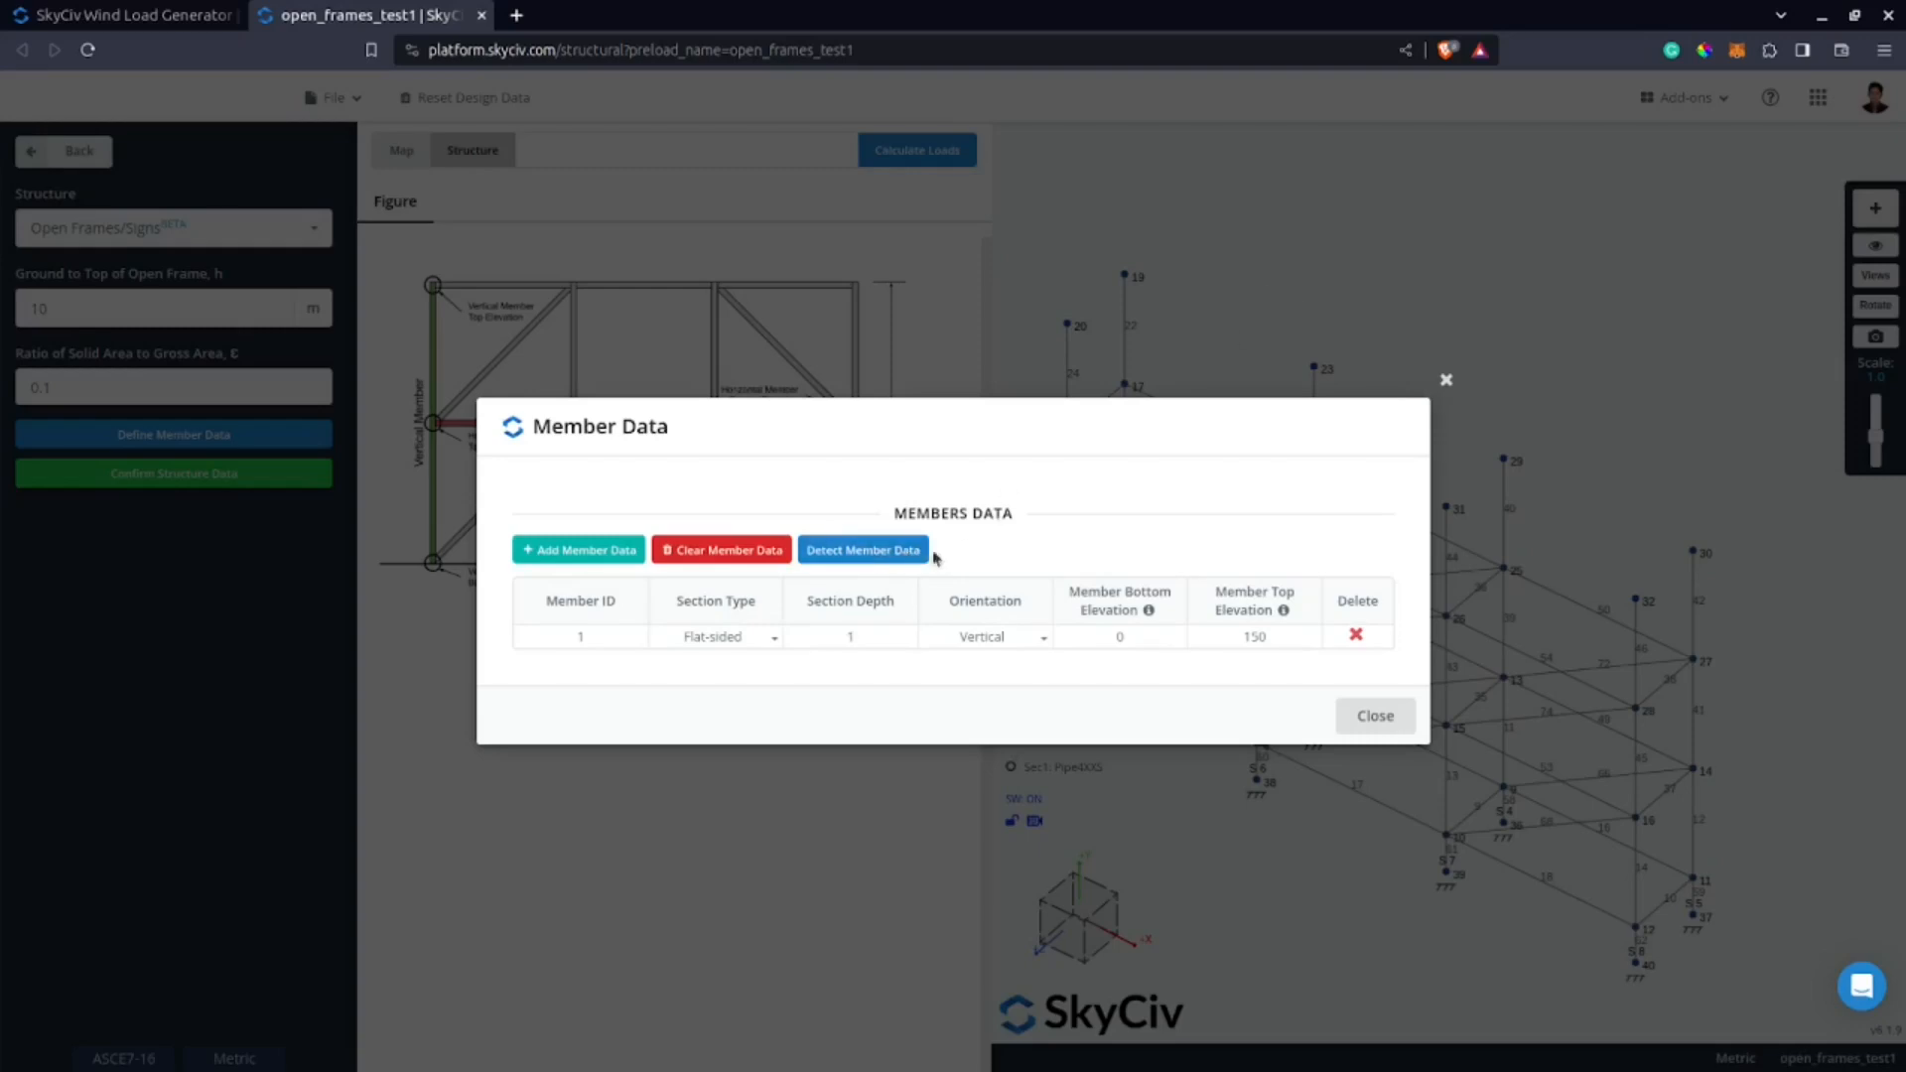
{"action": "left_click", "coordinate": [887, 553]}
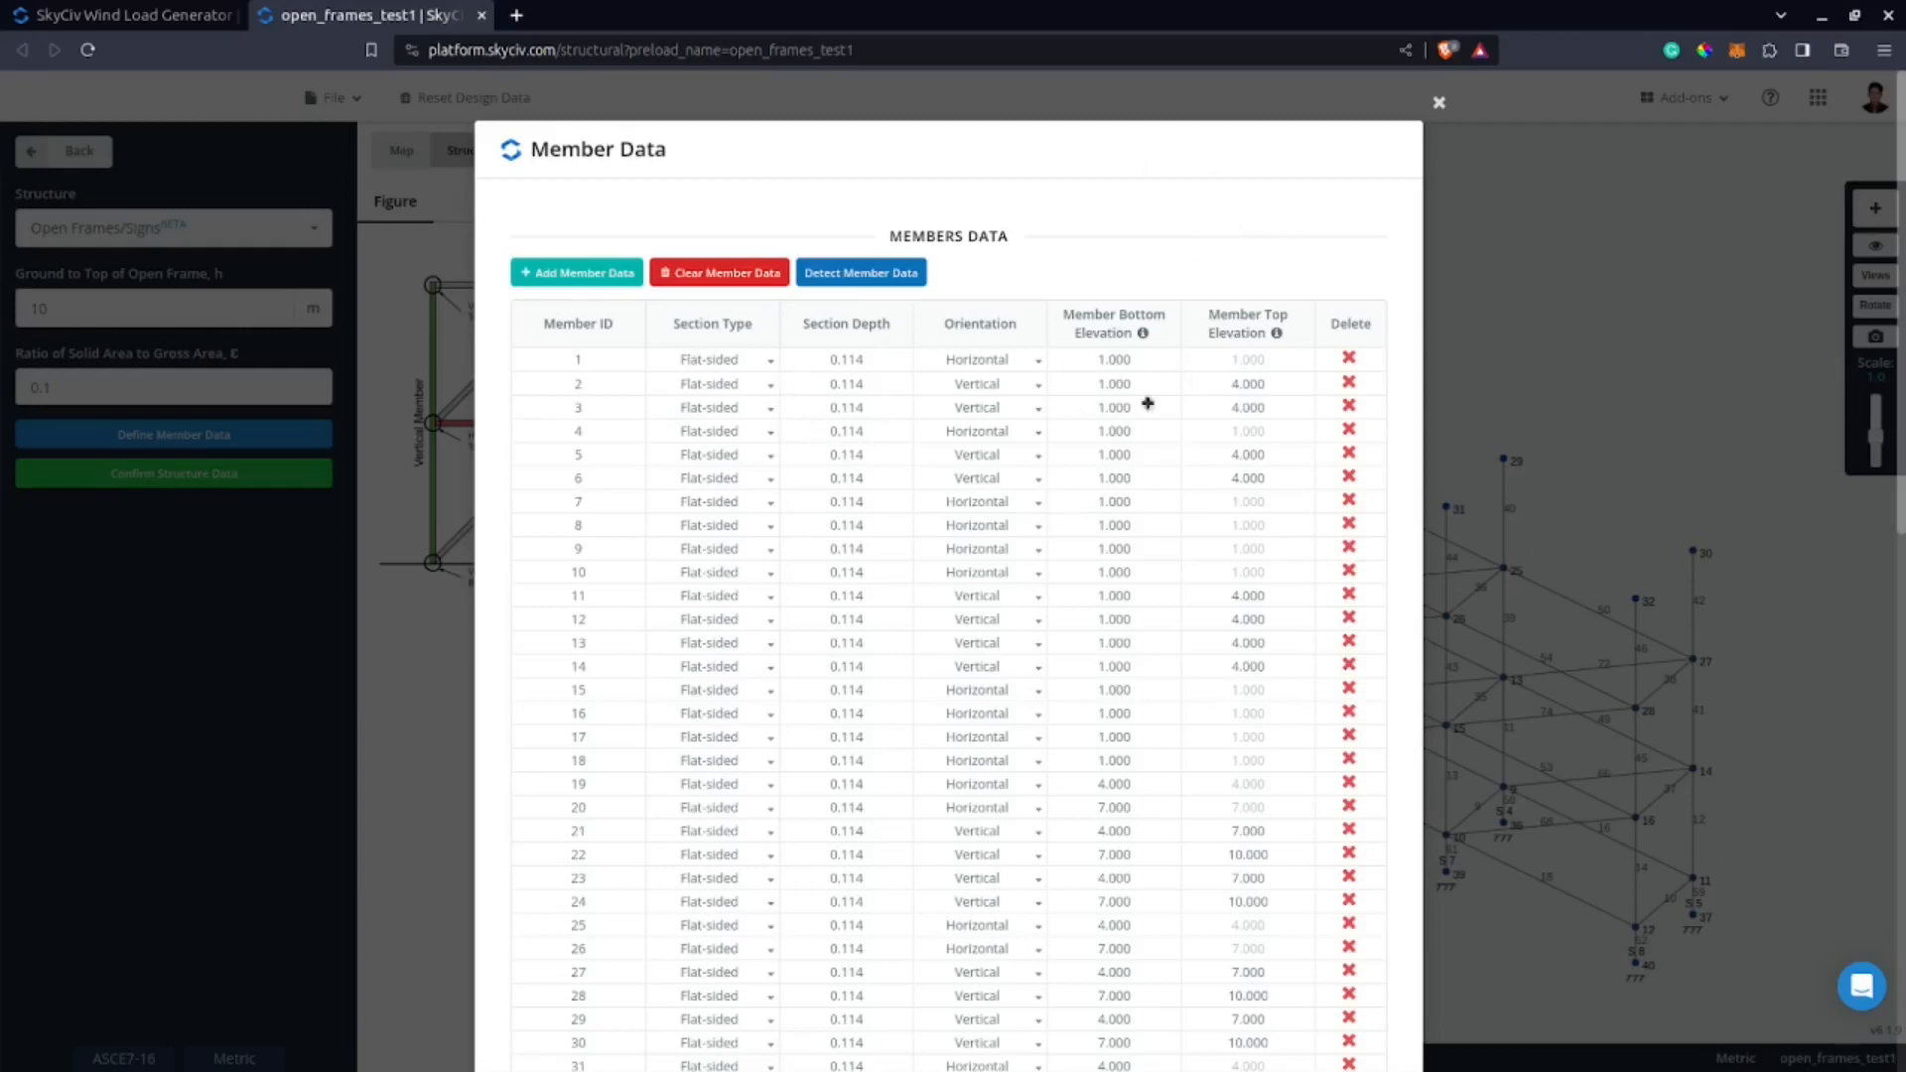
{"action": "scroll", "coordinate": [908, 383], "scroll_direction": "down", "scroll_amount": 10}
{"action": "scroll", "coordinate": [791, 532], "scroll_direction": "up", "scroll_amount": 10}
Set member 1's section type to Rounded and try to apply it to the members below.
{"action": "left_click", "coordinate": [704, 368]}
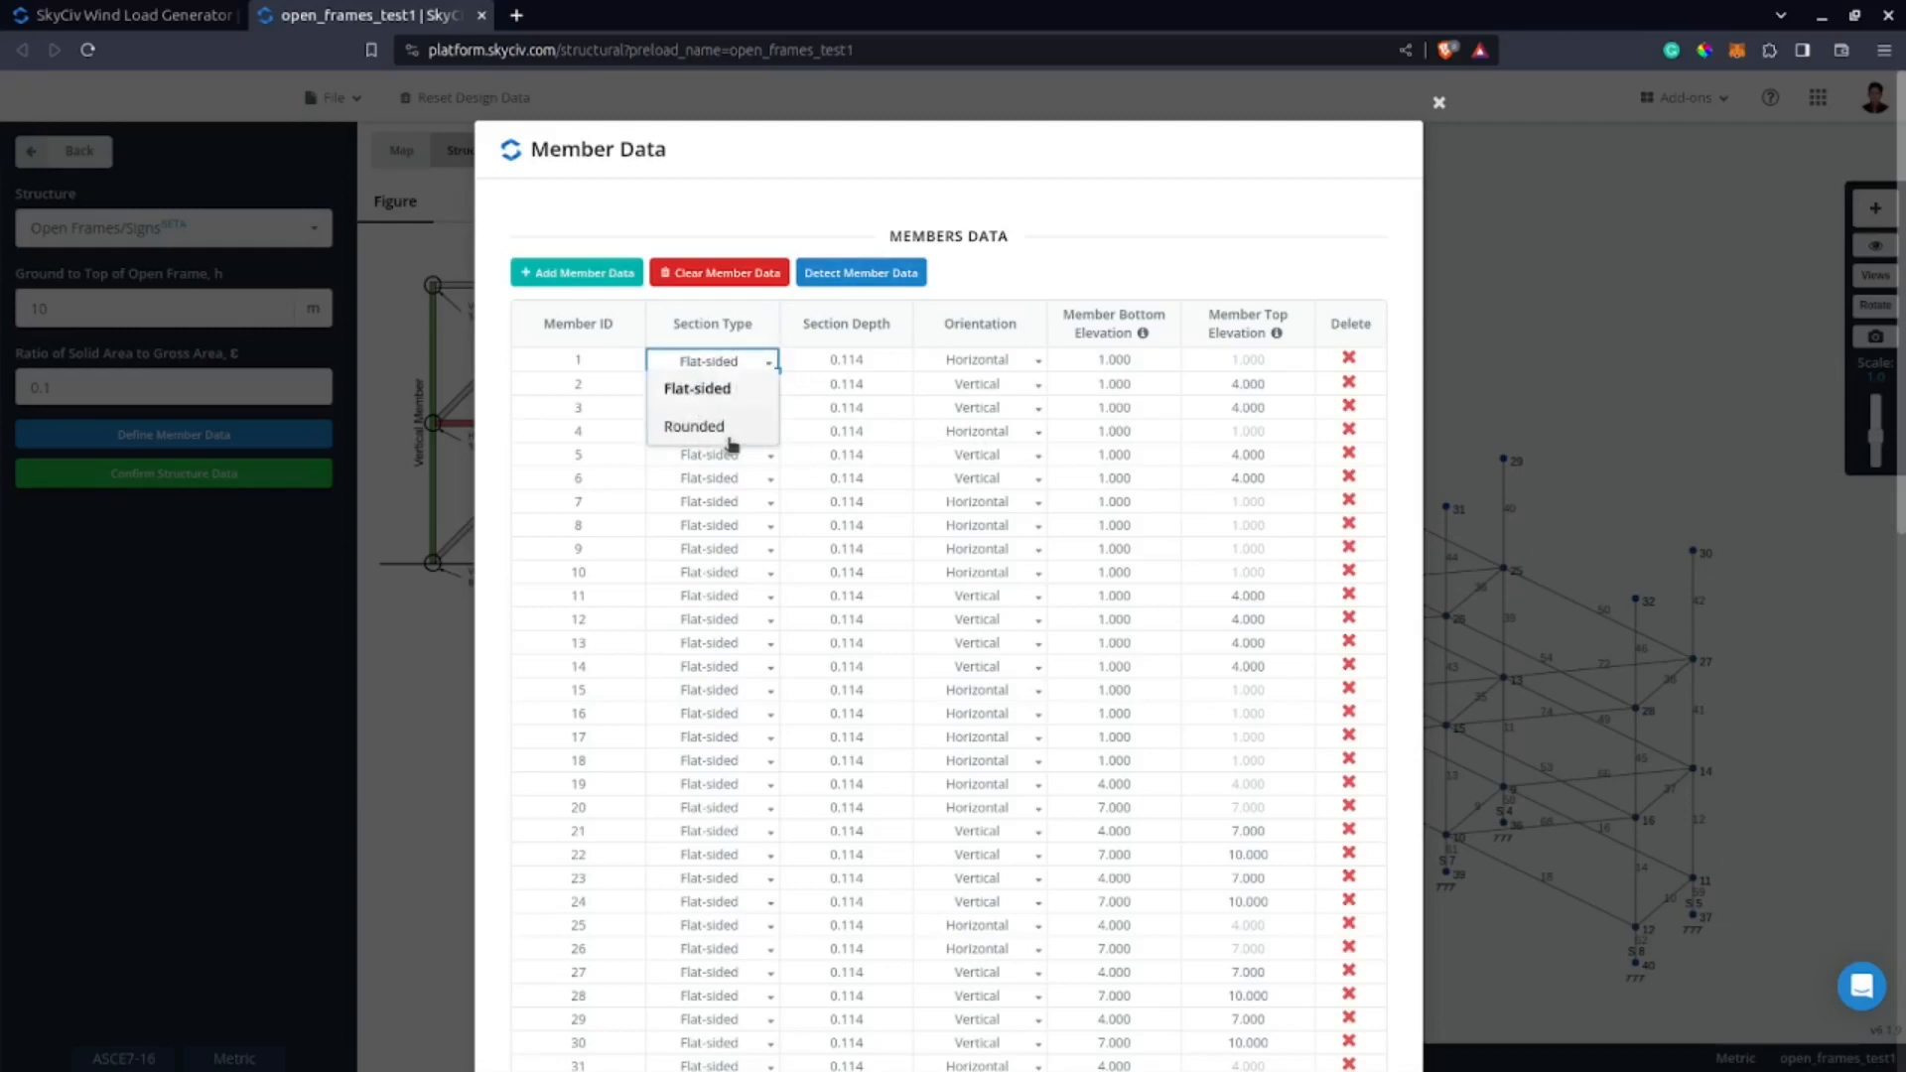
{"action": "left_click", "coordinate": [704, 426]}
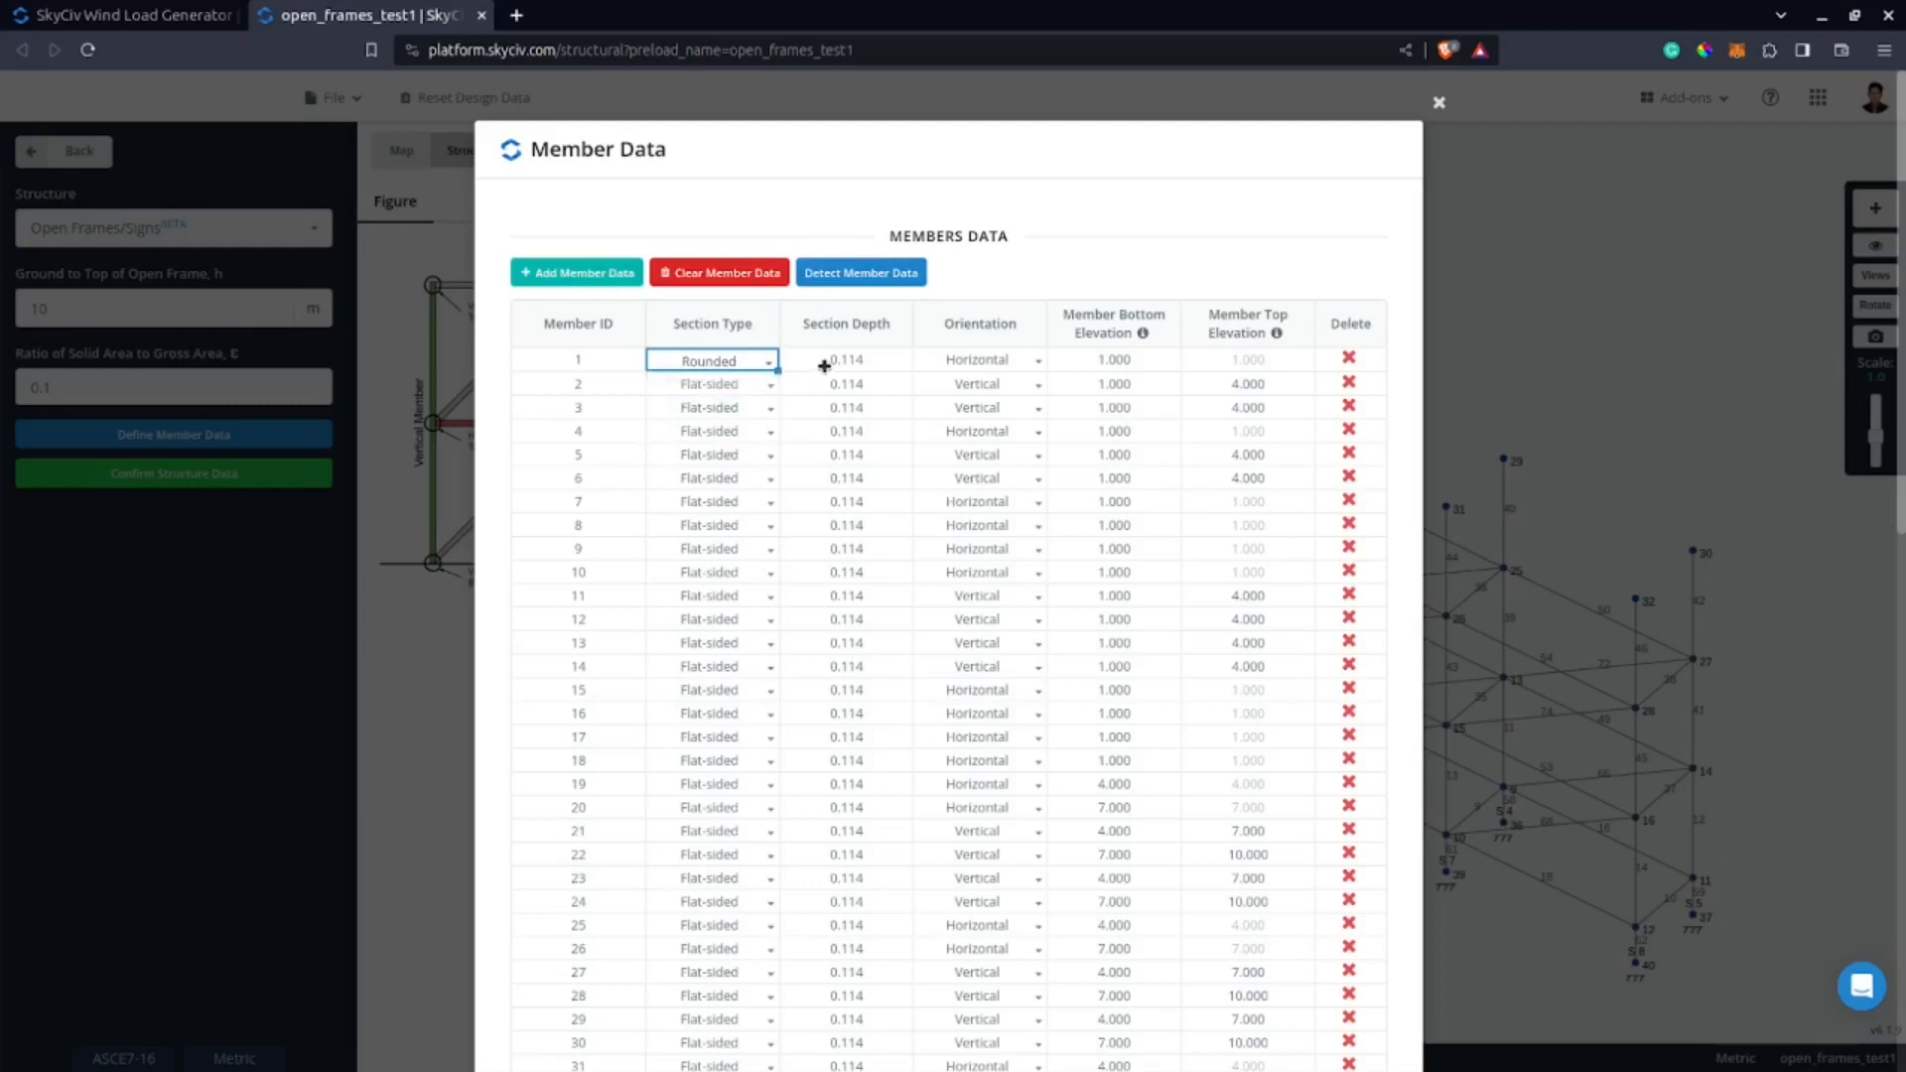
{"action": "key", "text": "Down"}
{"action": "key", "text": "shift+Down"}
{"action": "key", "text": "shift+Down"}
{"action": "key", "text": "shift+Down"}
{"action": "key", "text": "shift+Down"}
{"action": "key", "text": "shift+Down"}
{"action": "key", "text": "shift+Down"}
{"action": "key", "text": "shift+Down"}
{"action": "key", "text": "shift+Down"}
{"action": "key", "text": "shift+Down"}
{"action": "key", "text": "shift+Down"}
{"action": "key", "text": "shift+Down"}
{"action": "key", "text": "shift+Down"}
{"action": "key", "text": "shift+Down"}
{"action": "key", "text": "shift+Down"}
{"action": "key", "text": "shift+Down"}
{"action": "key", "text": "shift+Down"}
{"action": "key", "text": "shift+Down"}
{"action": "key", "text": "shift+Down"}
{"action": "key", "text": "shift+Down"}
{"action": "key", "text": "shift+Down"}
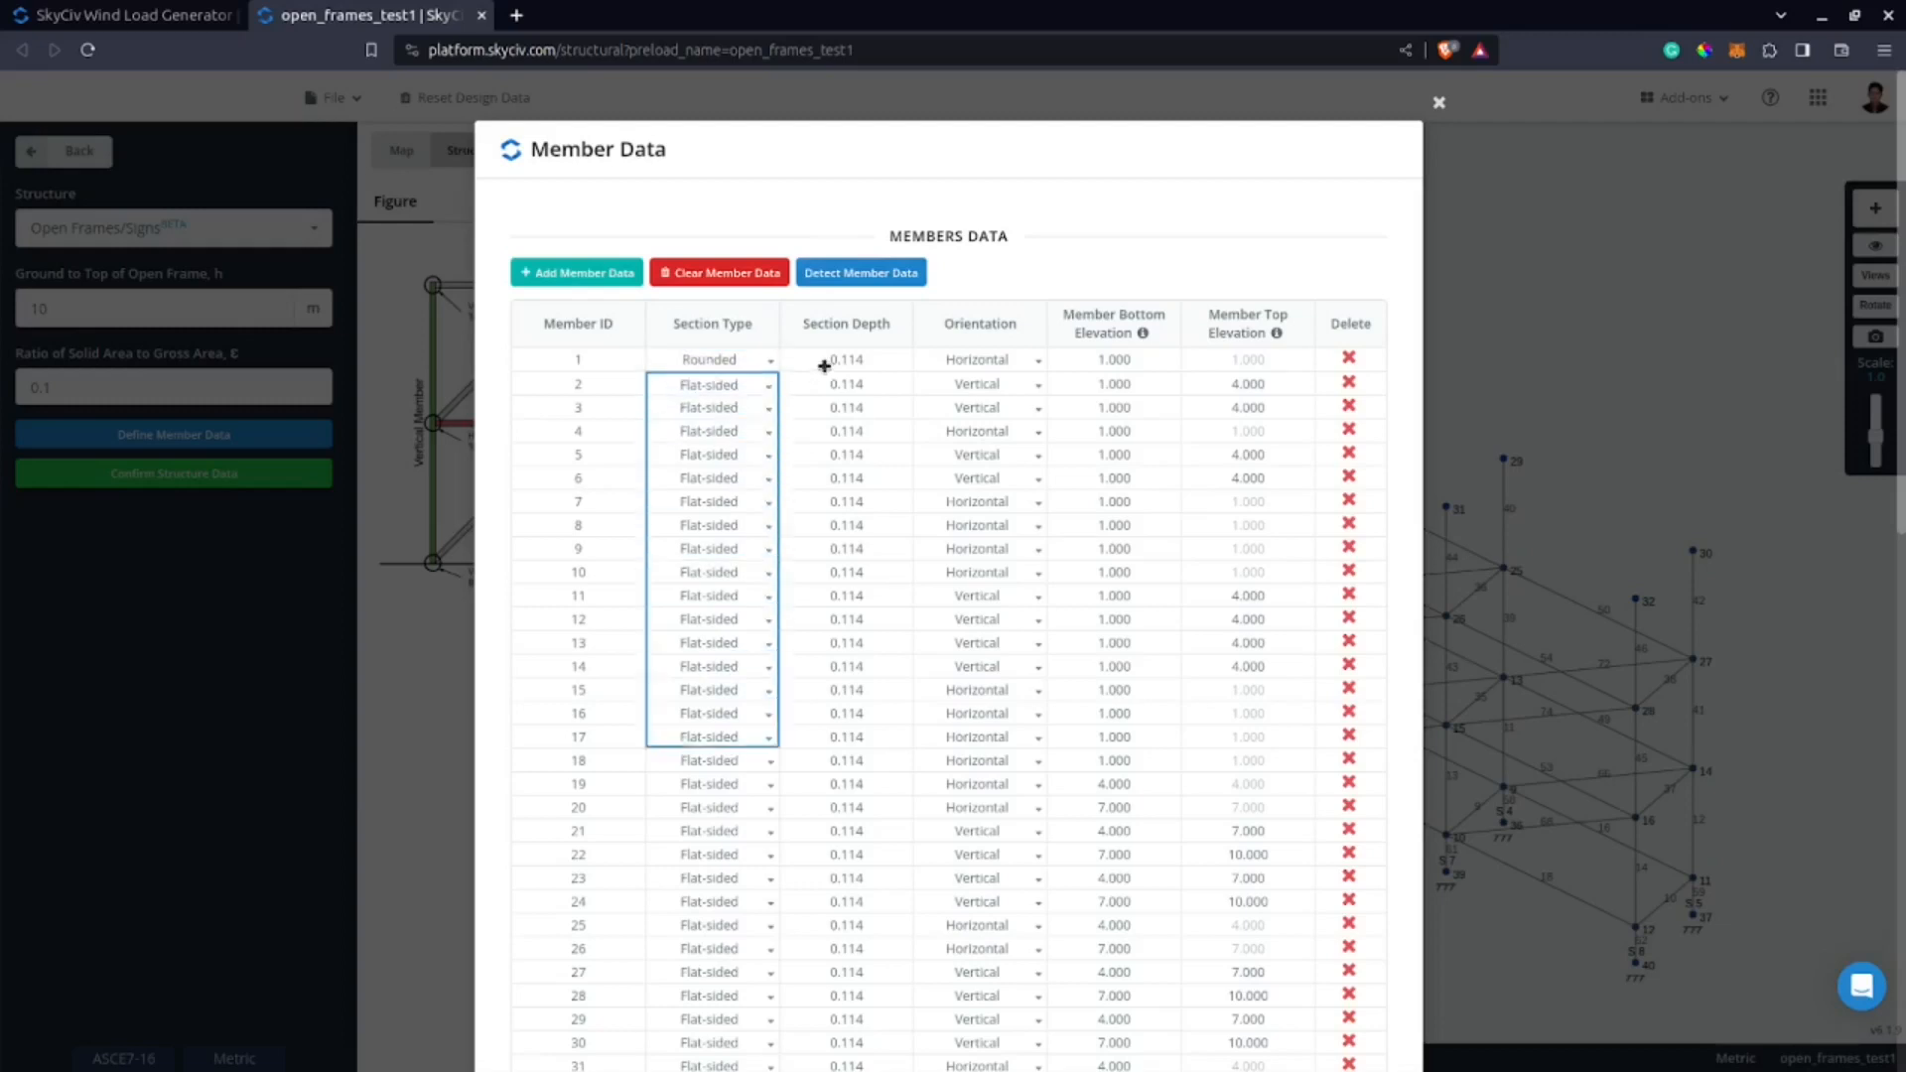
{"action": "key", "text": "ctrl+v"}
{"action": "scroll", "coordinate": [945, 728], "scroll_direction": "down", "scroll_amount": 5}
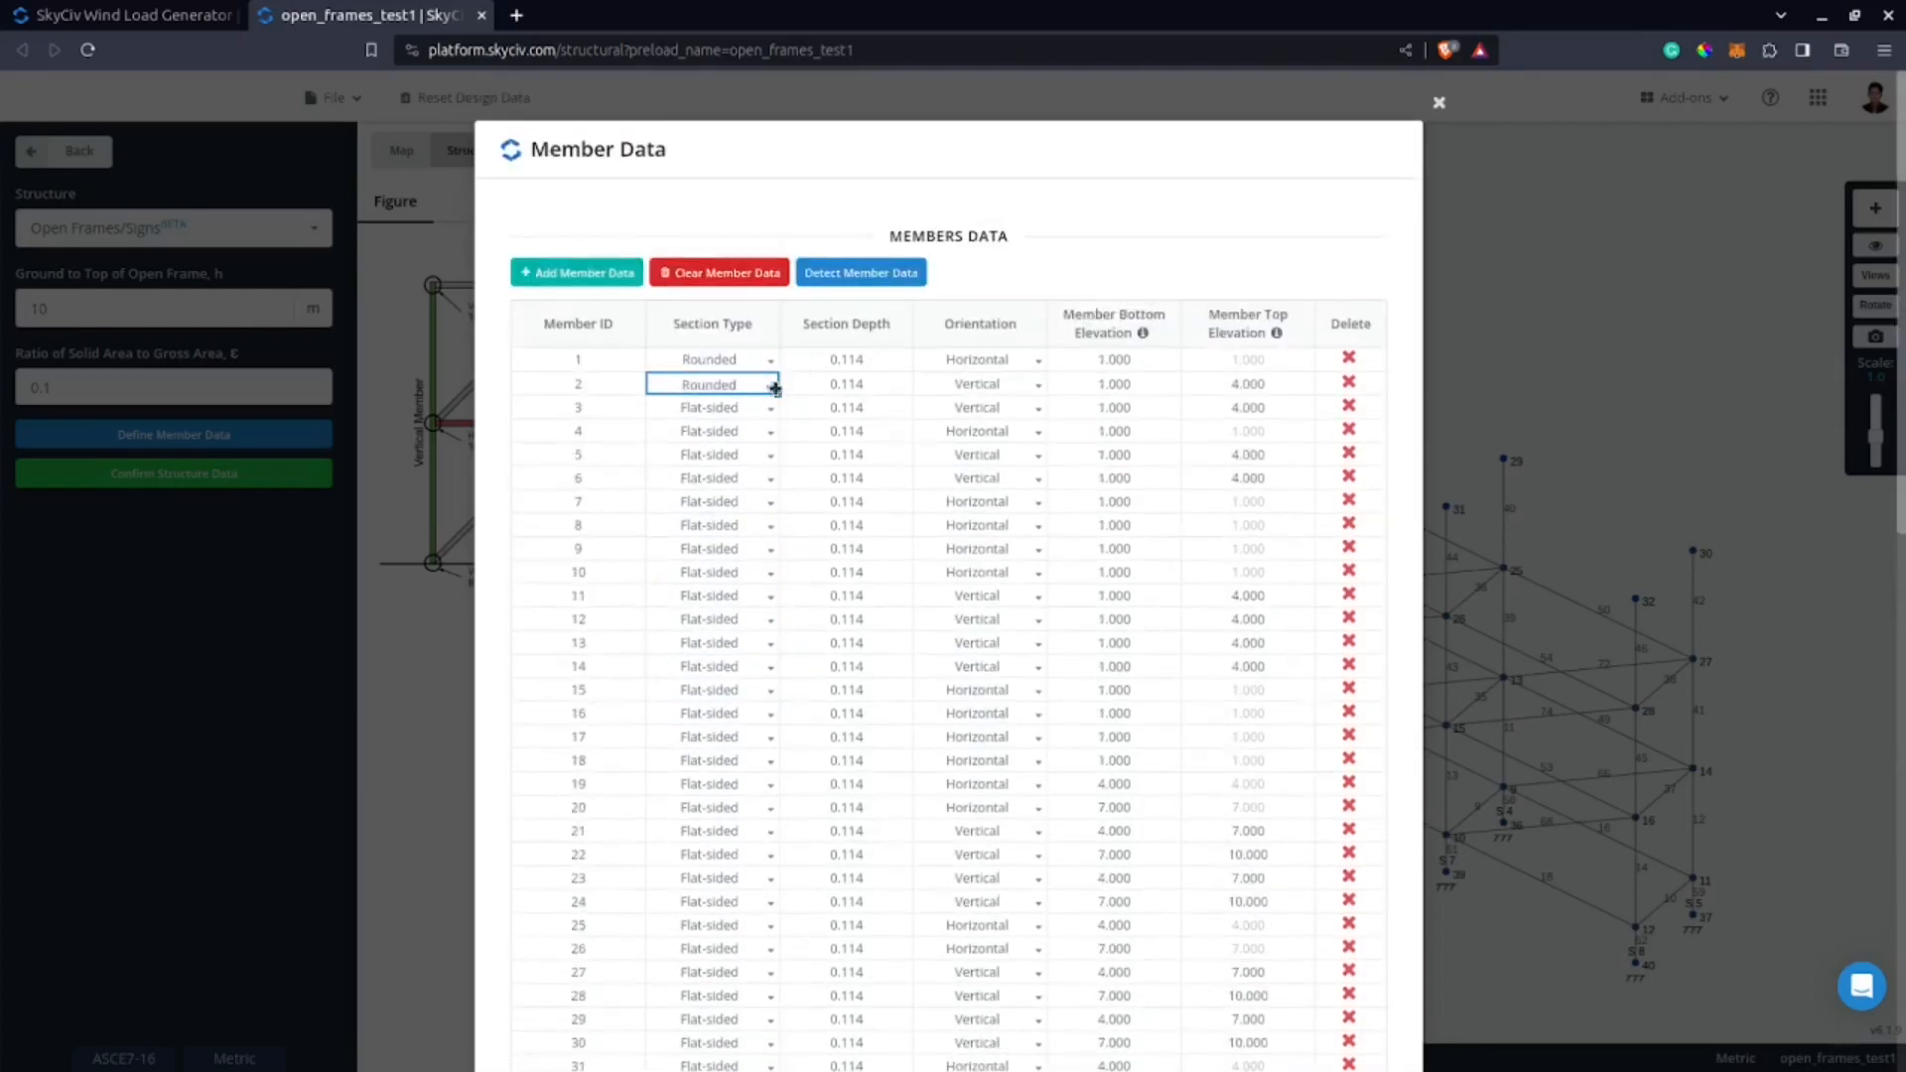
Set the section type of members 2 to 6 to Rounded in the member data.
{"action": "left_click", "coordinate": [749, 361]}
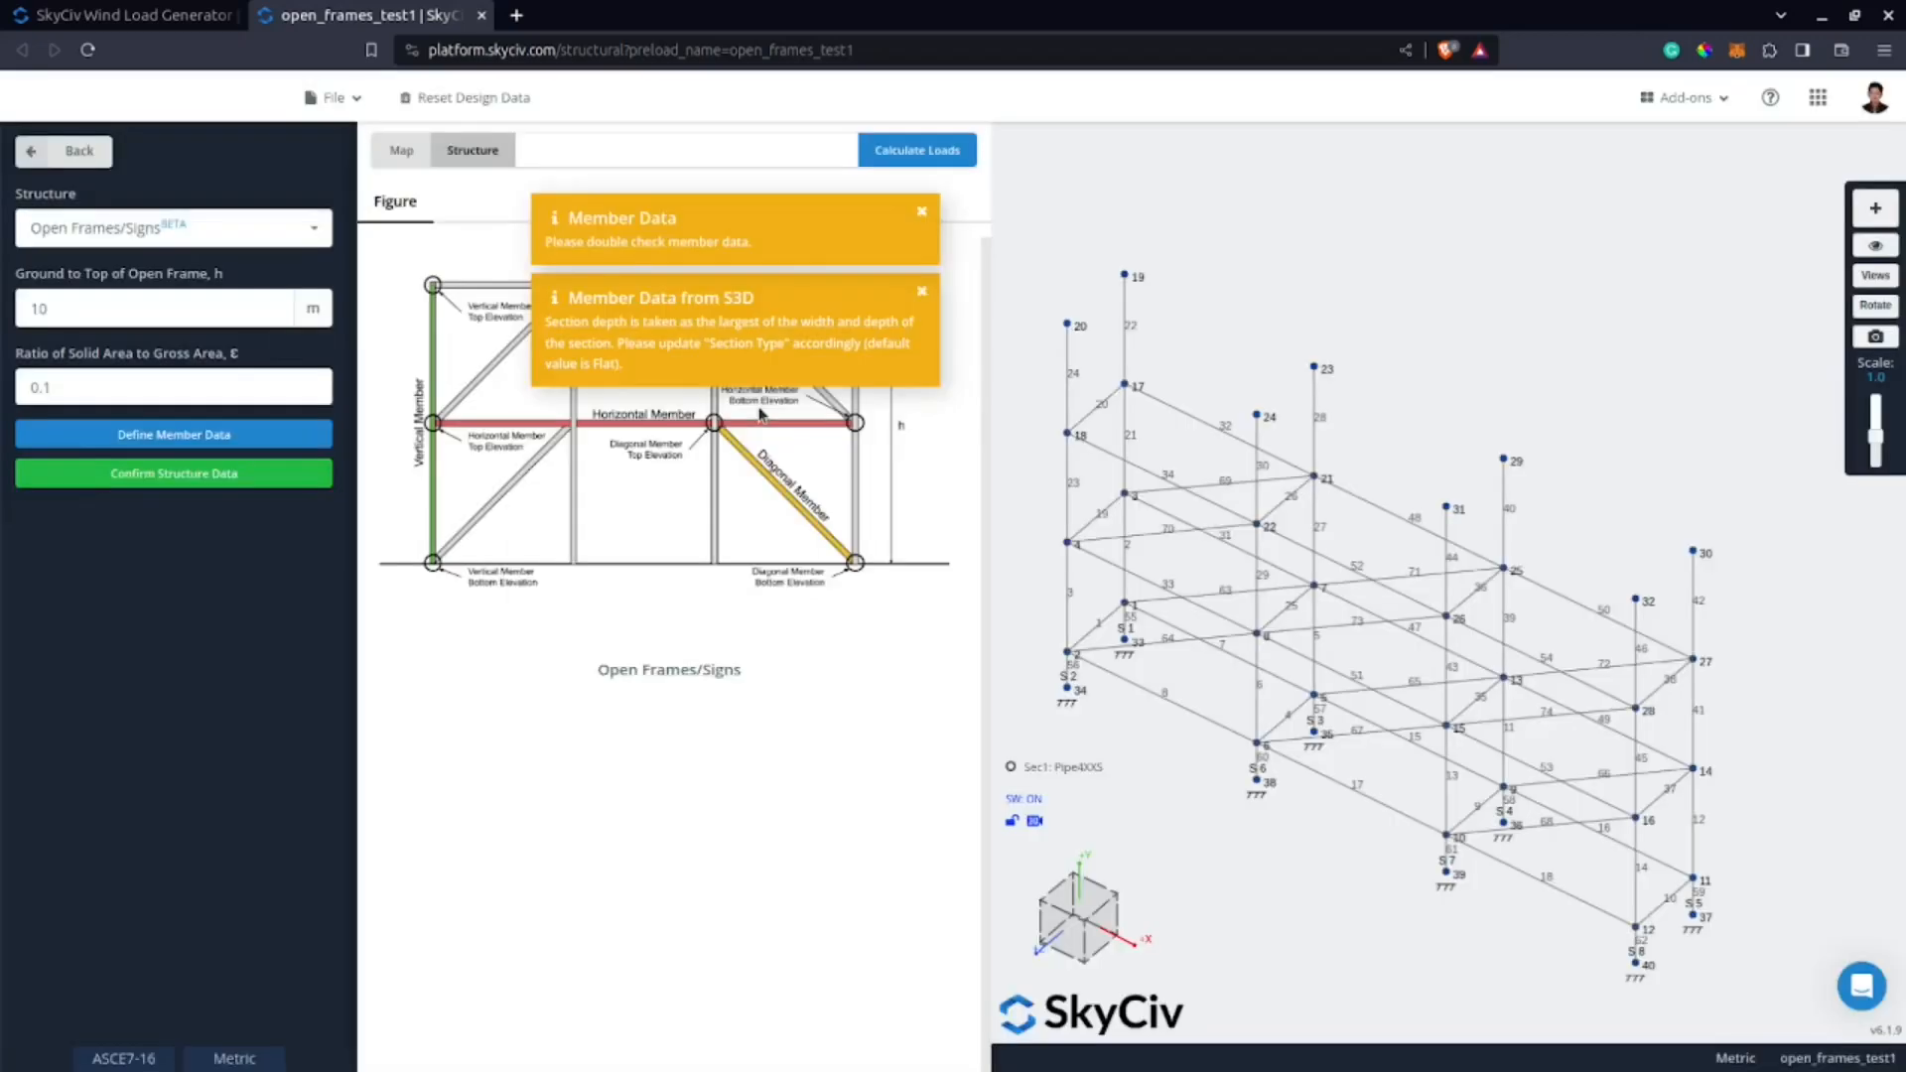
{"action": "left_click", "coordinate": [234, 442]}
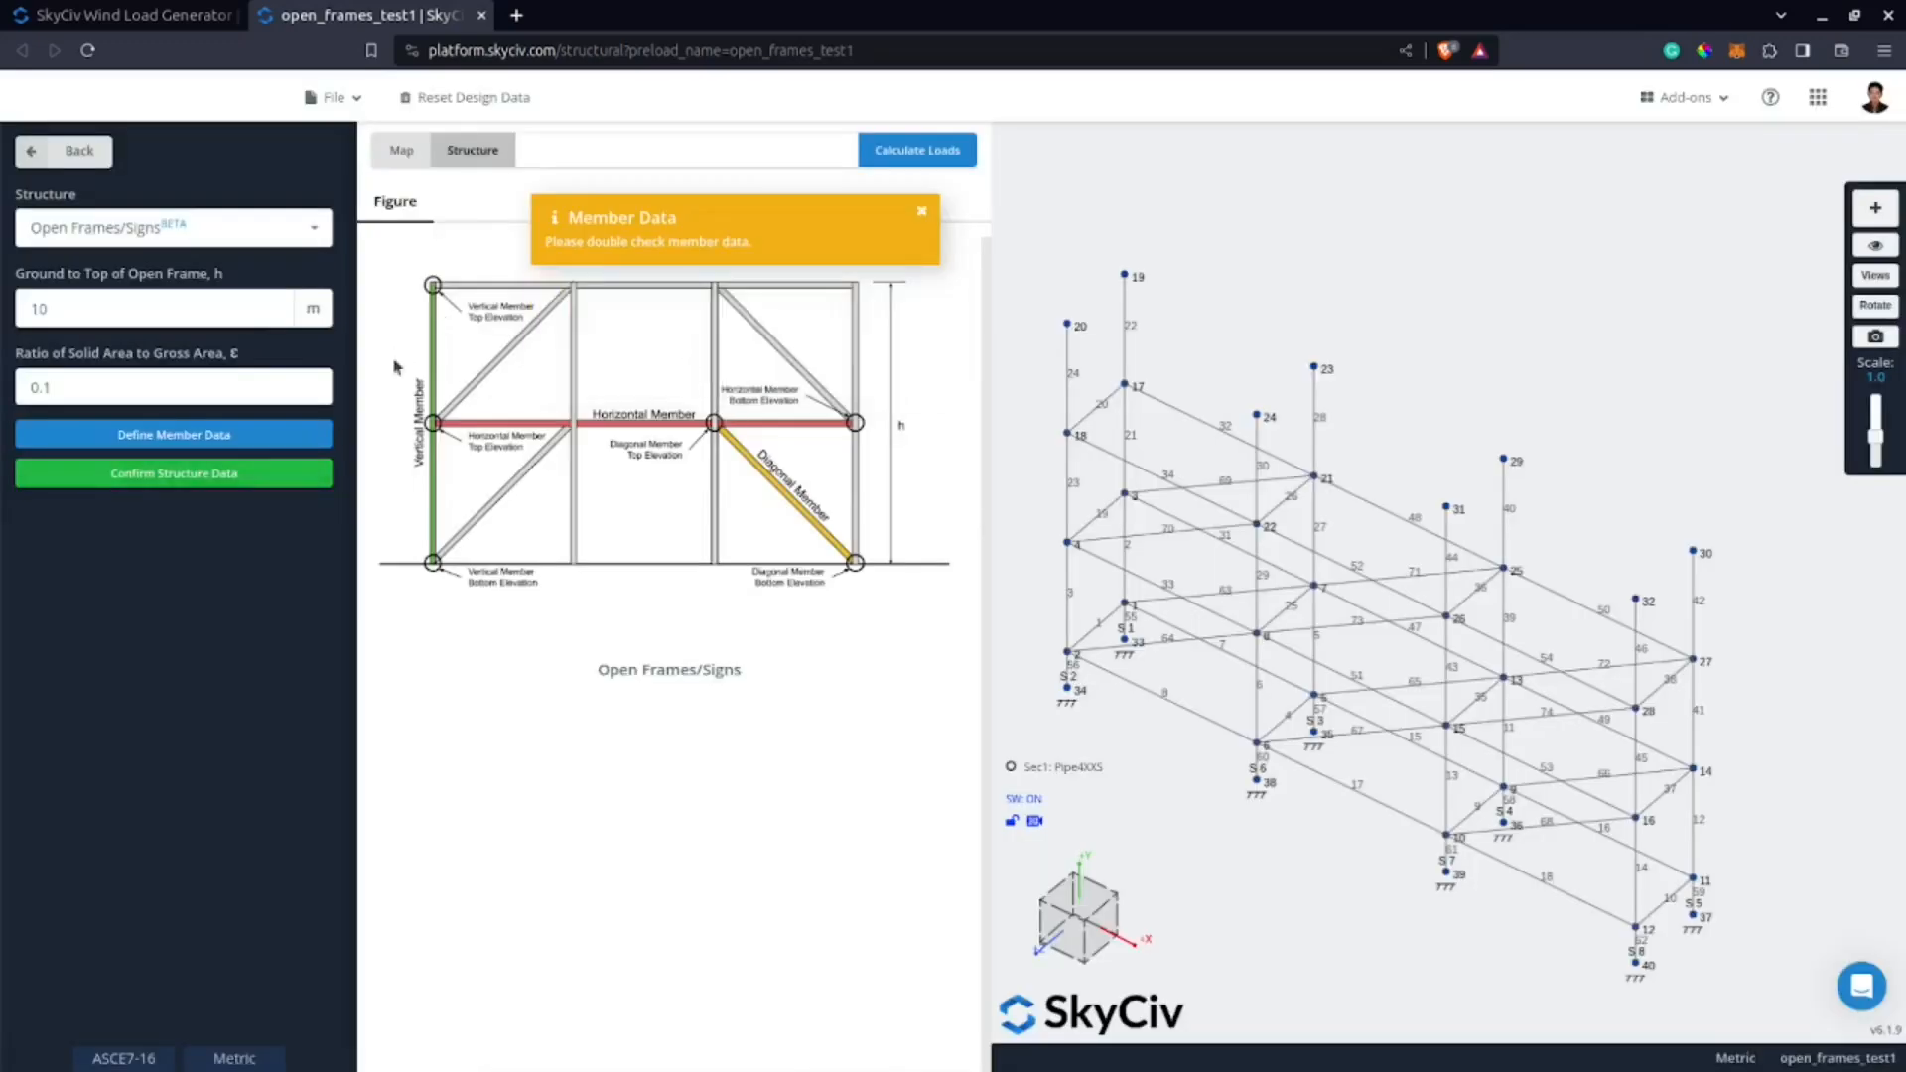
{"action": "left_click", "coordinate": [241, 439]}
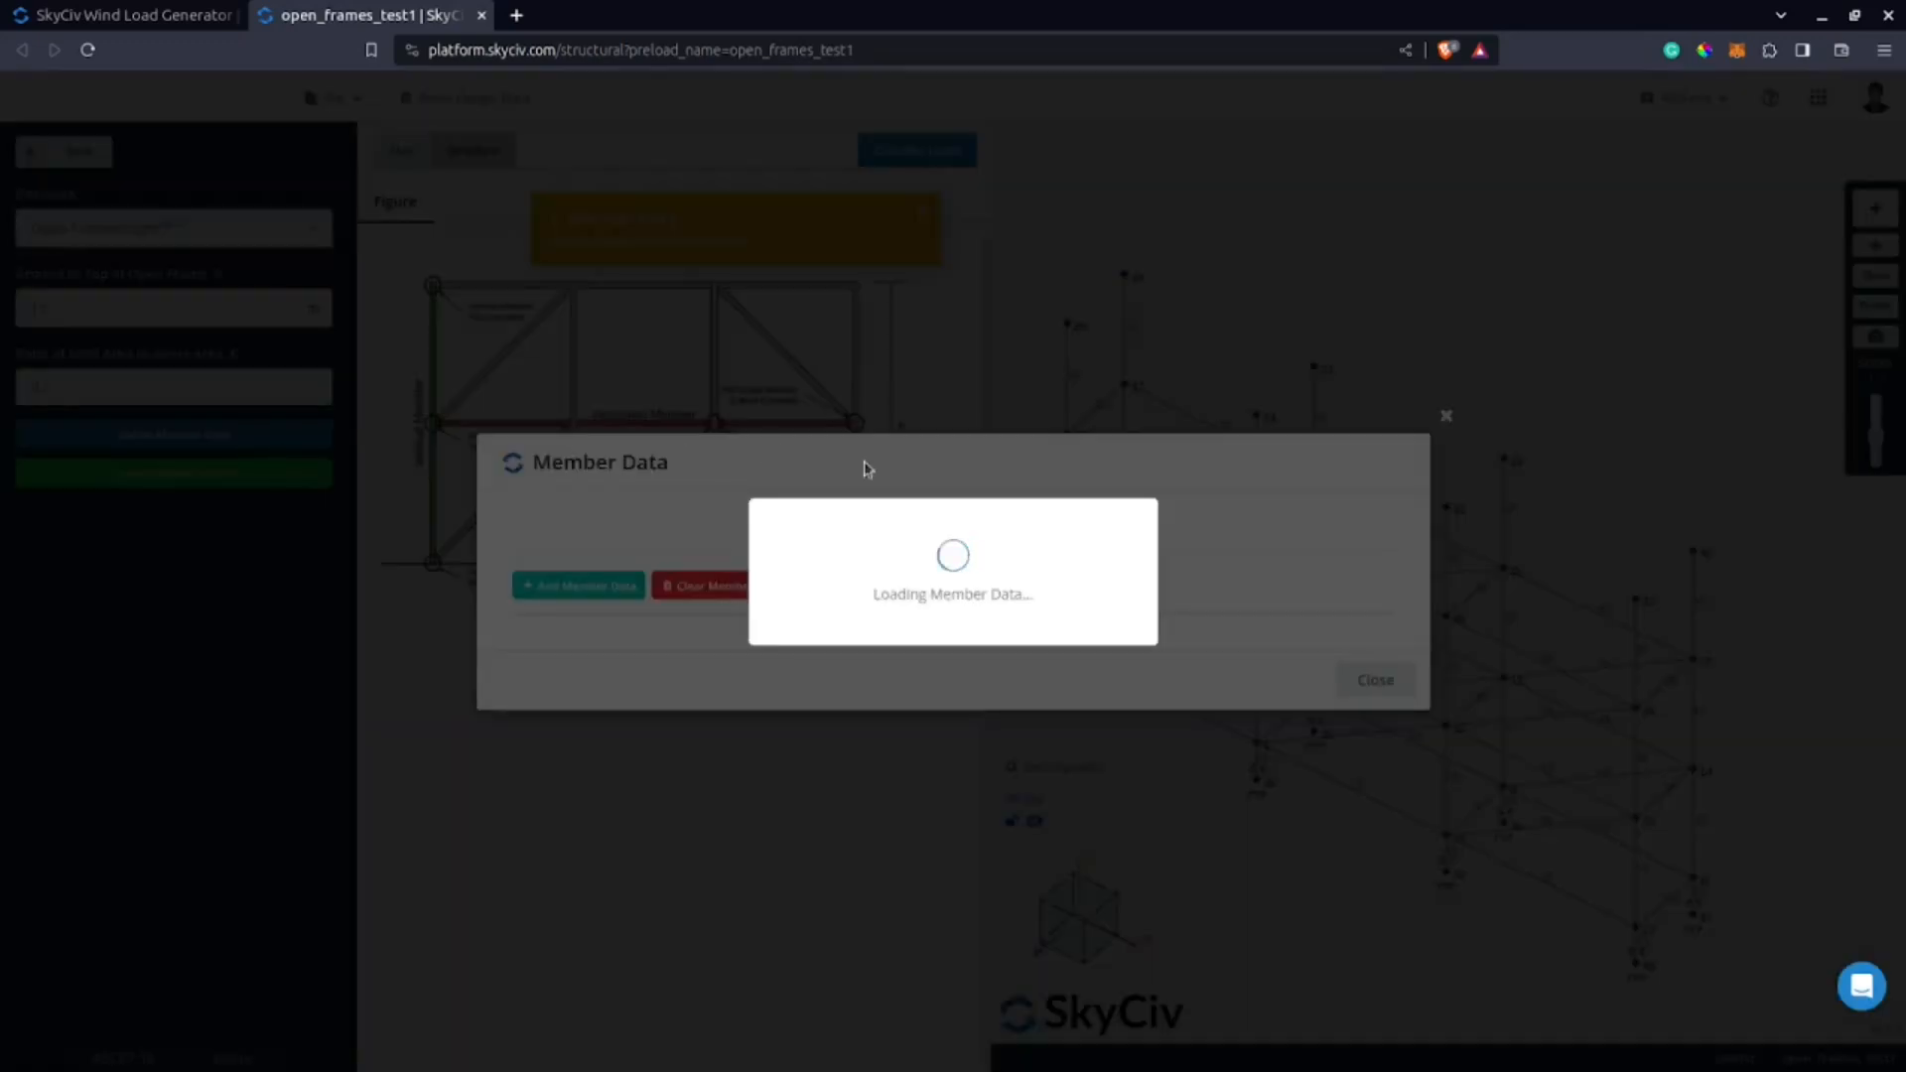
{"action": "left_click", "coordinate": [744, 358]}
{"action": "left_click", "coordinate": [729, 421]}
{"action": "left_click", "coordinate": [743, 383]}
{"action": "left_click", "coordinate": [734, 439]}
{"action": "left_click", "coordinate": [727, 405]}
{"action": "left_click", "coordinate": [724, 471]}
{"action": "left_click", "coordinate": [725, 431]}
{"action": "left_click", "coordinate": [724, 462]}
{"action": "left_click", "coordinate": [732, 432]}
{"action": "left_click", "coordinate": [724, 493]}
Copy the Rounded section type in blocks down the member table as far as member 24.
{"action": "key", "text": "Up"}
{"action": "key", "text": "Up"}
{"action": "key", "text": "Up"}
{"action": "key", "text": "Up"}
{"action": "key", "text": "Up"}
{"action": "key", "text": "shift+Down"}
{"action": "key", "text": "shift+Down"}
{"action": "key", "text": "shift+Down"}
{"action": "key", "text": "shift+Down"}
{"action": "key", "text": "shift+Down"}
{"action": "key", "text": "shift+Down"}
{"action": "key", "text": "shift+Up"}
{"action": "key", "text": "ctrl+c"}
{"action": "key", "text": "Down"}
{"action": "key", "text": "Down"}
{"action": "key", "text": "Down"}
{"action": "key", "text": "Down"}
{"action": "key", "text": "Down"}
{"action": "key", "text": "Down"}
{"action": "key", "text": "ctrl+v"}
{"action": "key", "text": "Down"}
{"action": "key", "text": "Down"}
{"action": "key", "text": "Down"}
{"action": "key", "text": "Down"}
{"action": "key", "text": "Down"}
{"action": "key", "text": "Down"}
{"action": "key", "text": "shift+Down"}
{"action": "key", "text": "shift+Down"}
{"action": "key", "text": "shift+Down"}
{"action": "key", "text": "shift+Down"}
{"action": "key", "text": "shift+Down"}
{"action": "key", "text": "ctrl+v"}
{"action": "key", "text": "Down"}
{"action": "key", "text": "Down"}
{"action": "key", "text": "Down"}
{"action": "key", "text": "Down"}
{"action": "key", "text": "Down"}
{"action": "key", "text": "Down"}
{"action": "key", "text": "shift+Down"}
{"action": "key", "text": "shift+Down"}
{"action": "key", "text": "shift+Down"}
{"action": "key", "text": "shift+Down"}
{"action": "key", "text": "shift+Down"}
{"action": "key", "text": "ctrl+v"}
{"action": "key", "text": "Down"}
Copy the block of Rounded section types from members 1 to 24 onto members 25 to 48 and 49 to 72.
{"action": "key", "text": "Down"}
{"action": "key", "text": "Down"}
{"action": "key", "text": "Down"}
{"action": "key", "text": "Down"}
{"action": "key", "text": "shift+Up"}
{"action": "key", "text": "shift+Up"}
{"action": "key", "text": "shift+Up"}
{"action": "key", "text": "shift+Up"}
{"action": "key", "text": "shift+Up"}
{"action": "key", "text": "shift+Up"}
{"action": "key", "text": "shift+Up"}
{"action": "key", "text": "shift+Up"}
{"action": "key", "text": "shift+Up"}
{"action": "key", "text": "shift+Up"}
{"action": "key", "text": "shift+Up"}
{"action": "key", "text": "shift+Up"}
{"action": "key", "text": "shift+Up"}
{"action": "key", "text": "shift+Up"}
{"action": "key", "text": "shift+Up"}
{"action": "key", "text": "shift+Up"}
{"action": "key", "text": "shift+Up"}
{"action": "key", "text": "shift+Up"}
{"action": "key", "text": "shift+Up"}
{"action": "key", "text": "shift+Up"}
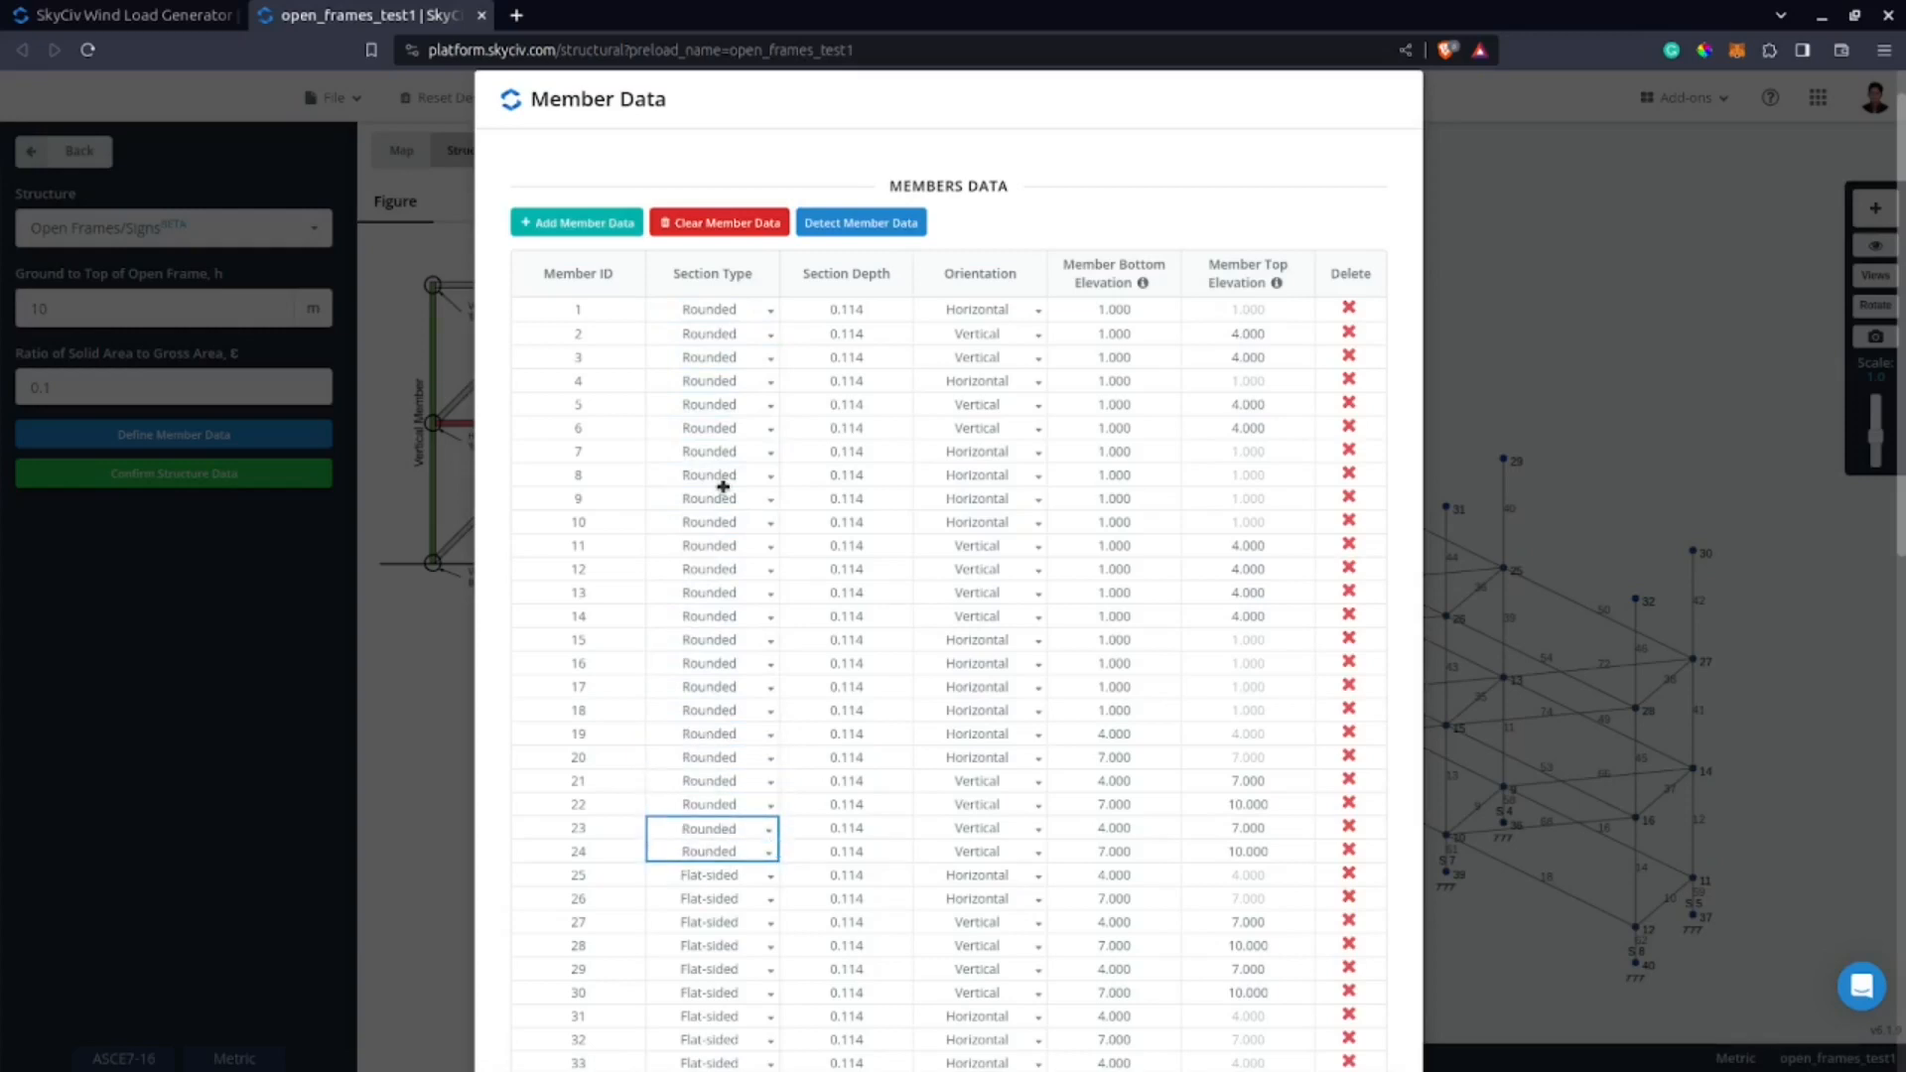
{"action": "key", "text": "ctrl+c"}
{"action": "key", "text": "Down"}
{"action": "key", "text": "Down"}
{"action": "key", "text": "Down"}
{"action": "key", "text": "Down"}
{"action": "key", "text": "Down"}
{"action": "key", "text": "Down"}
{"action": "key", "text": "Down"}
{"action": "key", "text": "Down"}
{"action": "key", "text": "Down"}
{"action": "key", "text": "Down"}
{"action": "key", "text": "Down"}
{"action": "key", "text": "Down"}
{"action": "key", "text": "Down"}
{"action": "key", "text": "Down"}
{"action": "key", "text": "Down"}
{"action": "key", "text": "Down"}
{"action": "key", "text": "Down"}
{"action": "key", "text": "Down"}
{"action": "key", "text": "Down"}
{"action": "key", "text": "Down"}
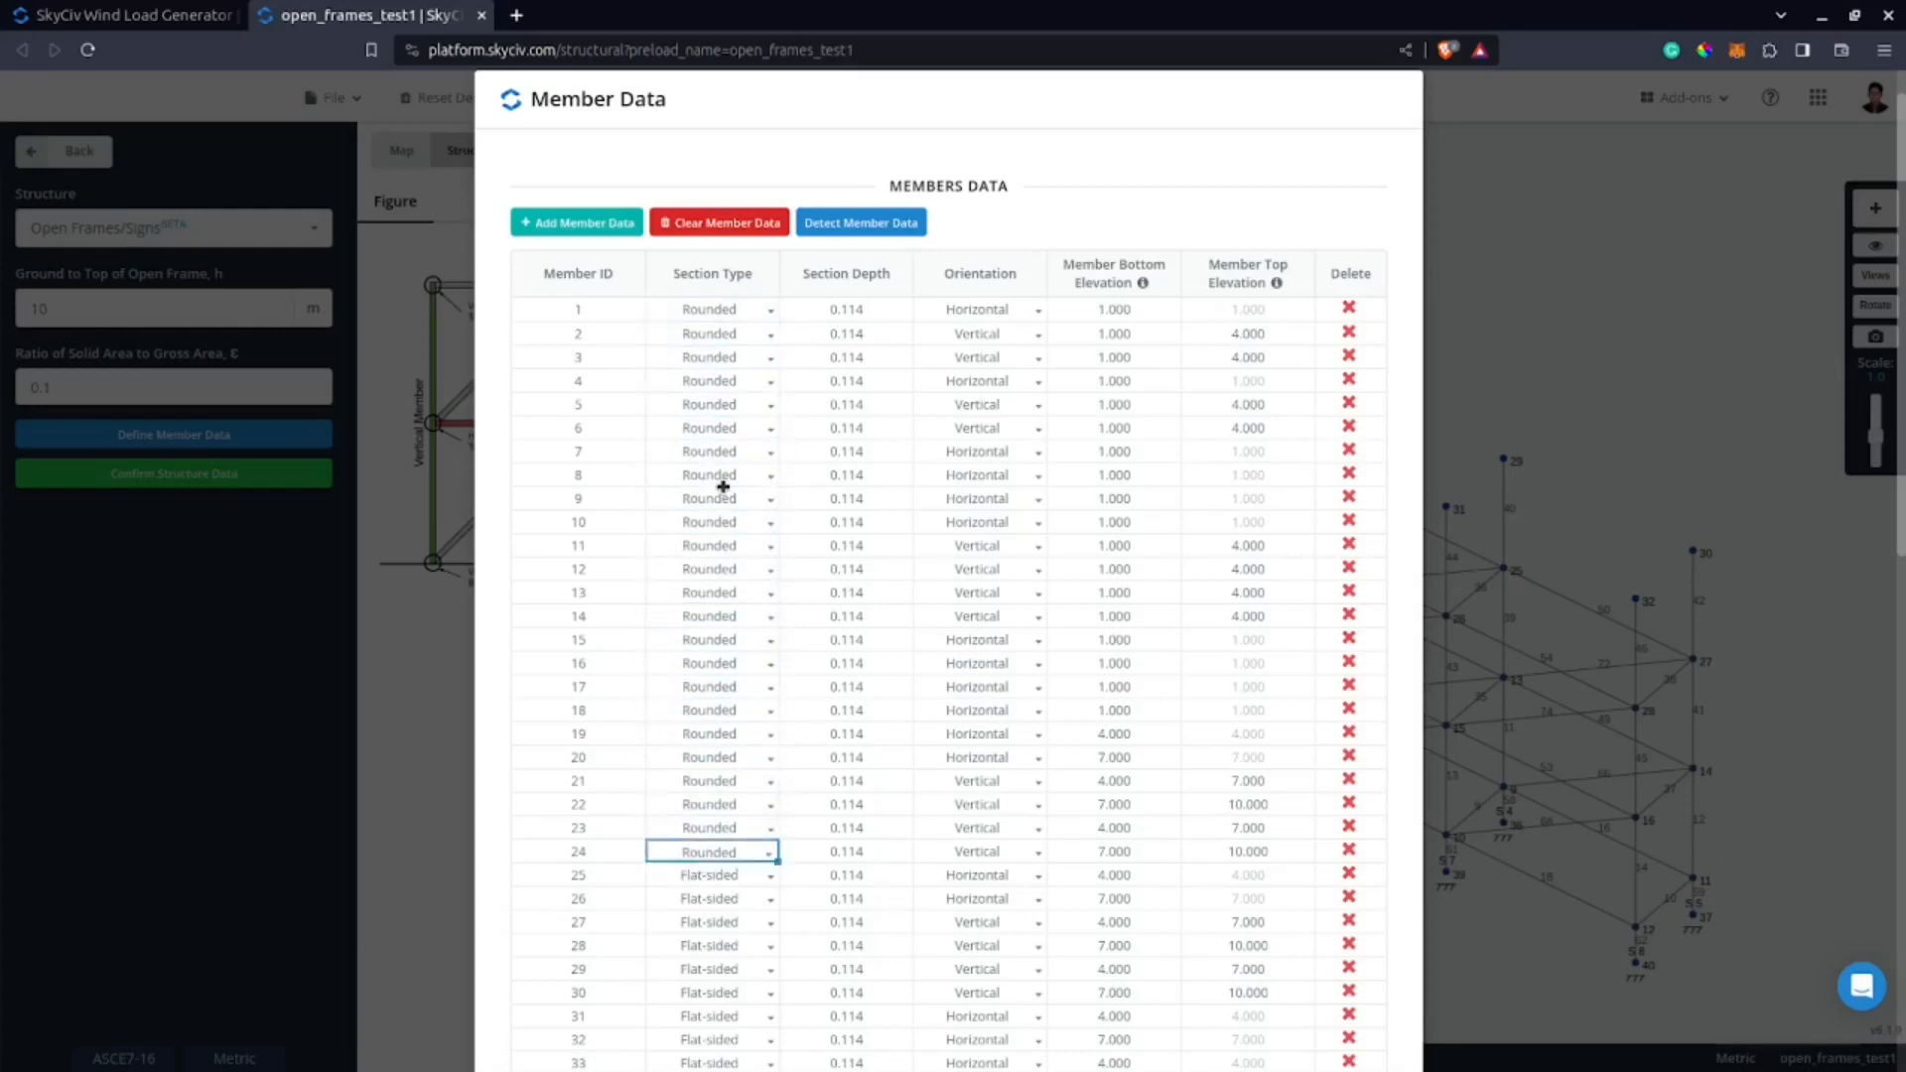
{"action": "key", "text": "ctrl+v"}
{"action": "scroll", "coordinate": [724, 496], "scroll_direction": "down", "scroll_amount": 8}
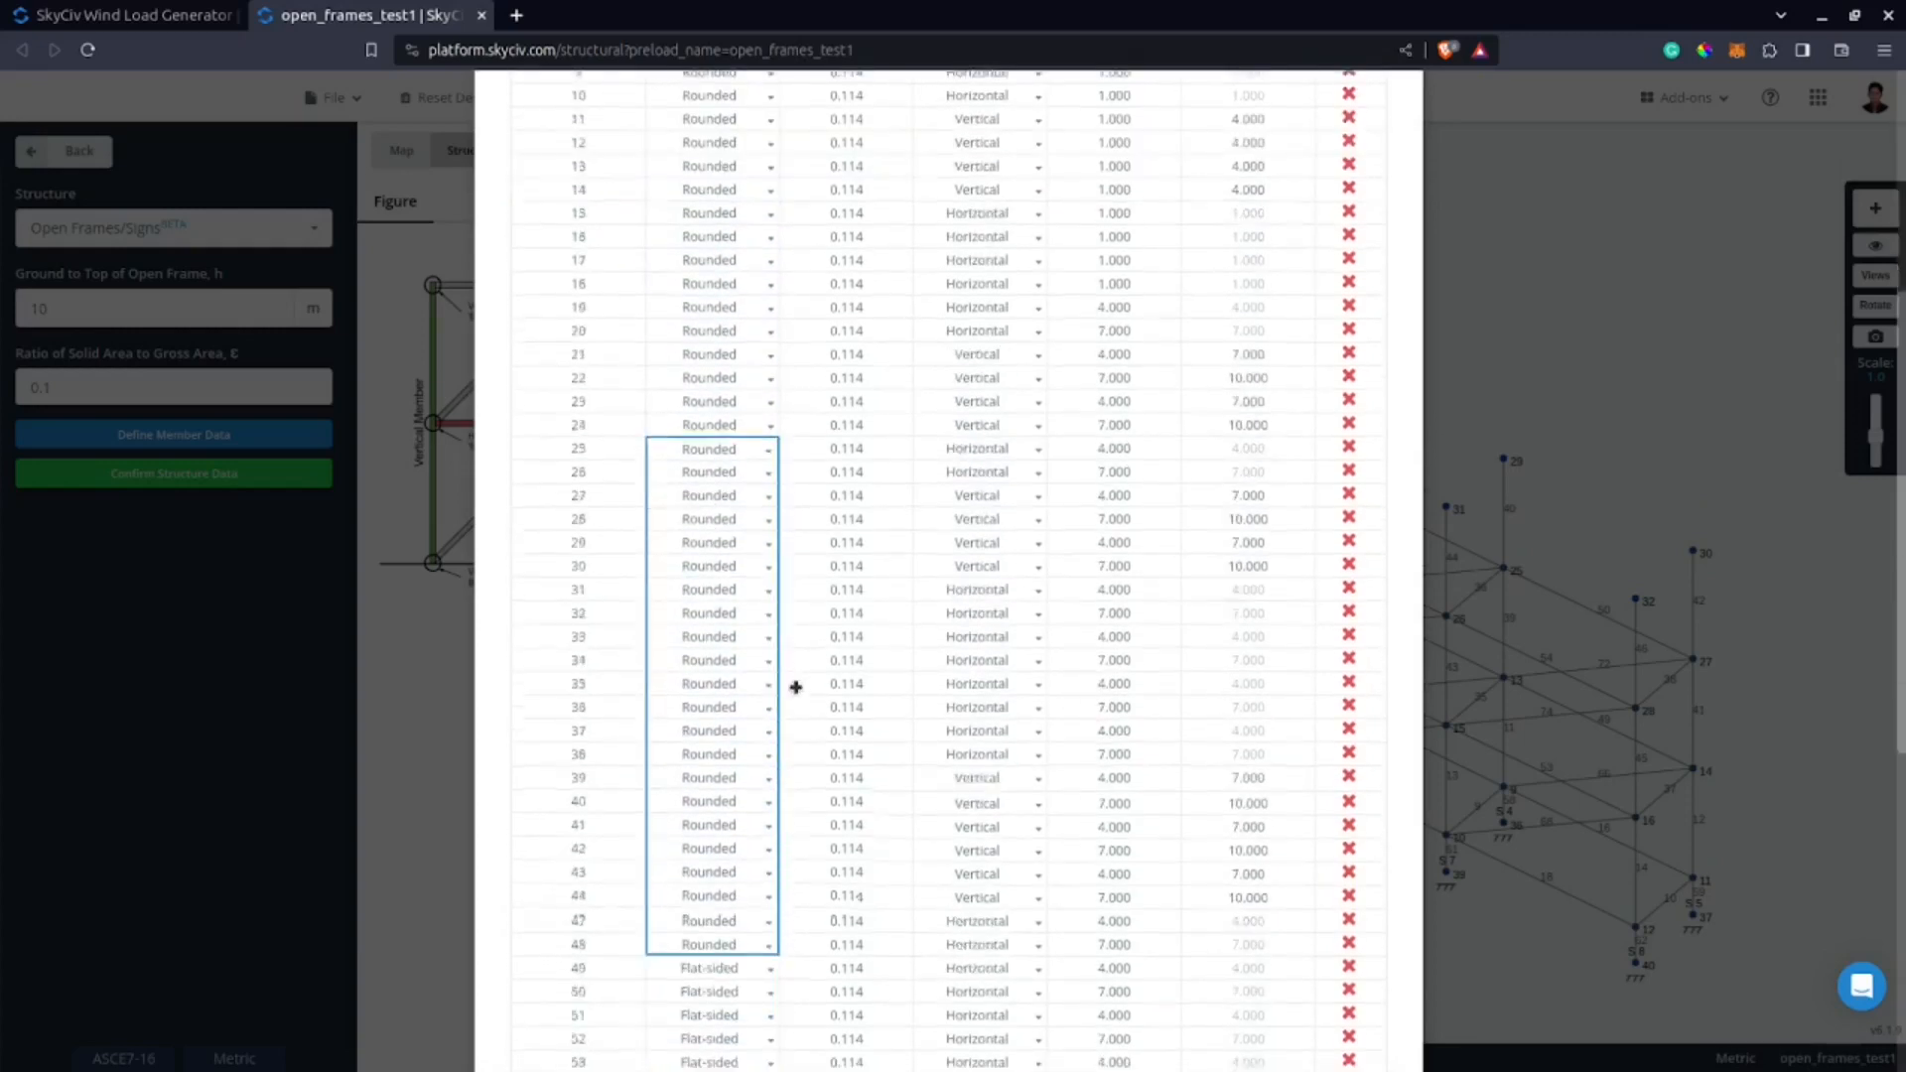
{"action": "left_click", "coordinate": [722, 457]}
{"action": "key", "text": "ctrl+v"}
{"action": "scroll", "coordinate": [813, 837], "scroll_direction": "down", "scroll_amount": 2}
Set the section type of the last two members, 73 and 74, to Rounded.
{"action": "left_click", "coordinate": [715, 899]}
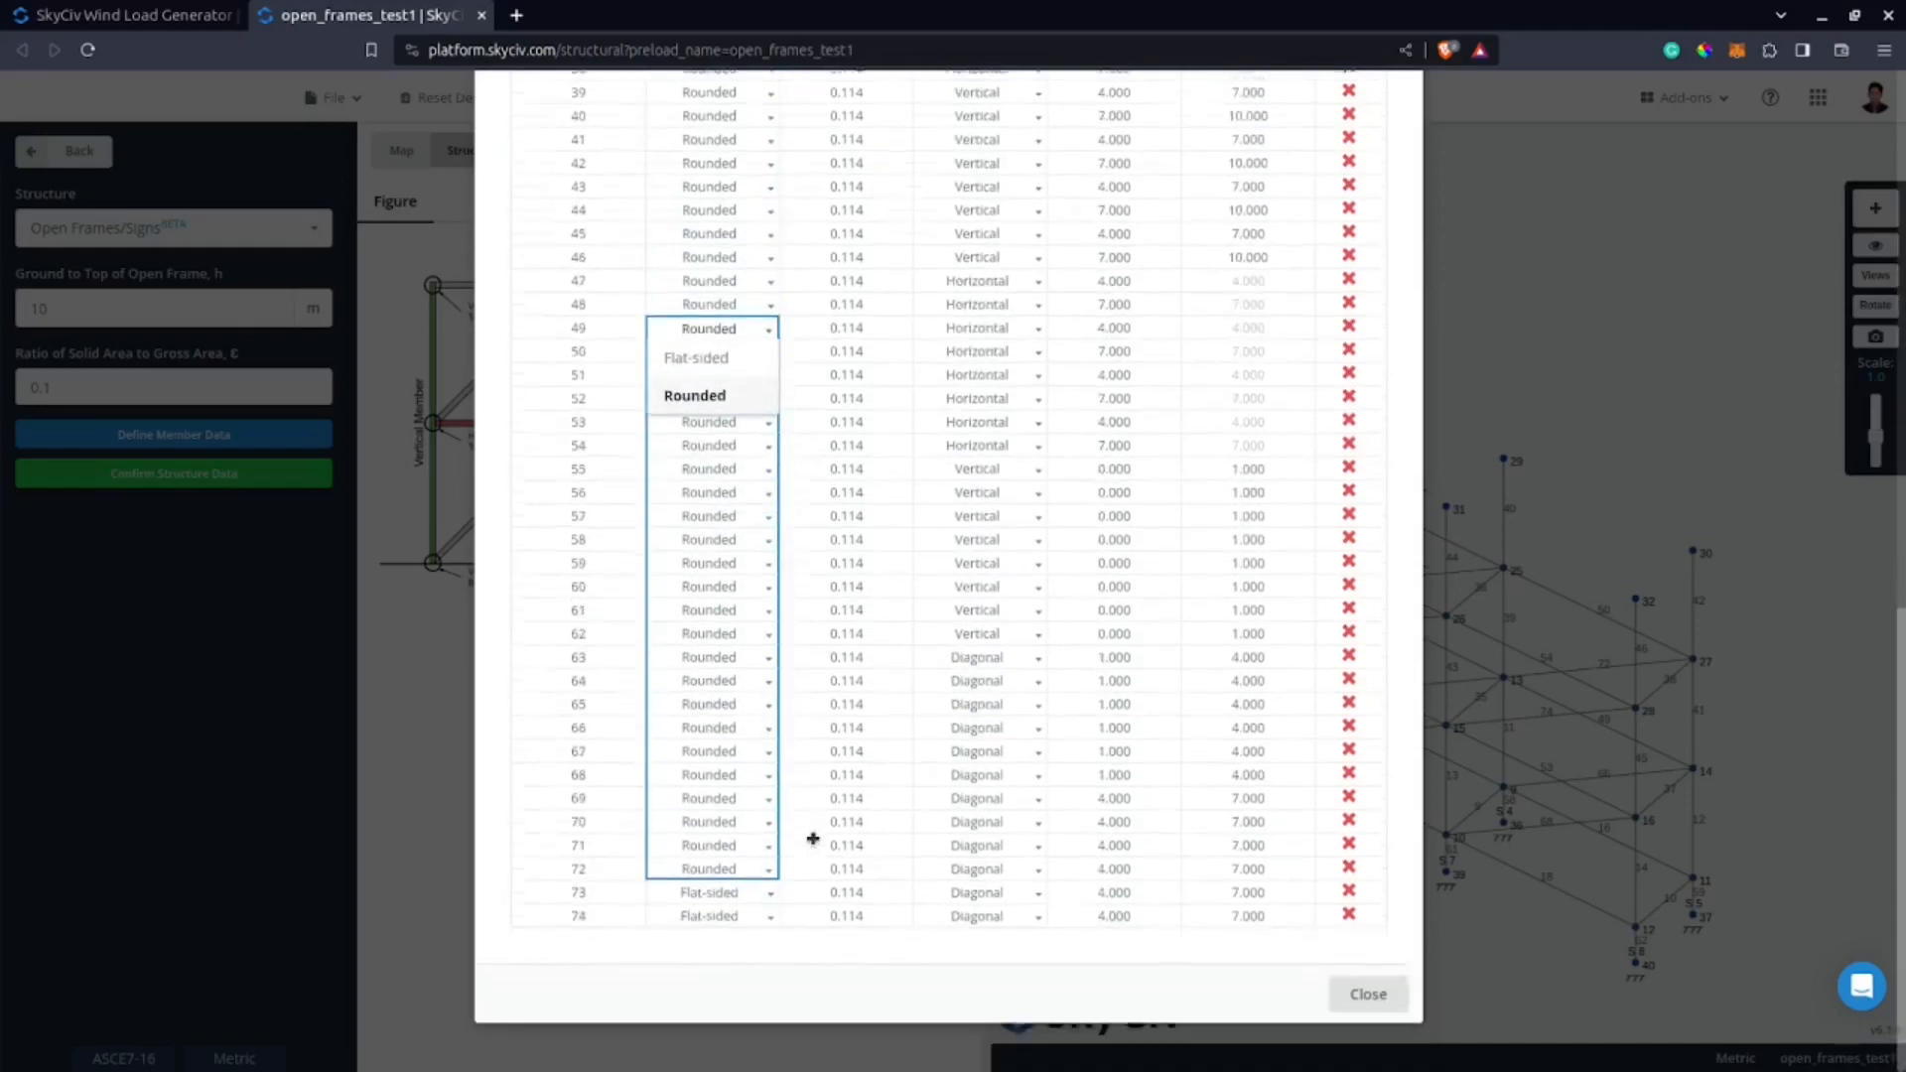
{"action": "left_click", "coordinate": [288, 435]}
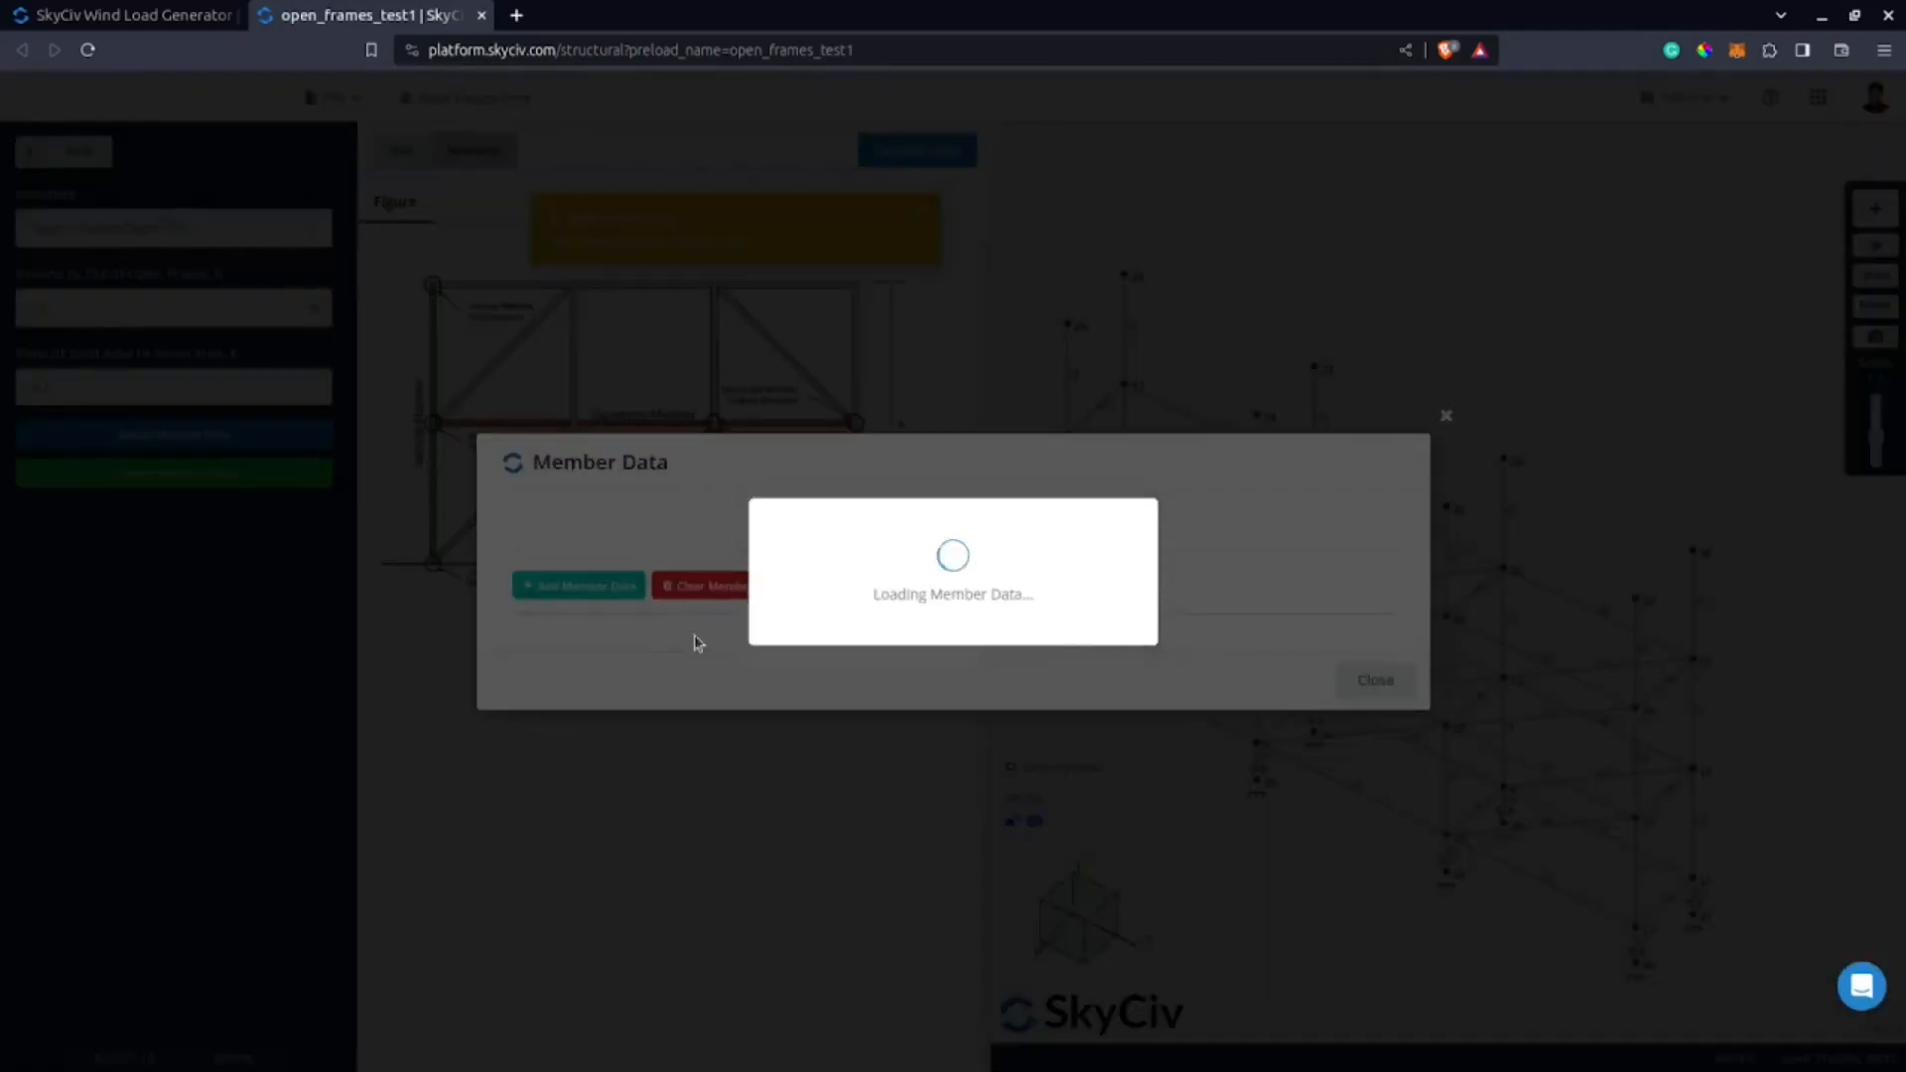
{"action": "scroll", "coordinate": [715, 844], "scroll_direction": "down", "scroll_amount": 10}
{"action": "left_click", "coordinate": [713, 867]}
{"action": "left_click", "coordinate": [752, 917]}
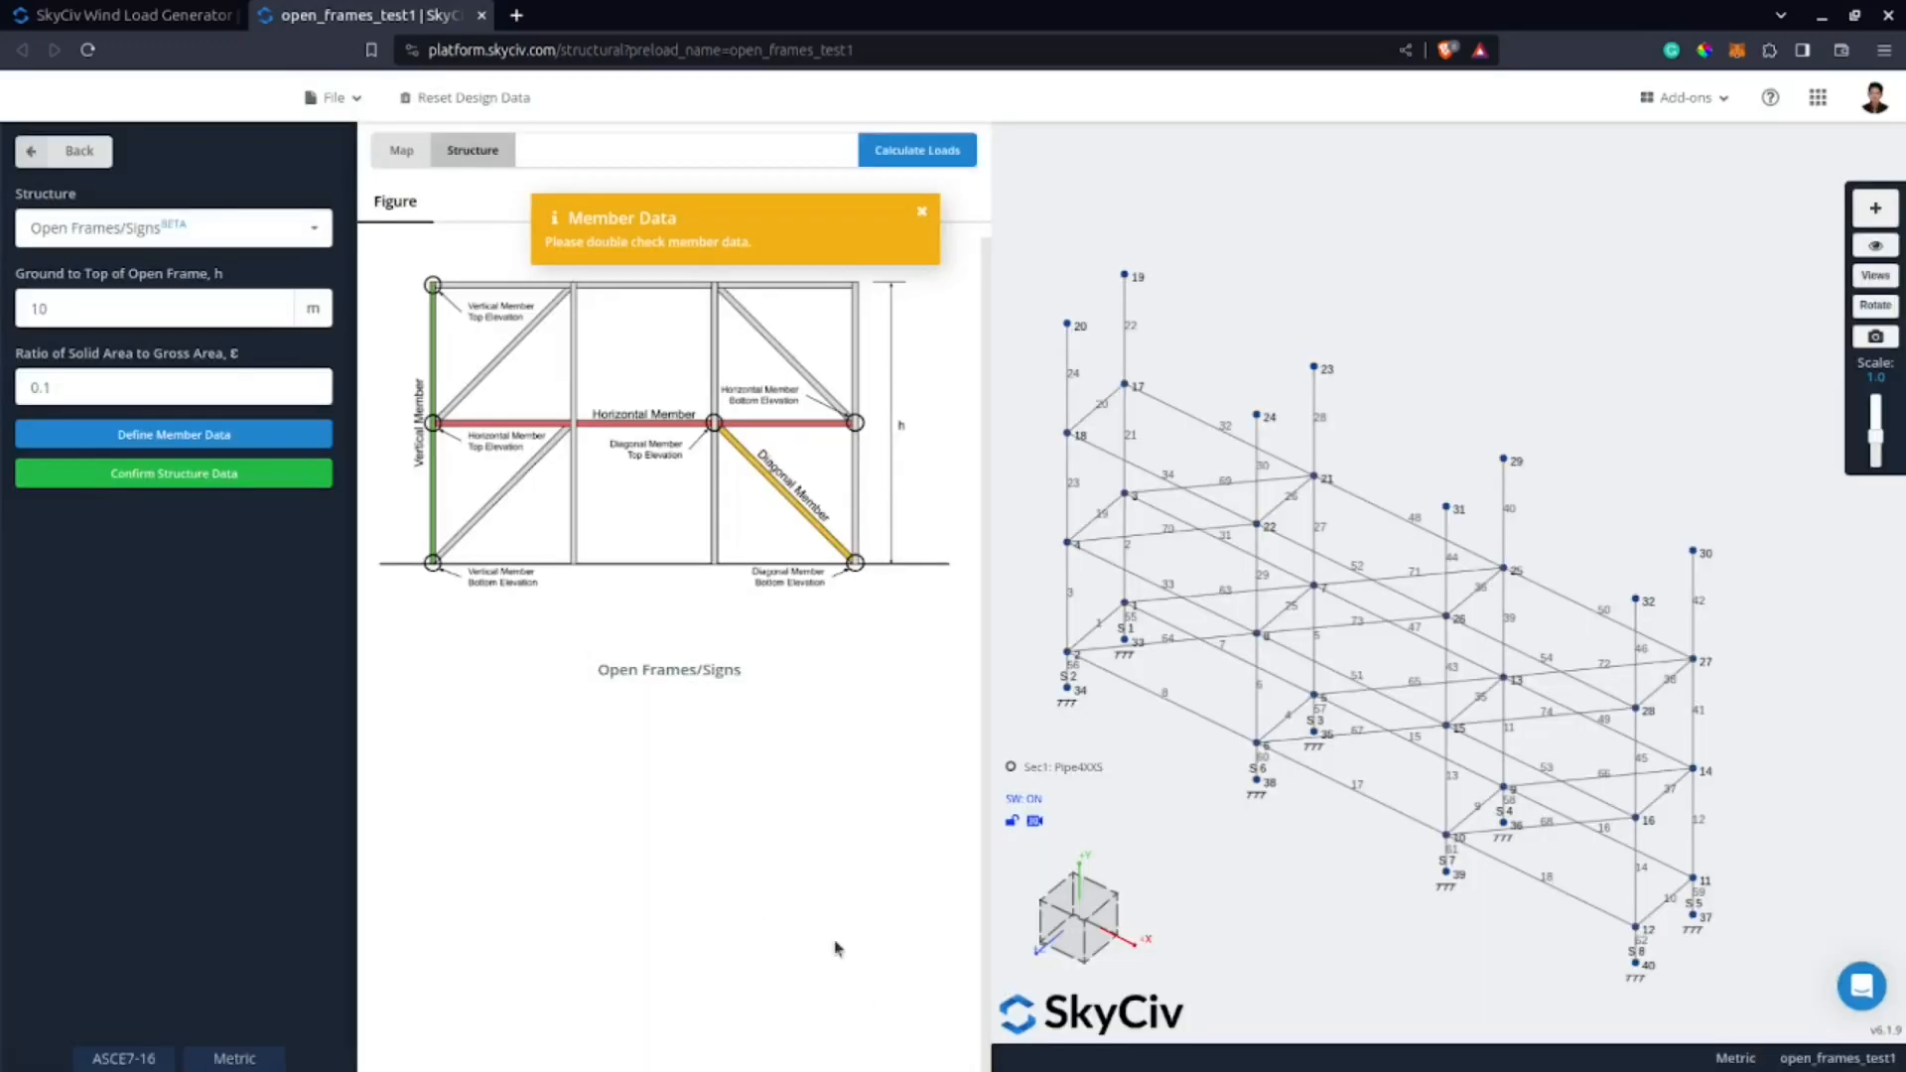
{"action": "left_click", "coordinate": [290, 434]}
{"action": "scroll", "coordinate": [770, 897], "scroll_direction": "down", "scroll_amount": 10}
{"action": "left_click", "coordinate": [740, 891]}
{"action": "left_click", "coordinate": [857, 959]}
{"action": "double_click", "coordinate": [733, 918]}
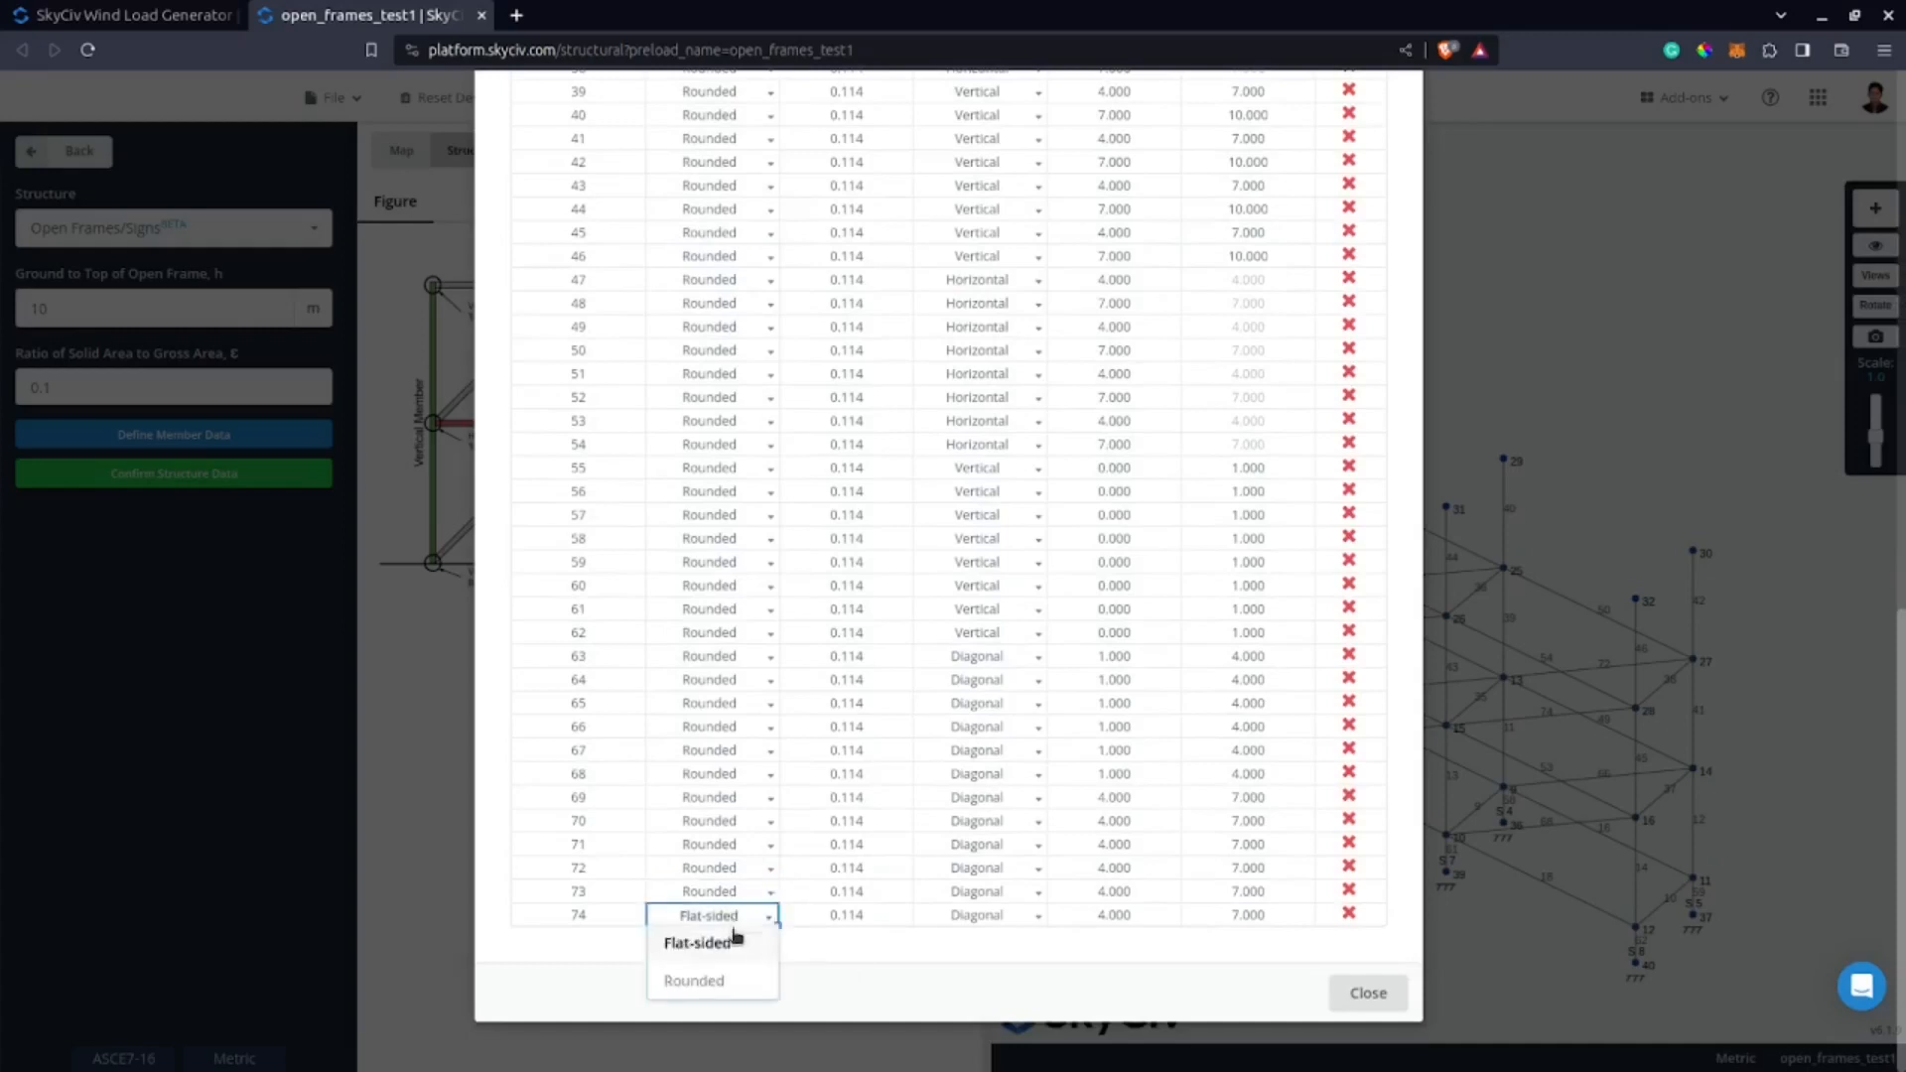
{"action": "left_click", "coordinate": [720, 977]}
Check the members' section depths and elevations, close the member data and confirm the structure data.
{"action": "scroll", "coordinate": [822, 958], "scroll_direction": "up", "scroll_amount": 10}
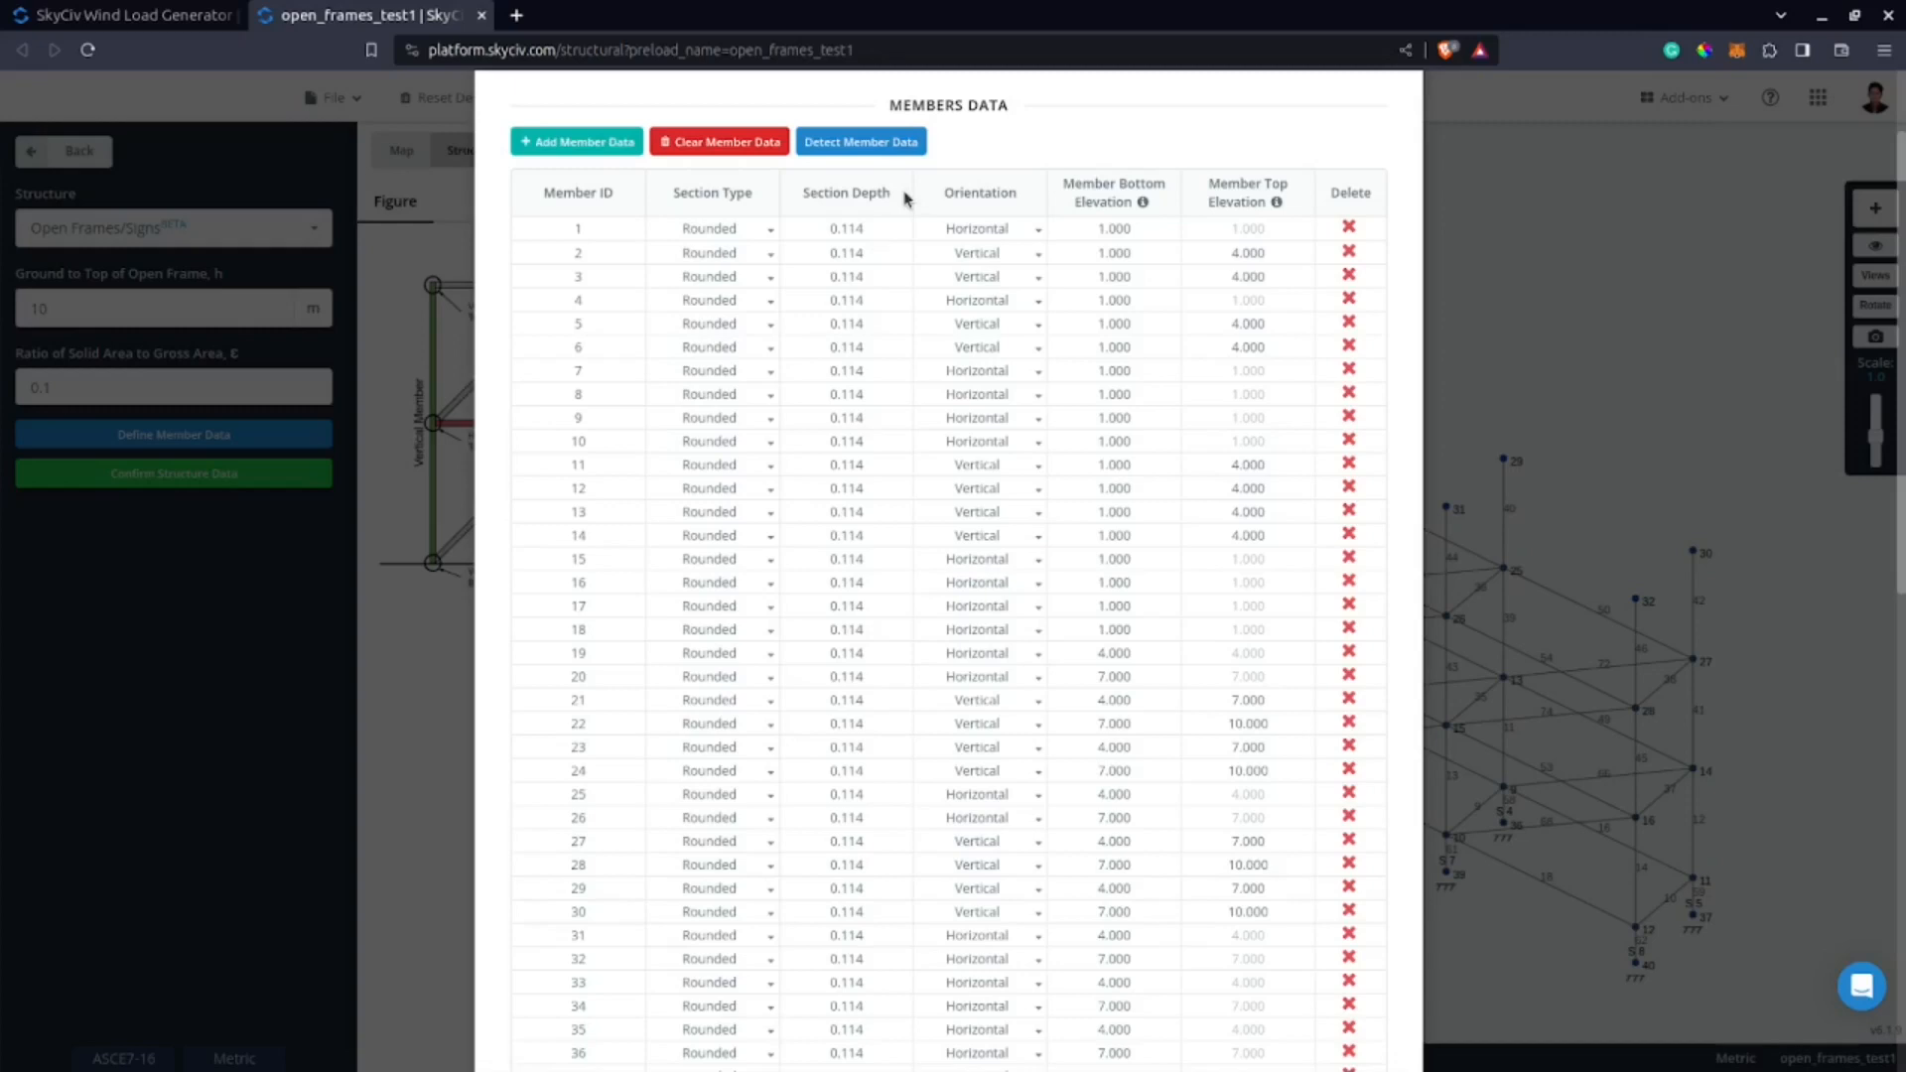
{"action": "scroll", "coordinate": [1380, 203], "scroll_direction": "up", "scroll_amount": 2}
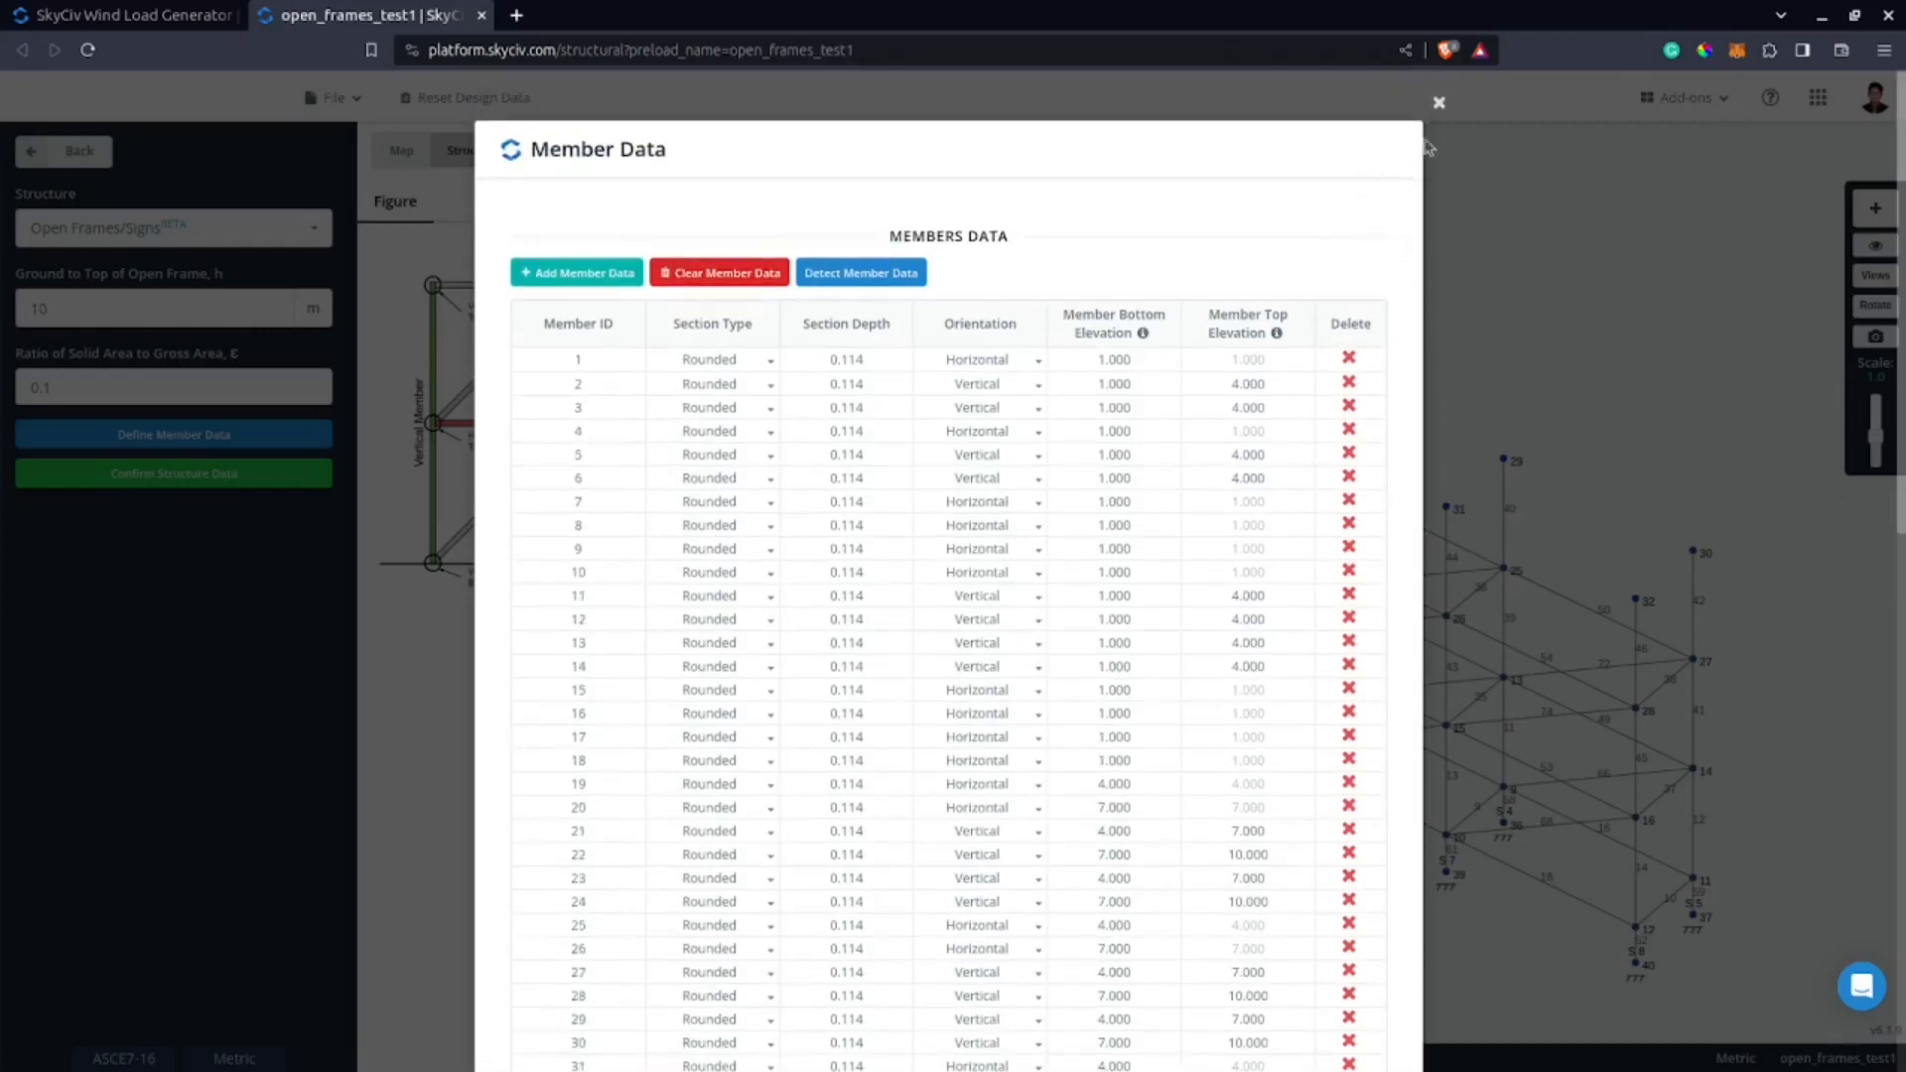
{"action": "left_click", "coordinate": [844, 368]}
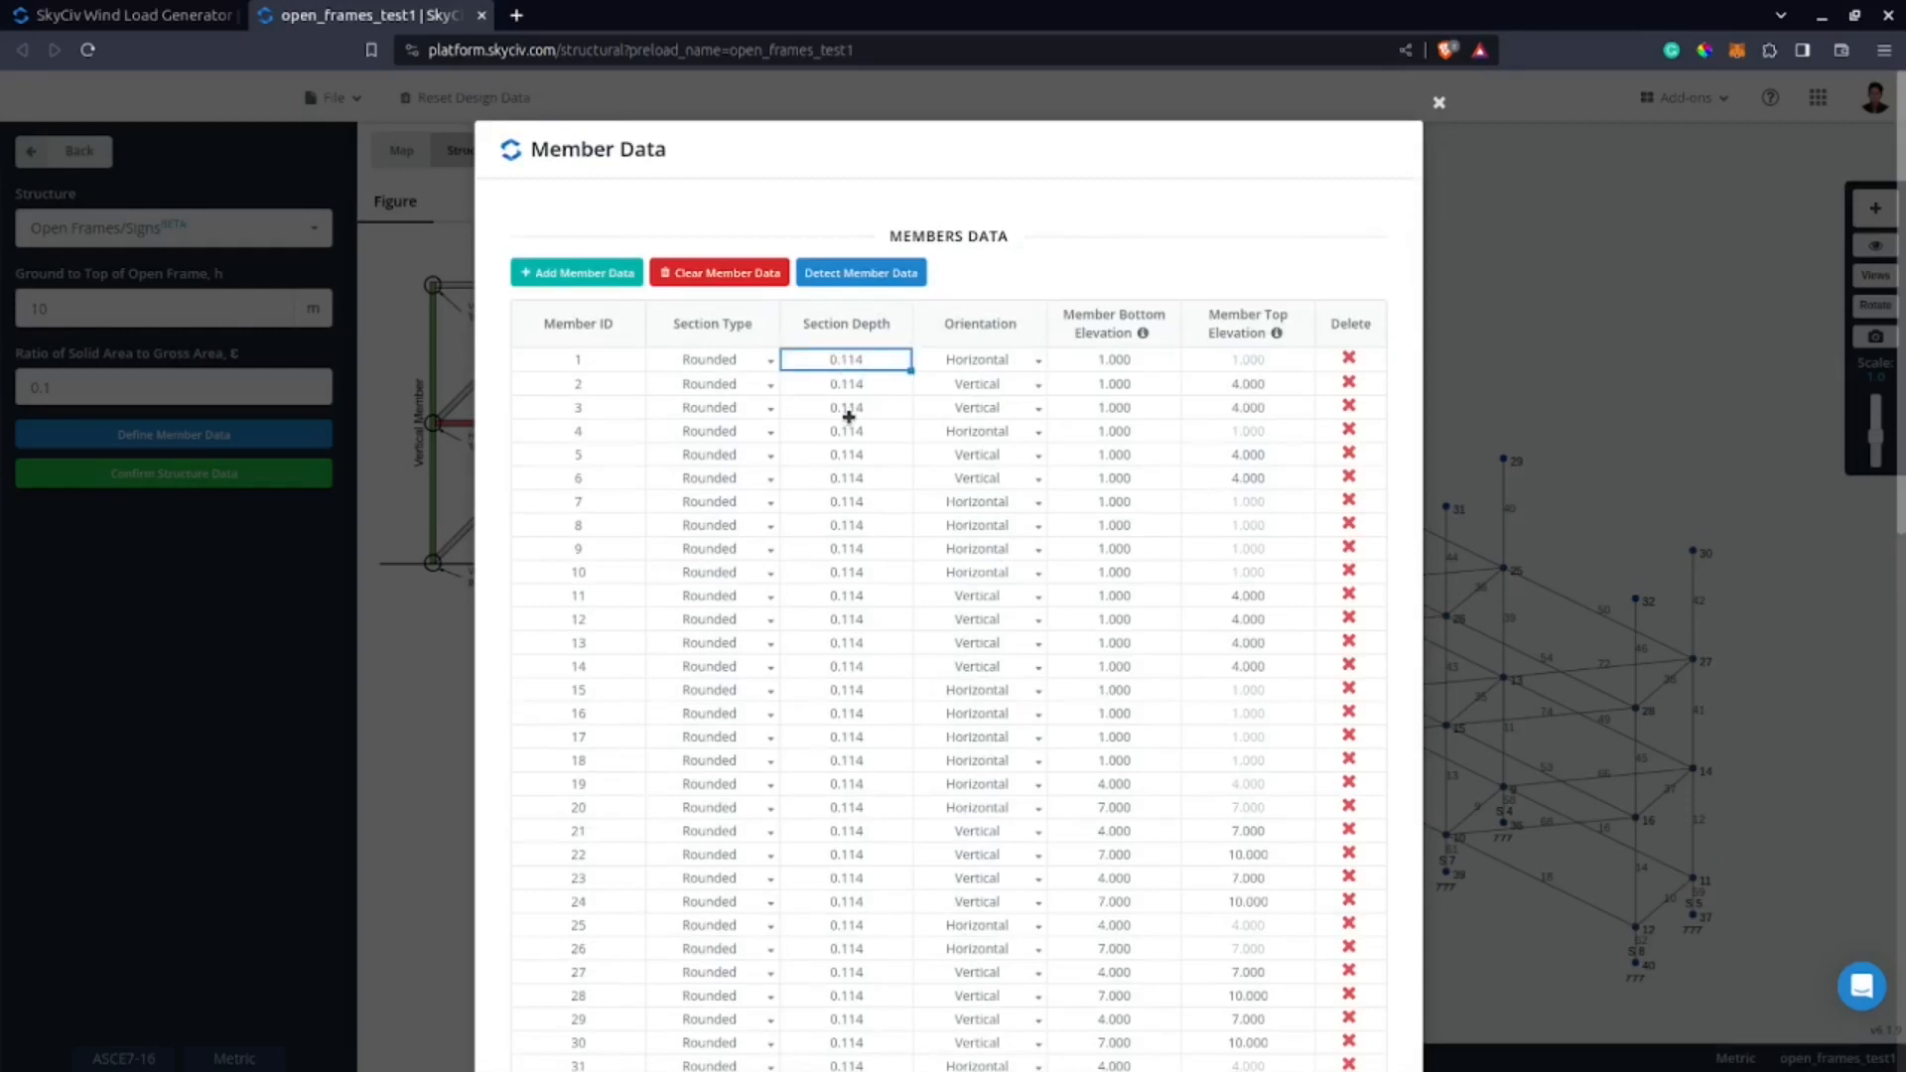
{"action": "scroll", "coordinate": [862, 428], "scroll_direction": "down", "scroll_amount": 2}
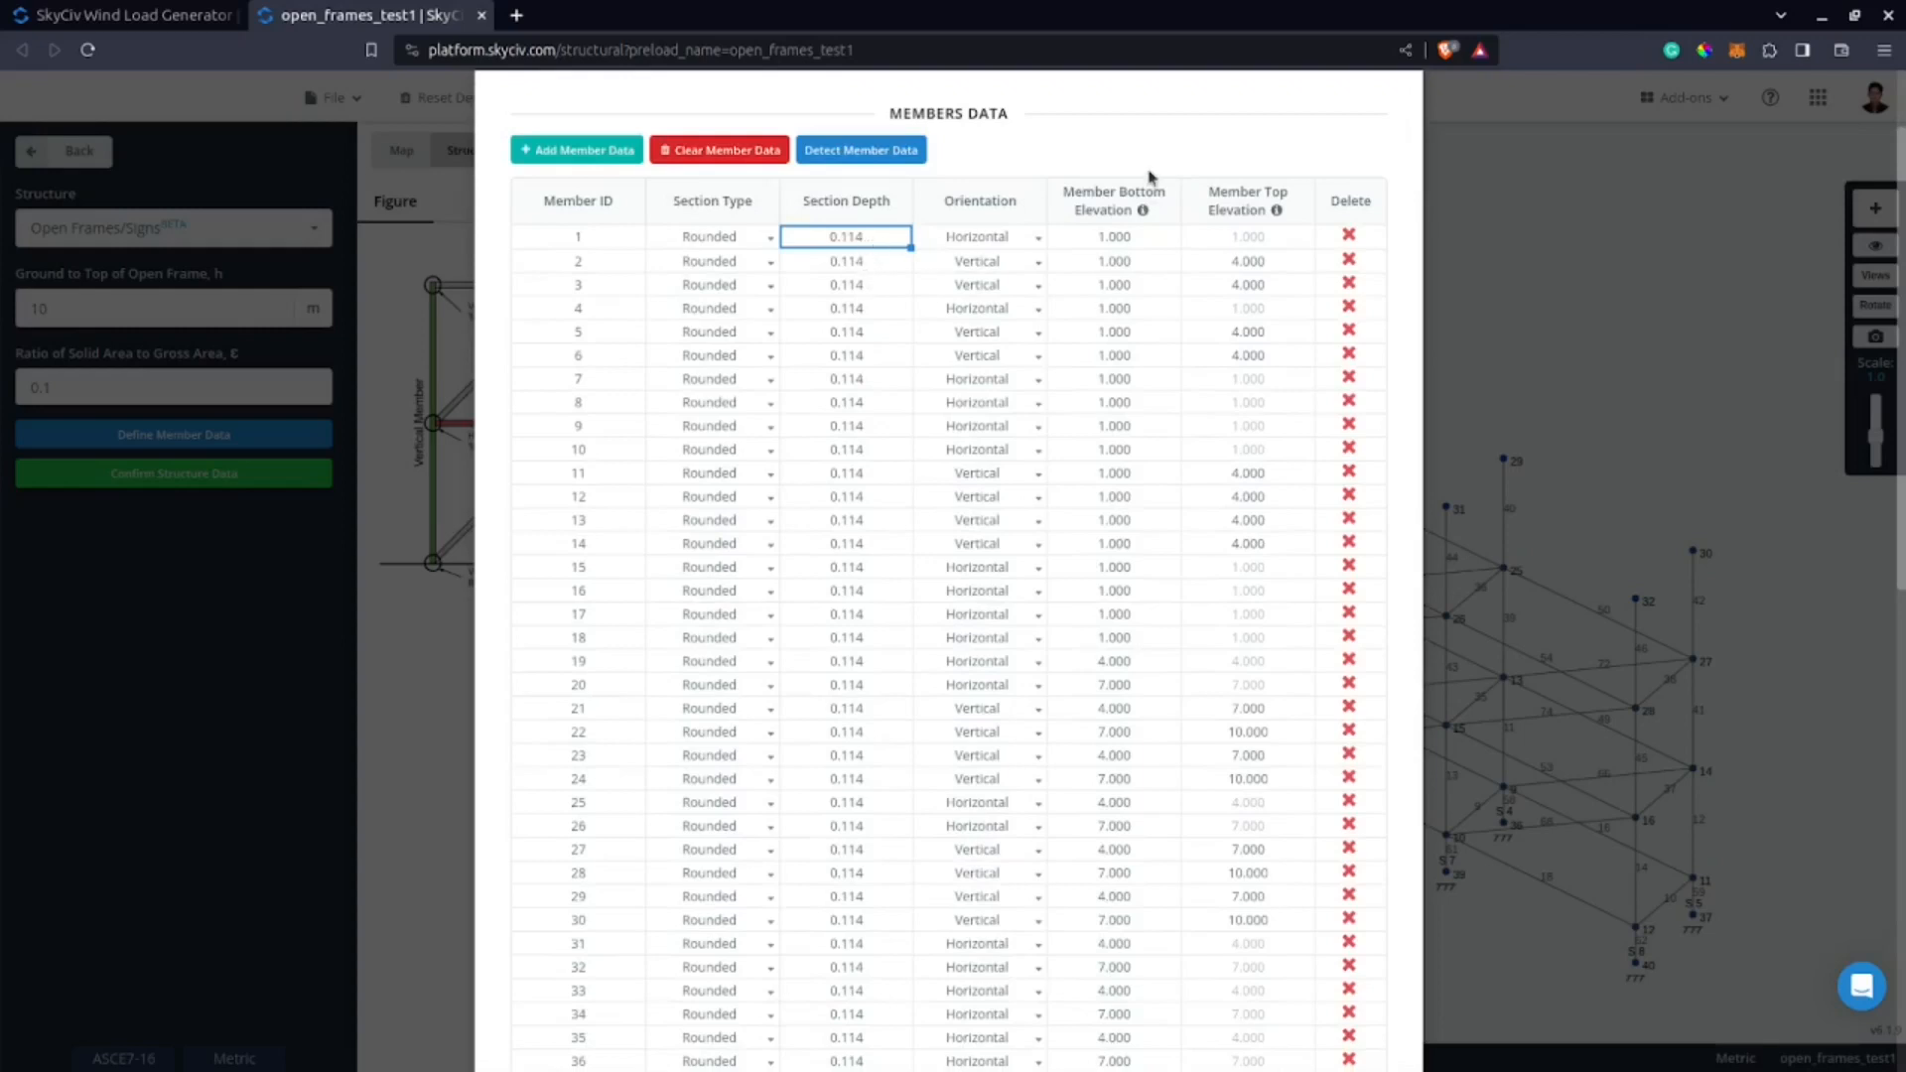
{"action": "scroll", "coordinate": [1334, 130], "scroll_direction": "up", "scroll_amount": 2}
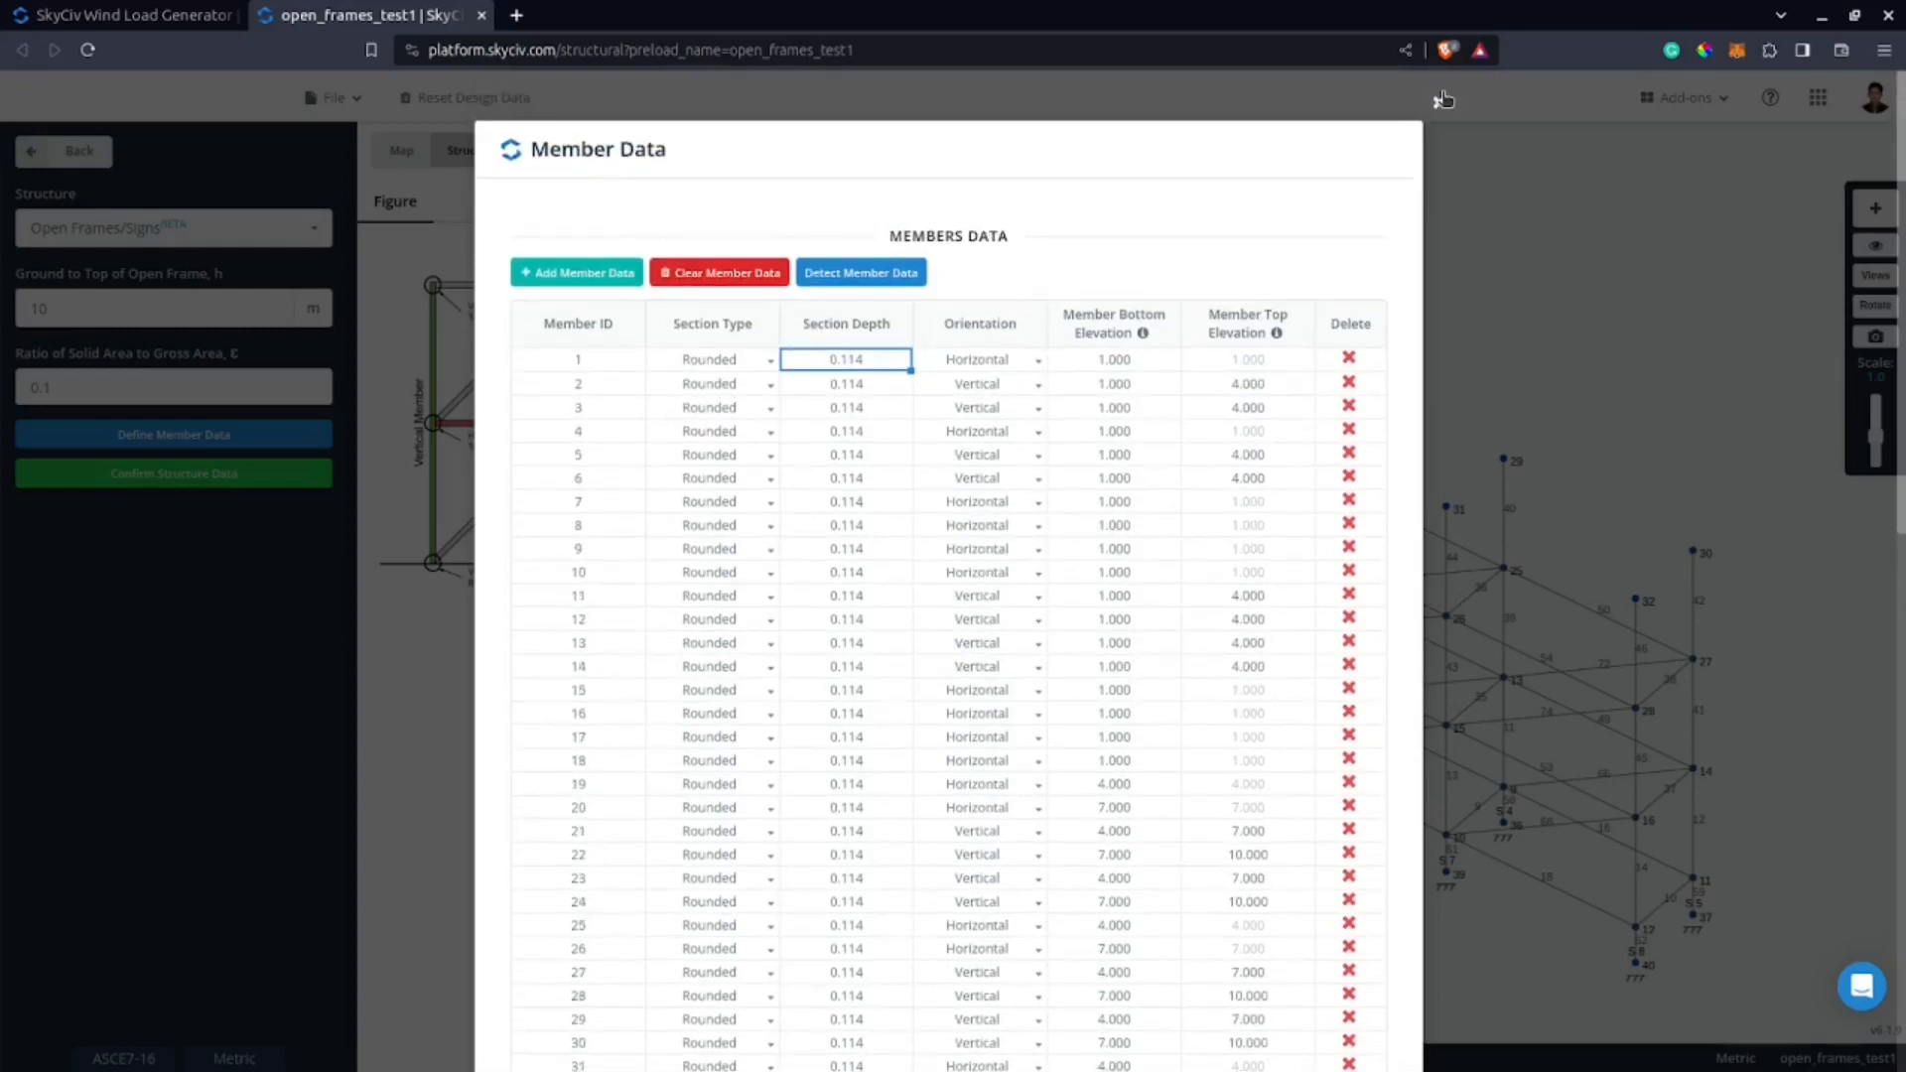
{"action": "scroll", "coordinate": [1419, 596], "scroll_direction": "down", "scroll_amount": 19}
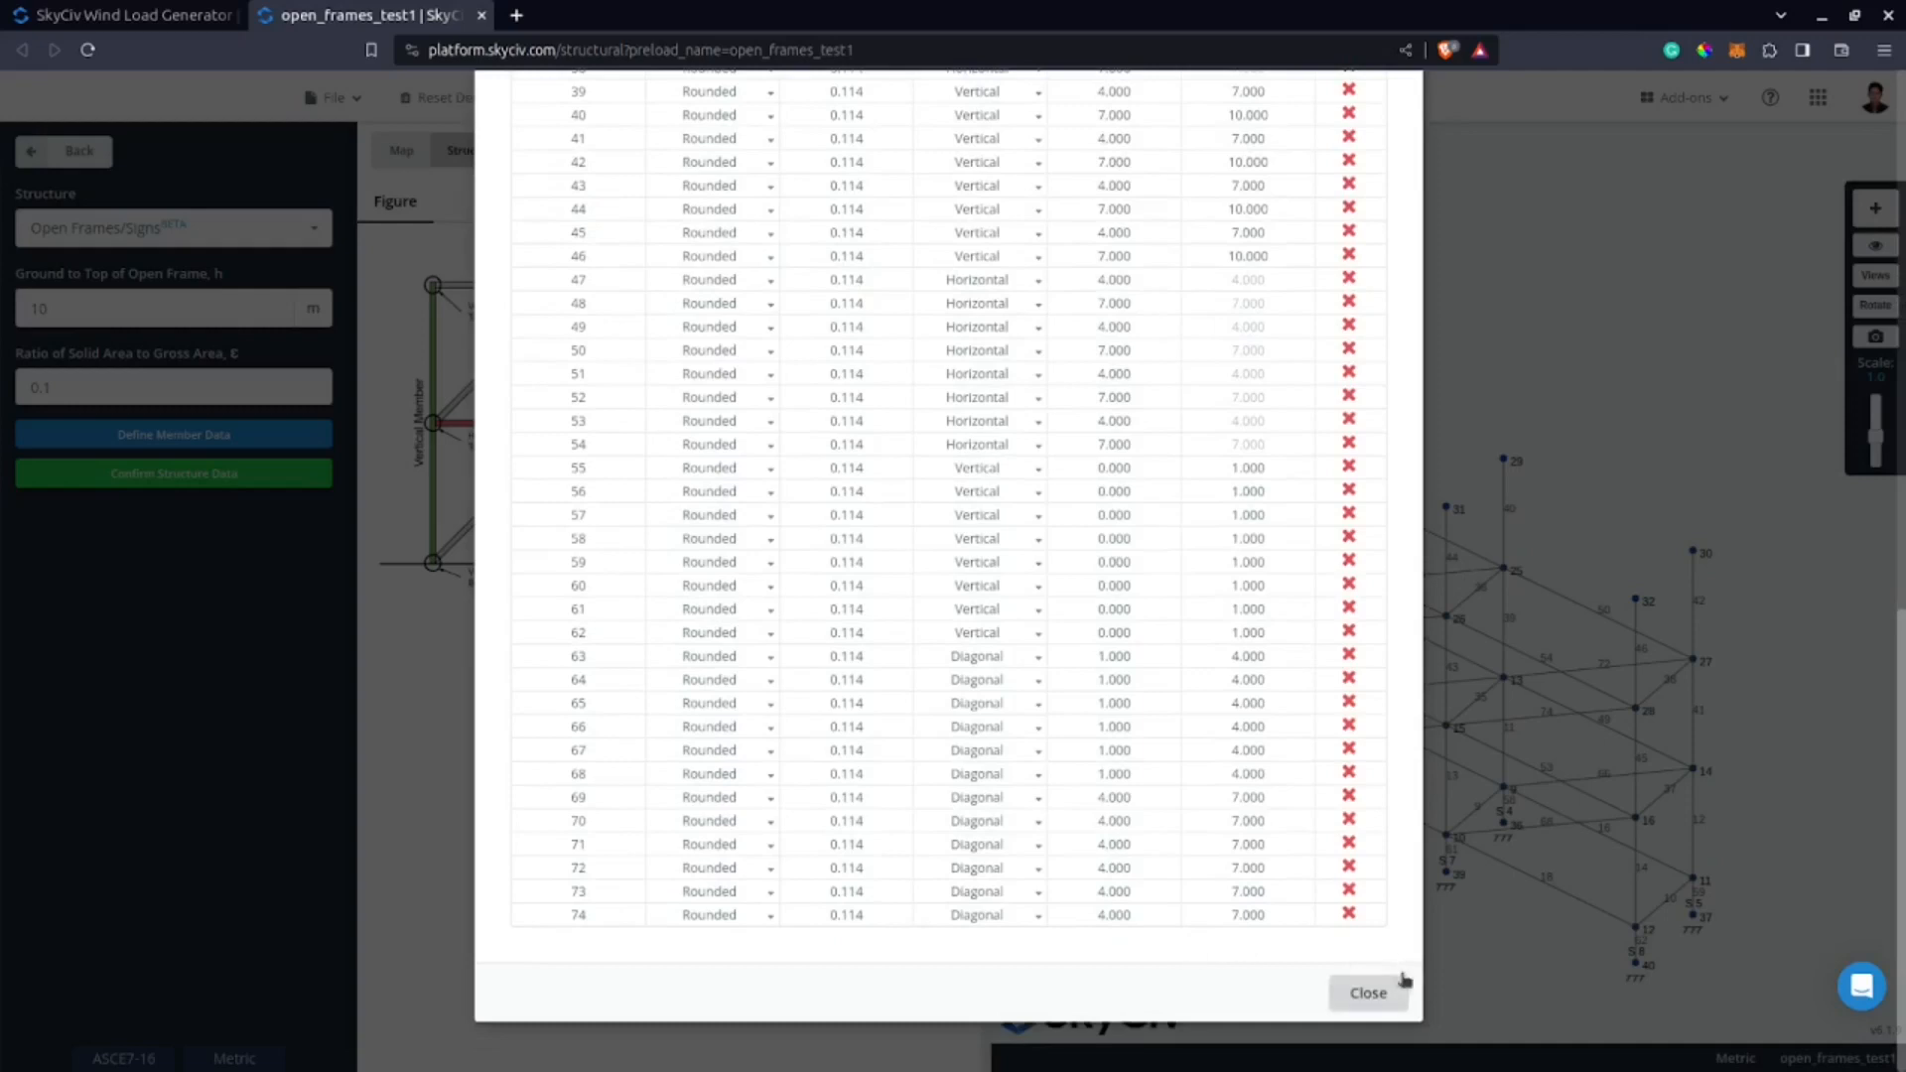
{"action": "left_click", "coordinate": [1369, 993]}
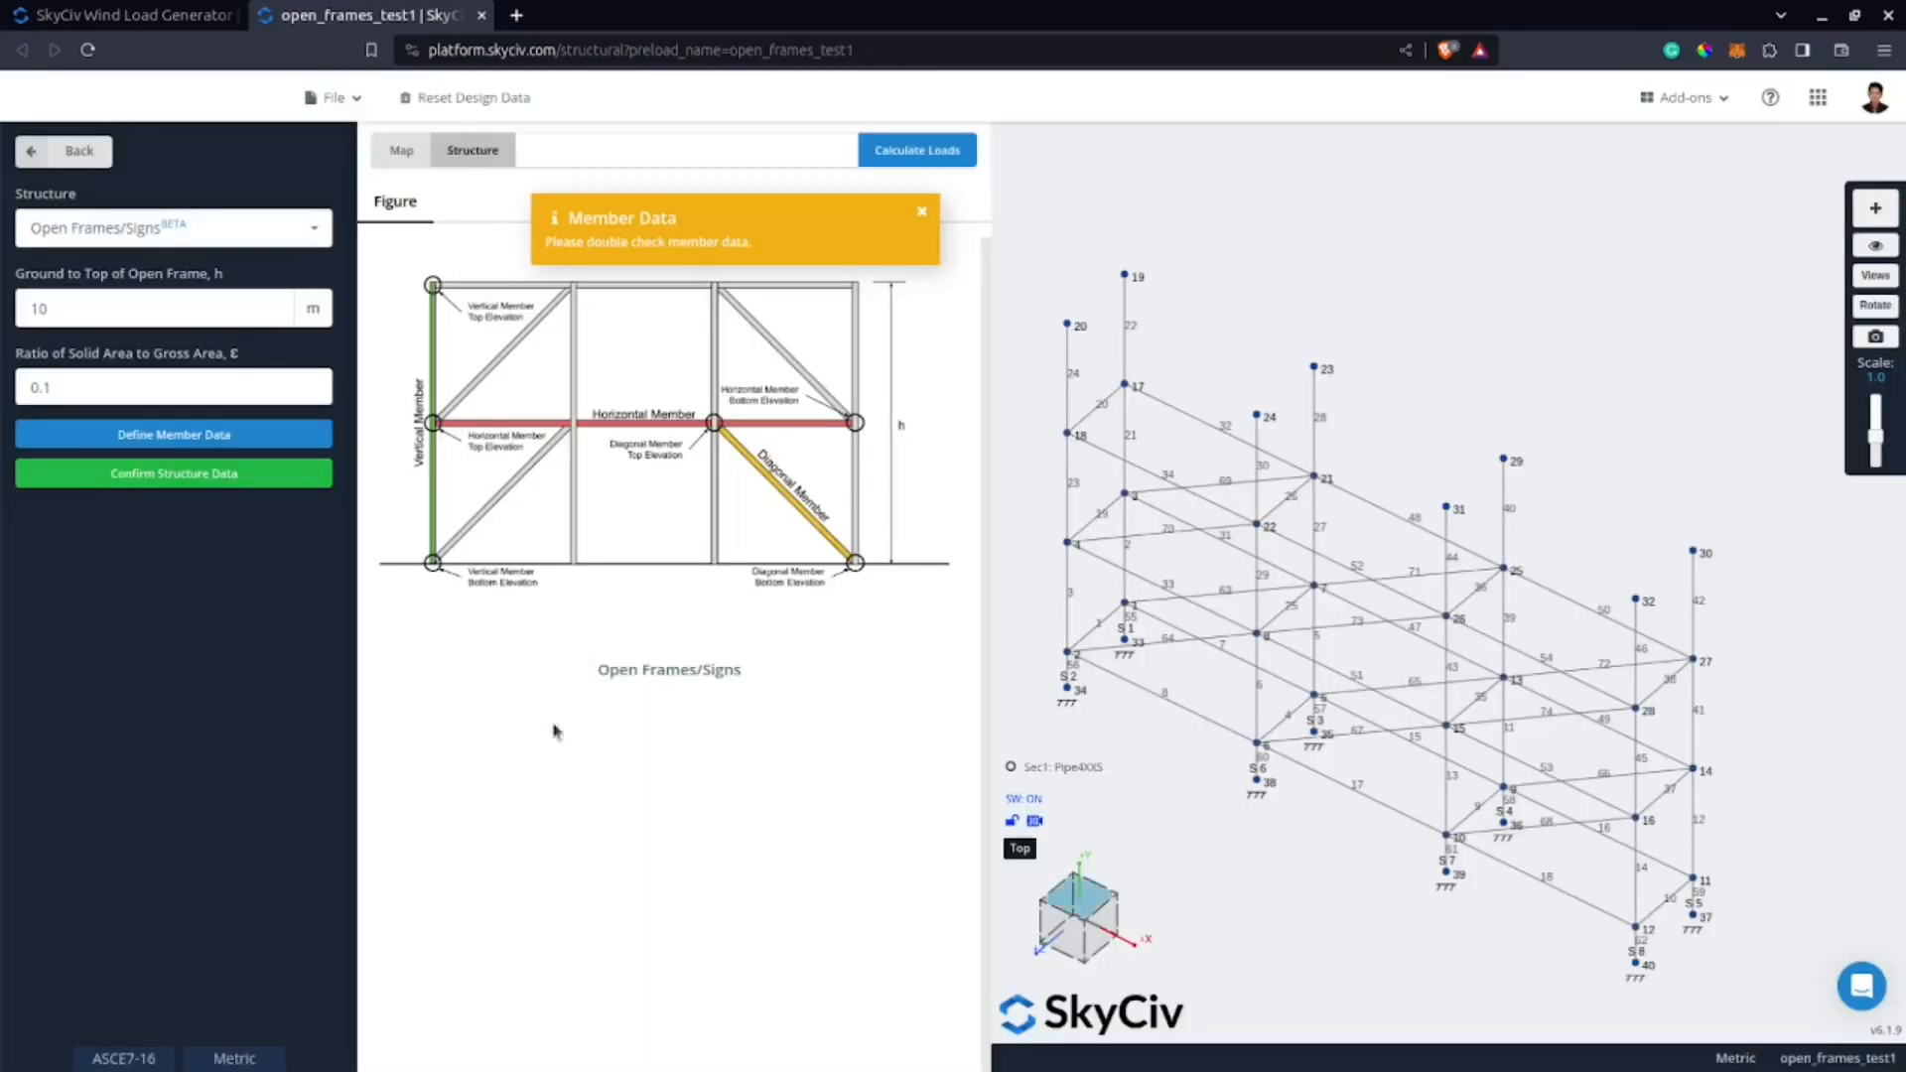
{"action": "left_click", "coordinate": [246, 476]}
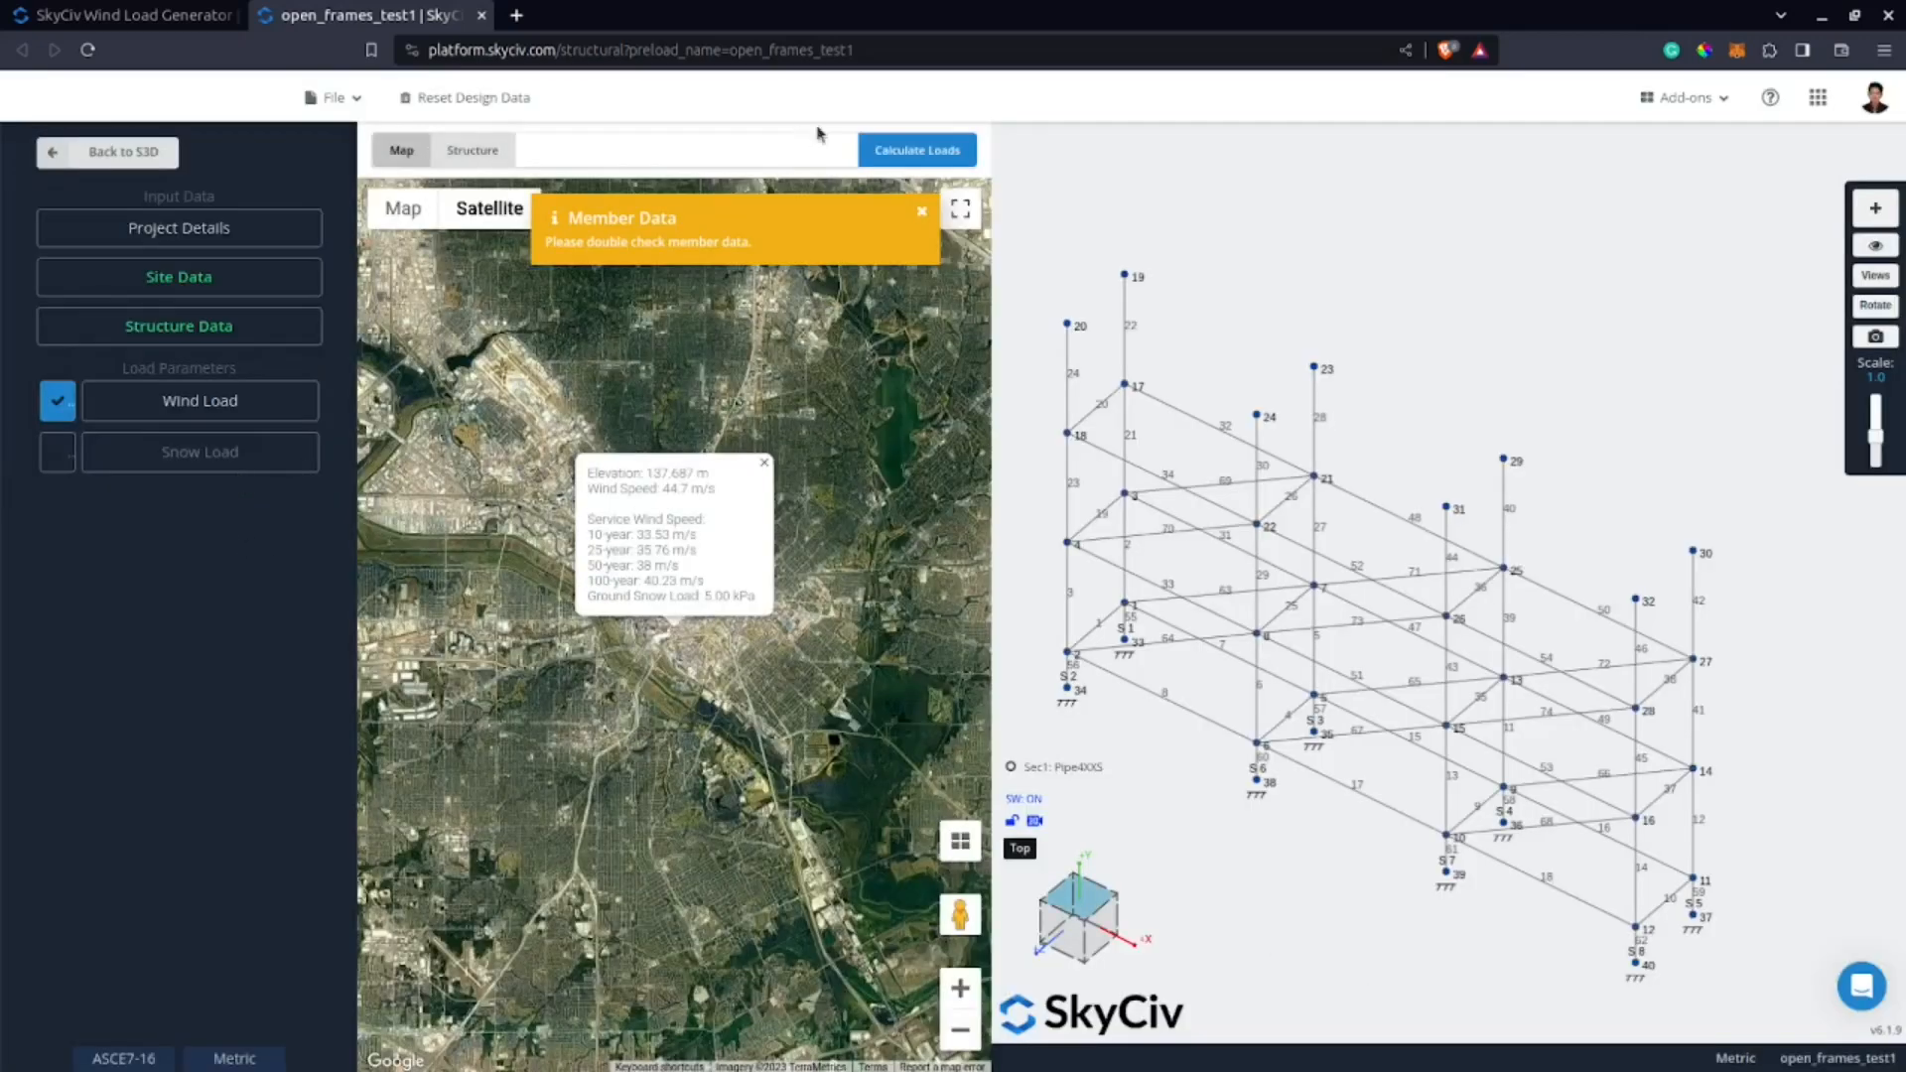
{"action": "left_click", "coordinate": [921, 211]}
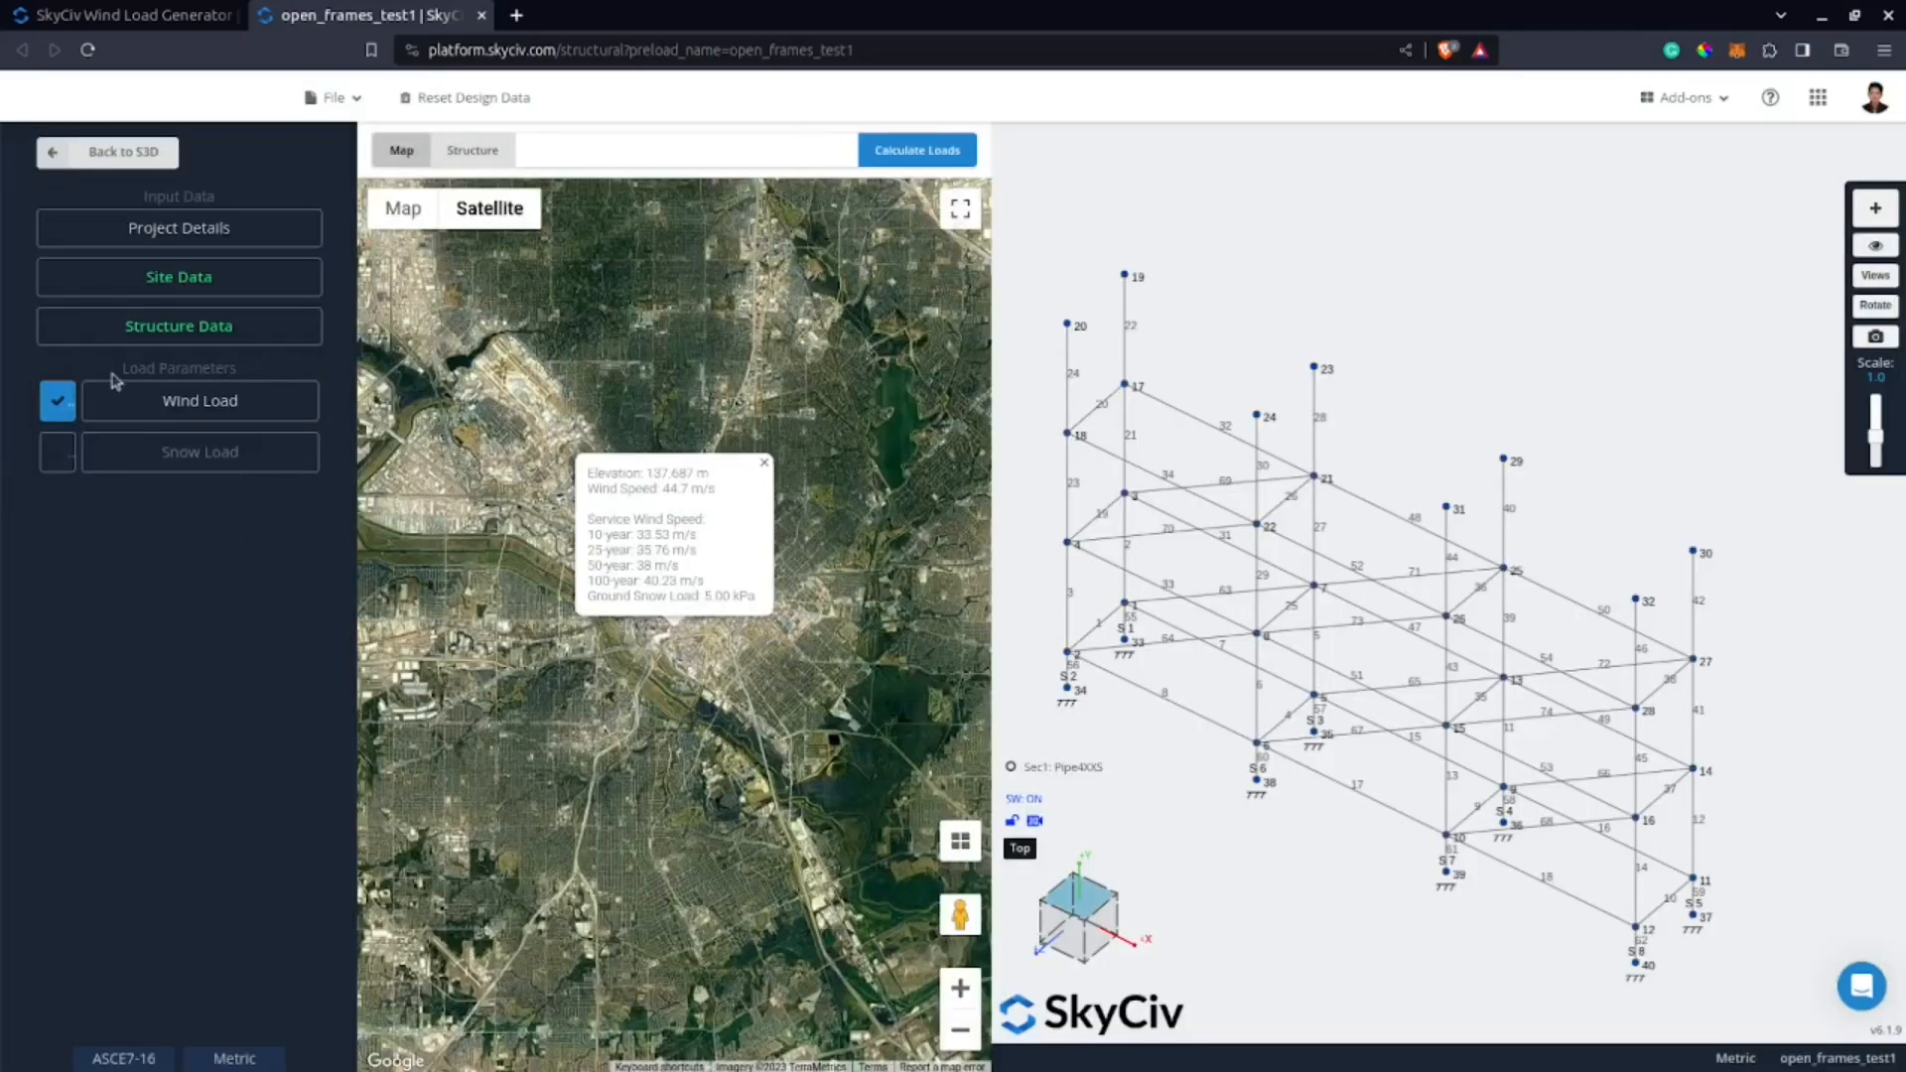
Open the wind load parameters and set exposure category B, wind source direction N and structure type ASCE 7-16 - Open Frames/Signs.
{"action": "left_click", "coordinate": [148, 419]}
{"action": "left_click", "coordinate": [183, 322]}
{"action": "left_click", "coordinate": [179, 362]}
{"action": "left_click", "coordinate": [178, 402]}
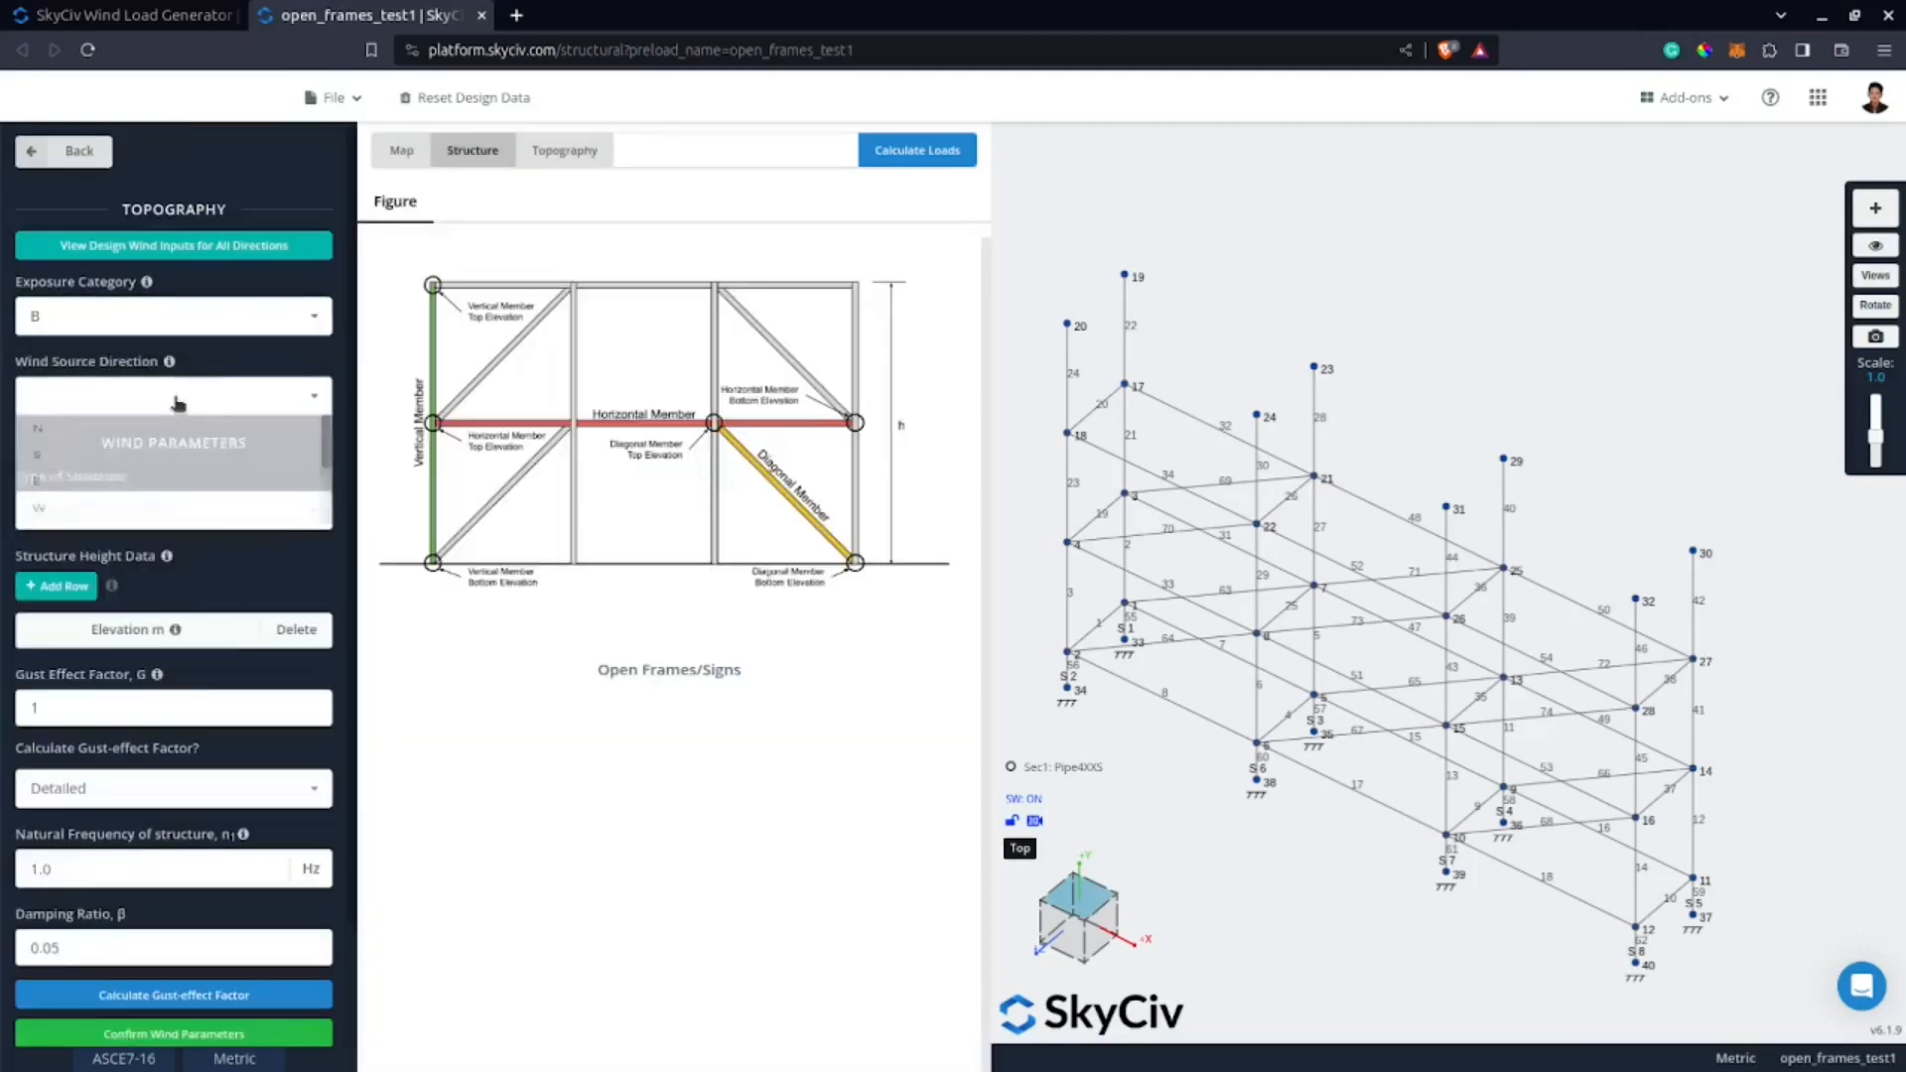
{"action": "left_click", "coordinate": [182, 433]}
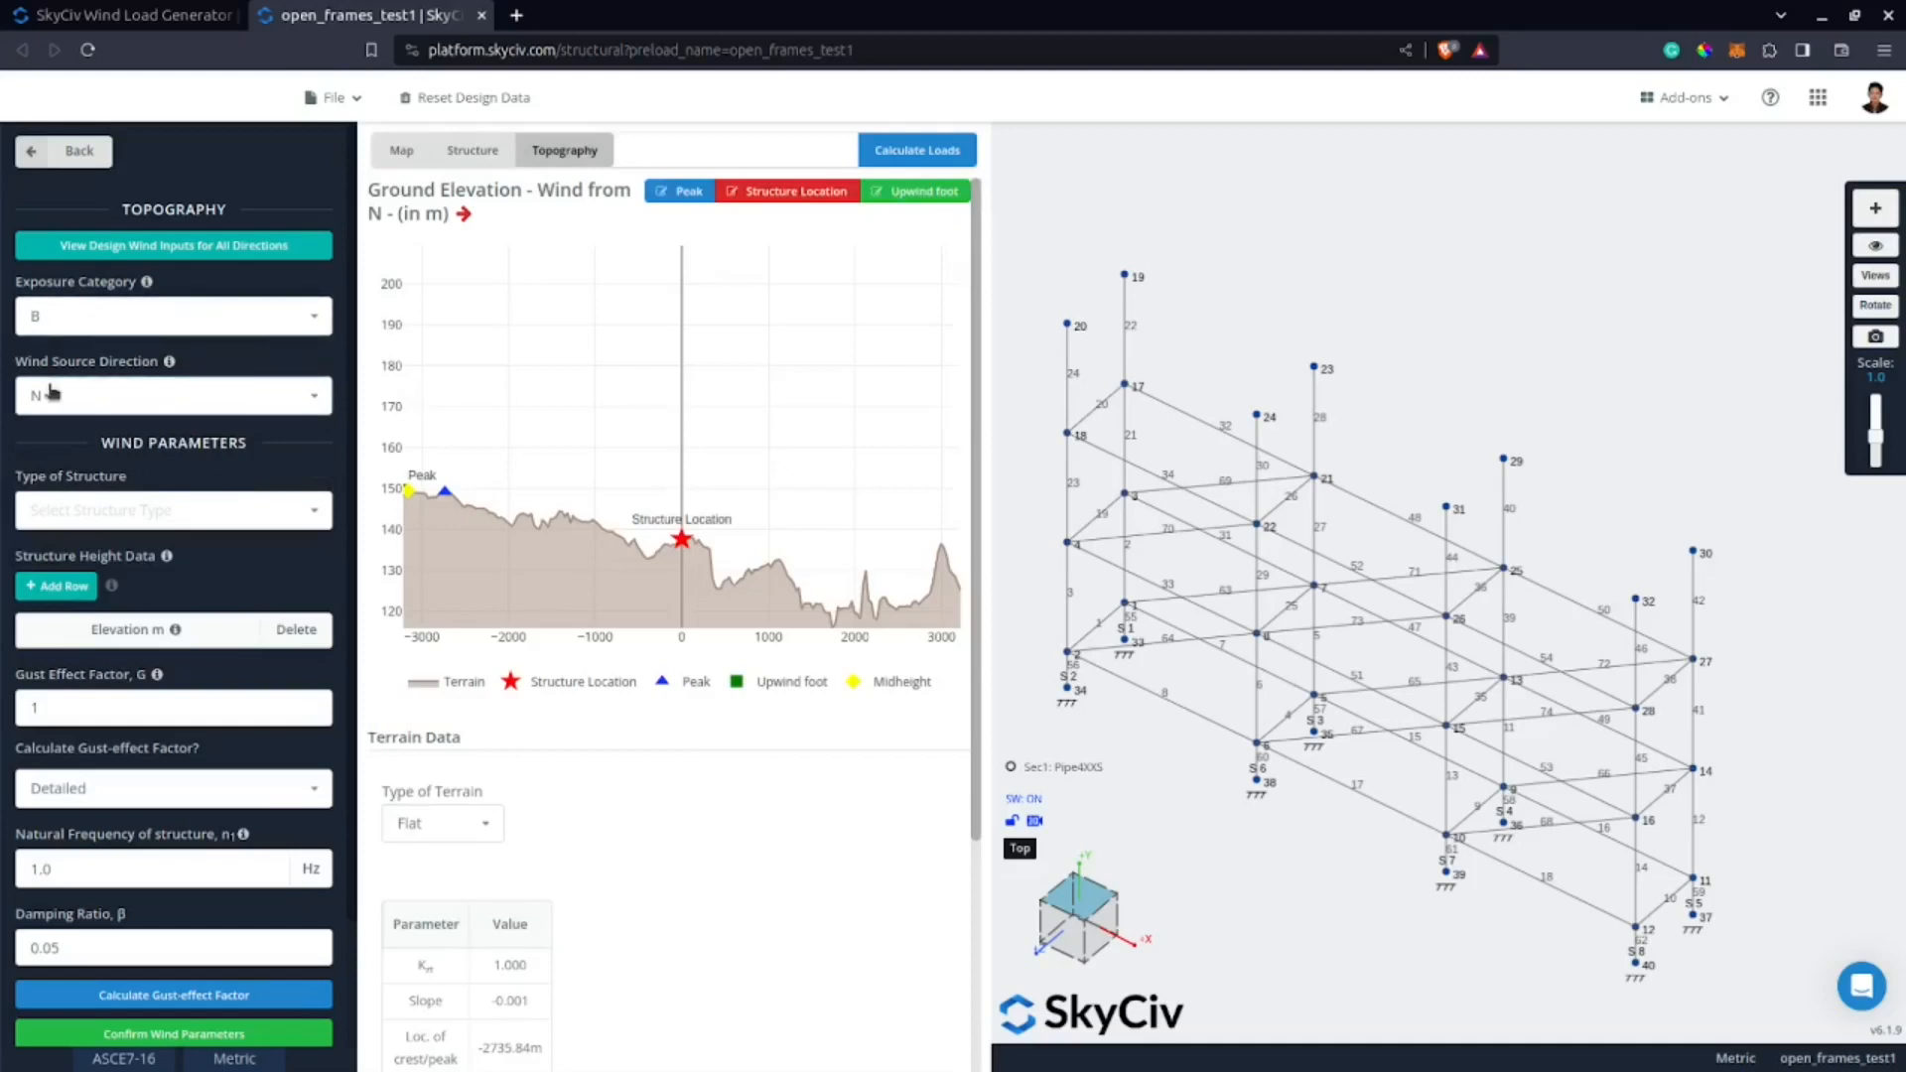
{"action": "left_click", "coordinate": [151, 509]}
{"action": "left_click", "coordinate": [159, 542]}
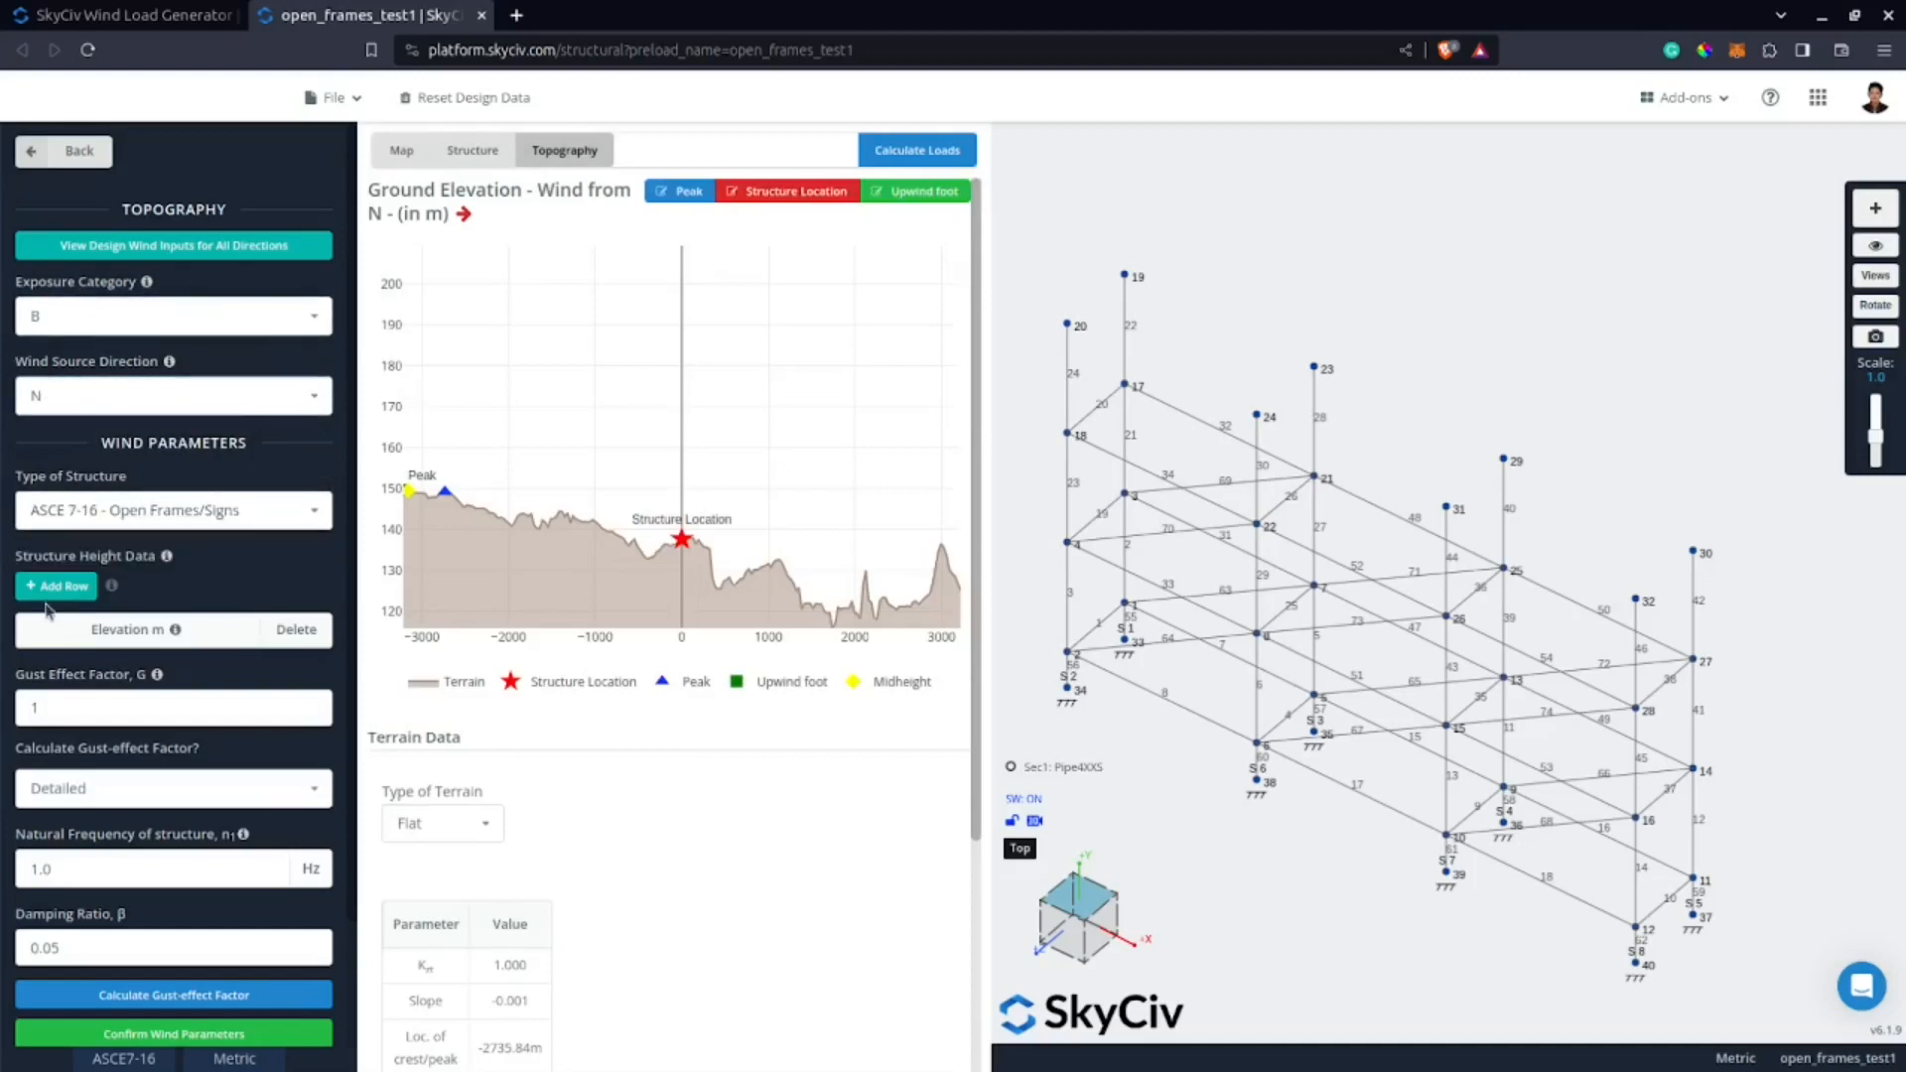
Add four rows to the structure height data with elevations of 1, 4, 7 and 10 m.
{"action": "right_click_drag", "start_coordinate": [1379, 825], "coordinate": [1800, 765]}
{"action": "right_click_drag", "start_coordinate": [1313, 658], "coordinate": [1001, 739]}
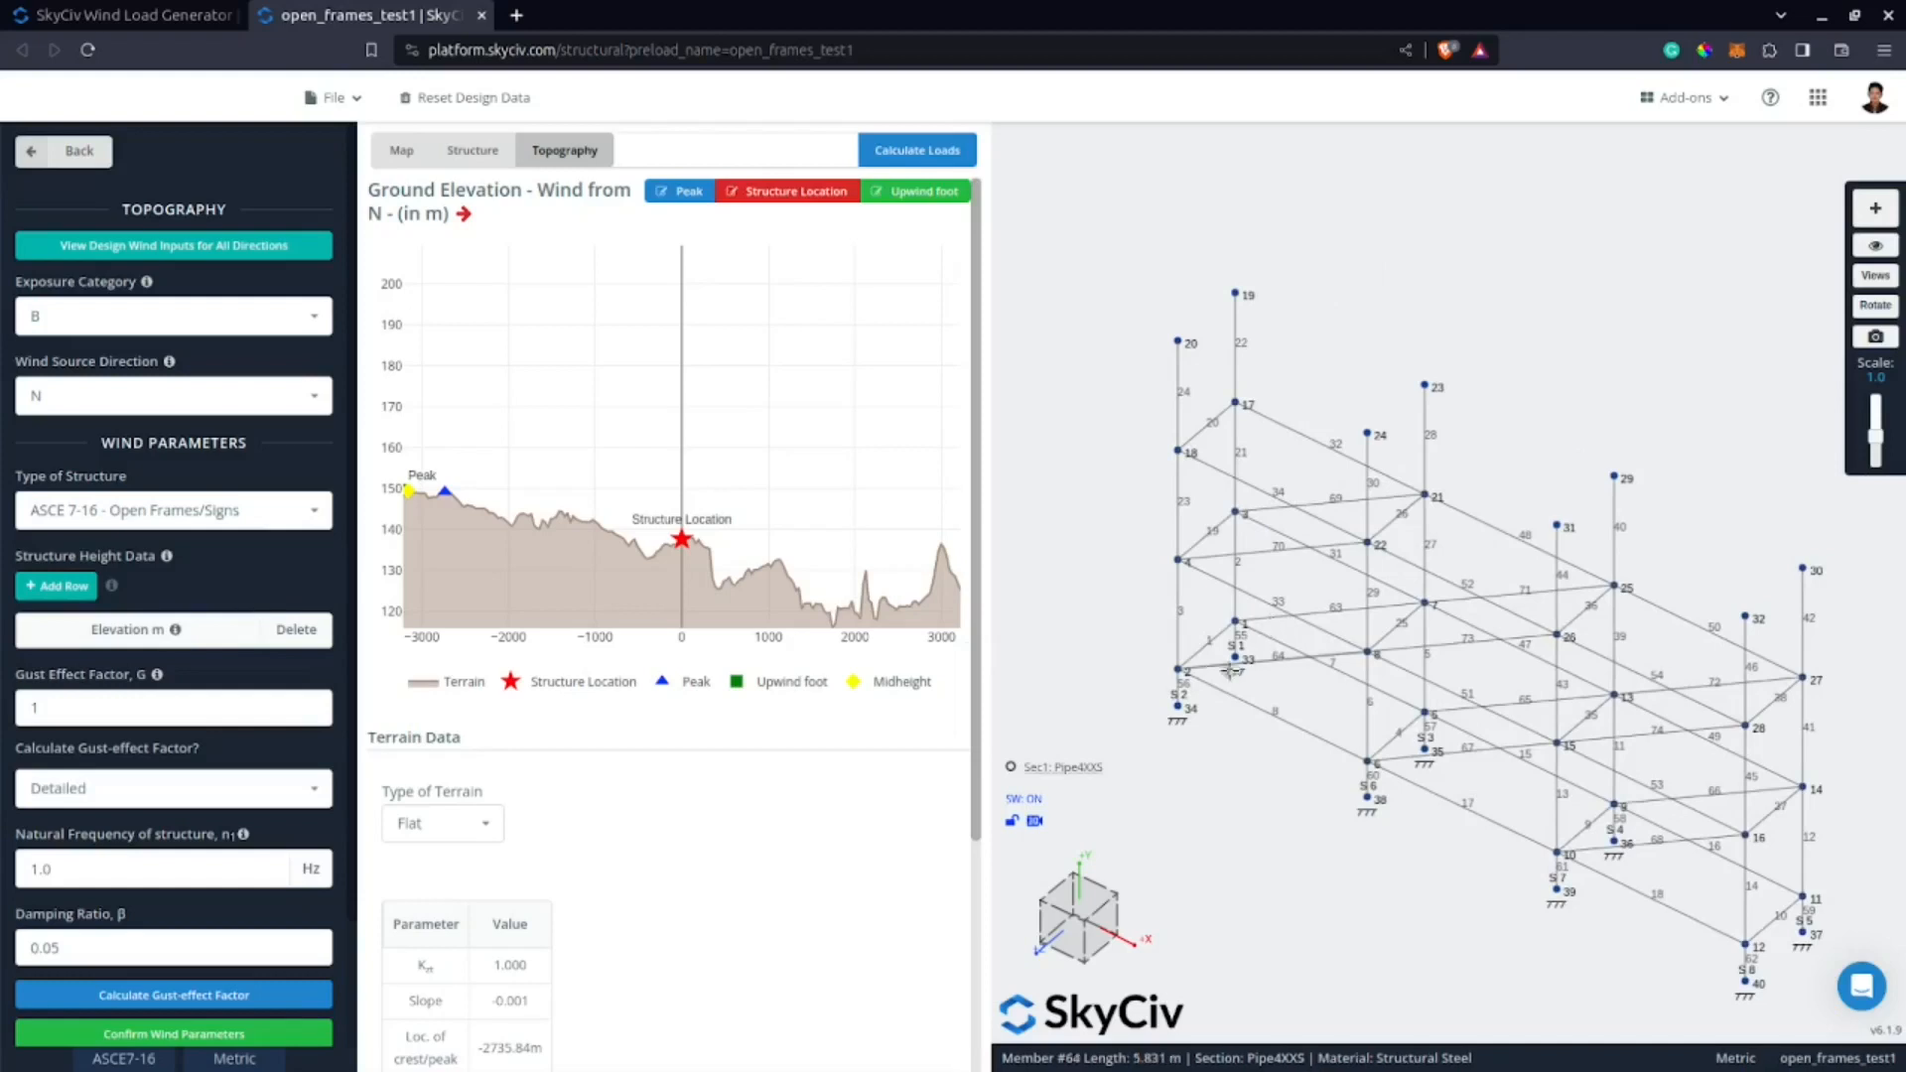
{"action": "scroll", "coordinate": [1231, 672], "scroll_direction": "up", "scroll_amount": 3}
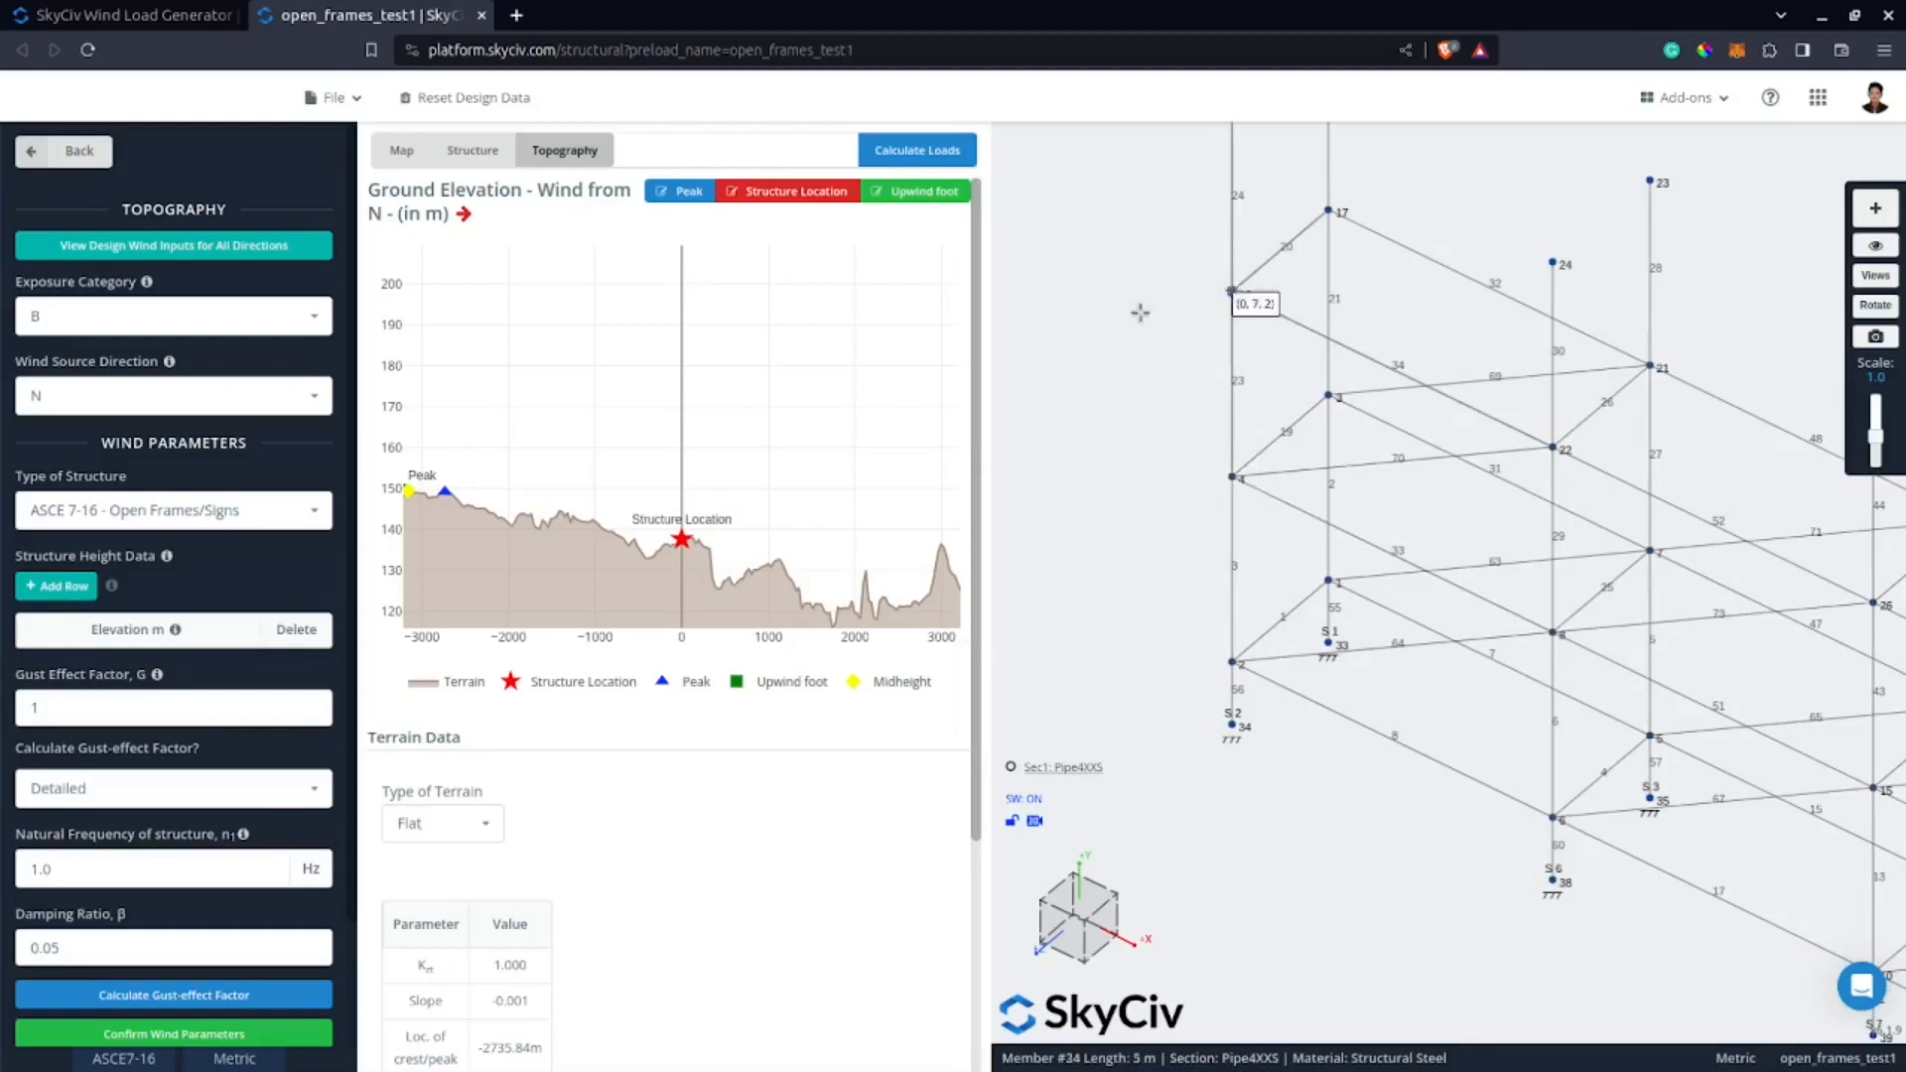
{"action": "right_click_drag", "start_coordinate": [1236, 298], "coordinate": [1234, 536]}
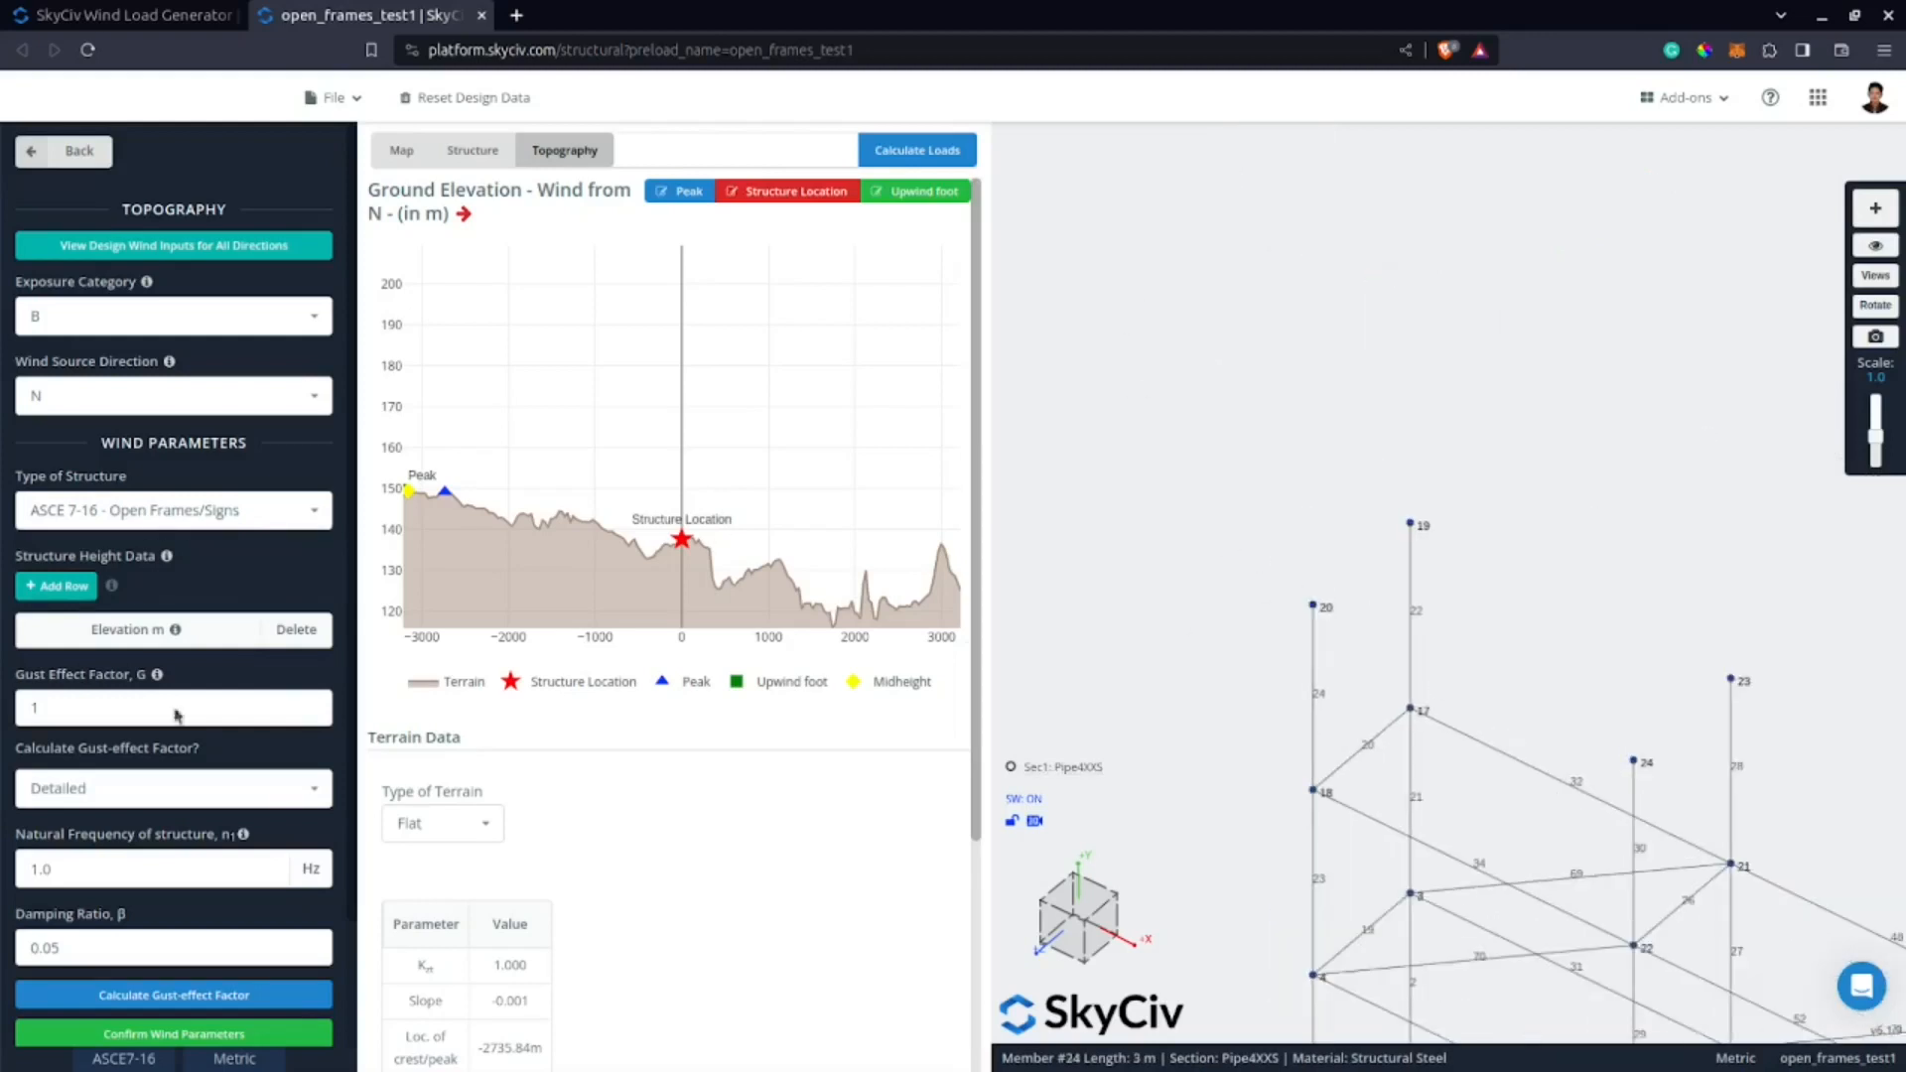
{"action": "left_click", "coordinate": [96, 586]}
{"action": "triple_click", "coordinate": [95, 587]}
{"action": "left_click", "coordinate": [132, 673]}
{"action": "key", "text": "Up"}
{"action": "type", "text": "1"}
{"action": "key", "text": "Return"}
{"action": "type", "text": "4"}
{"action": "key", "text": "Return"}
{"action": "type", "text": "7"}
{"action": "key", "text": "Return"}
{"action": "type", "text": "10"}
{"action": "key", "text": "Return"}
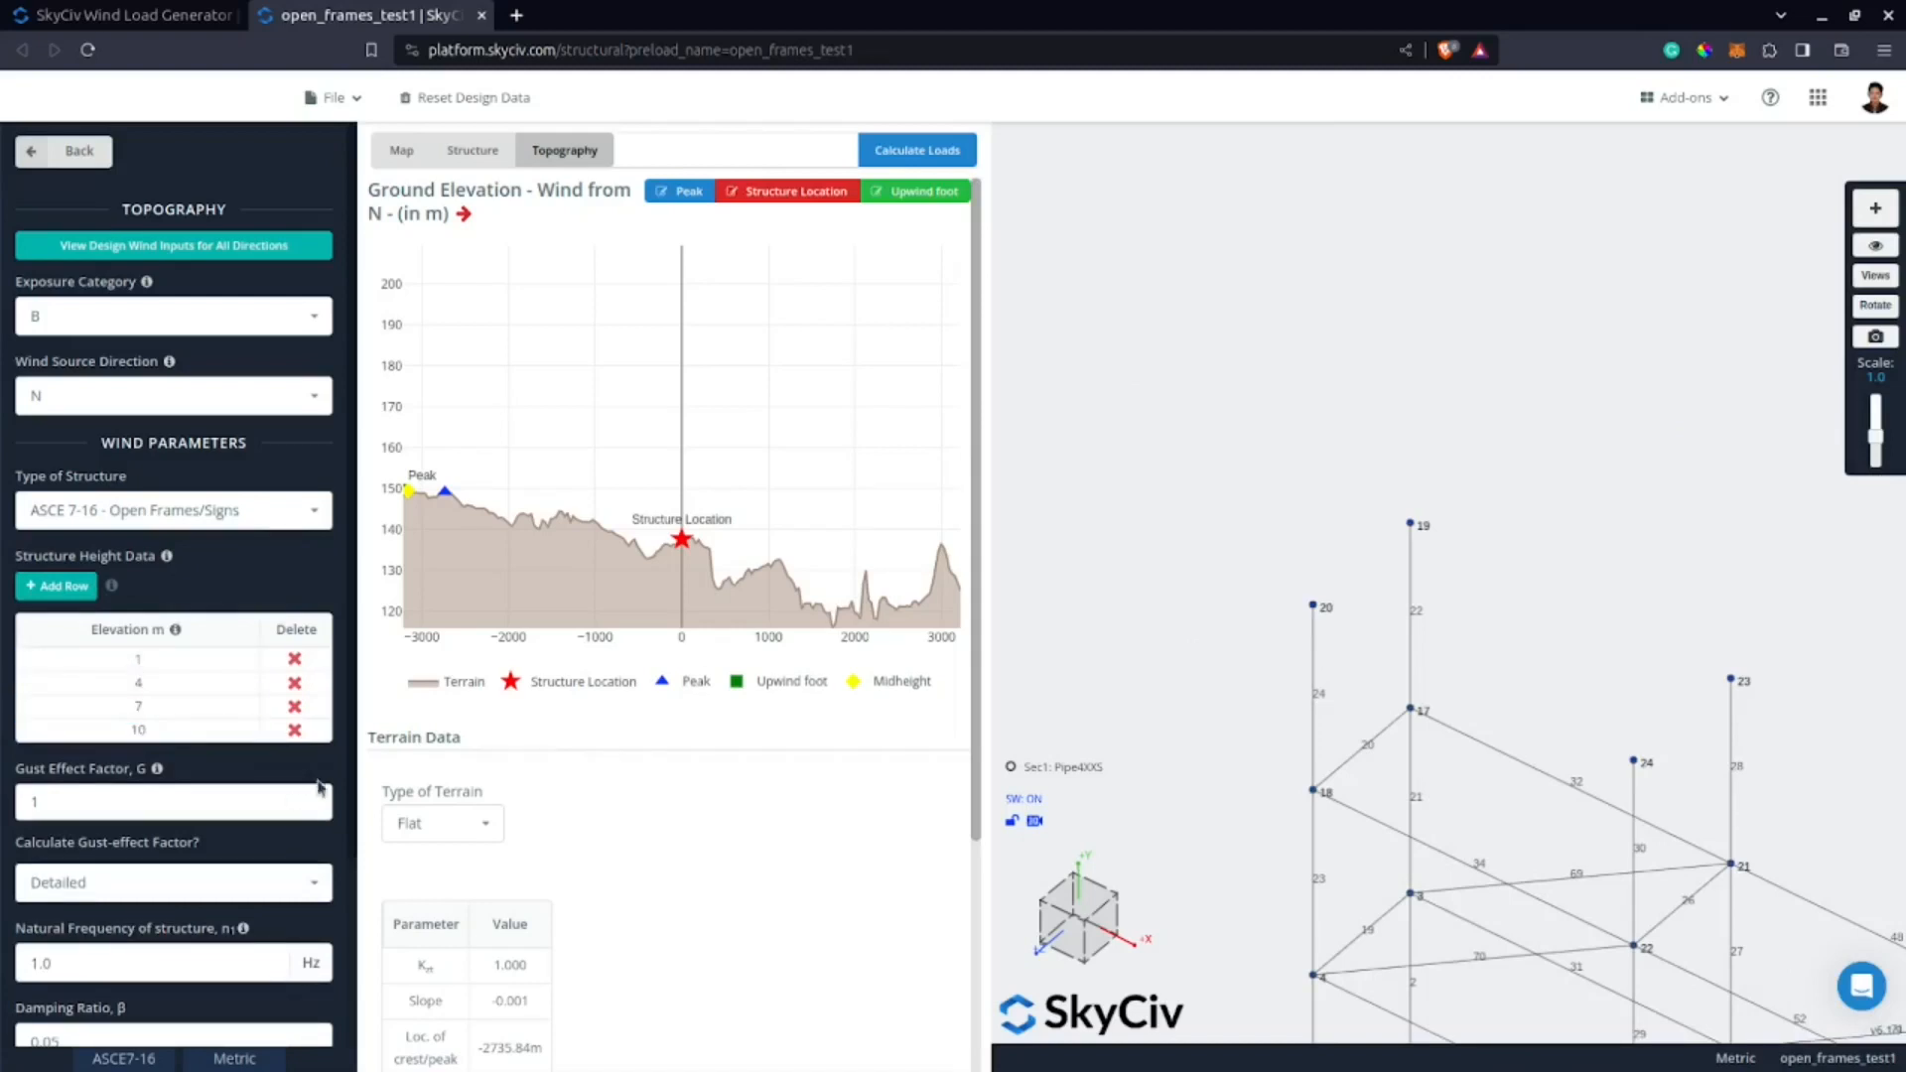
Set the structure's natural frequency to 2.4 Hz and calculate the detailed gust-effect factor.
{"action": "scroll", "coordinate": [353, 893], "scroll_direction": "down", "scroll_amount": 3}
{"action": "scroll", "coordinate": [1326, 728], "scroll_direction": "down", "scroll_amount": 5}
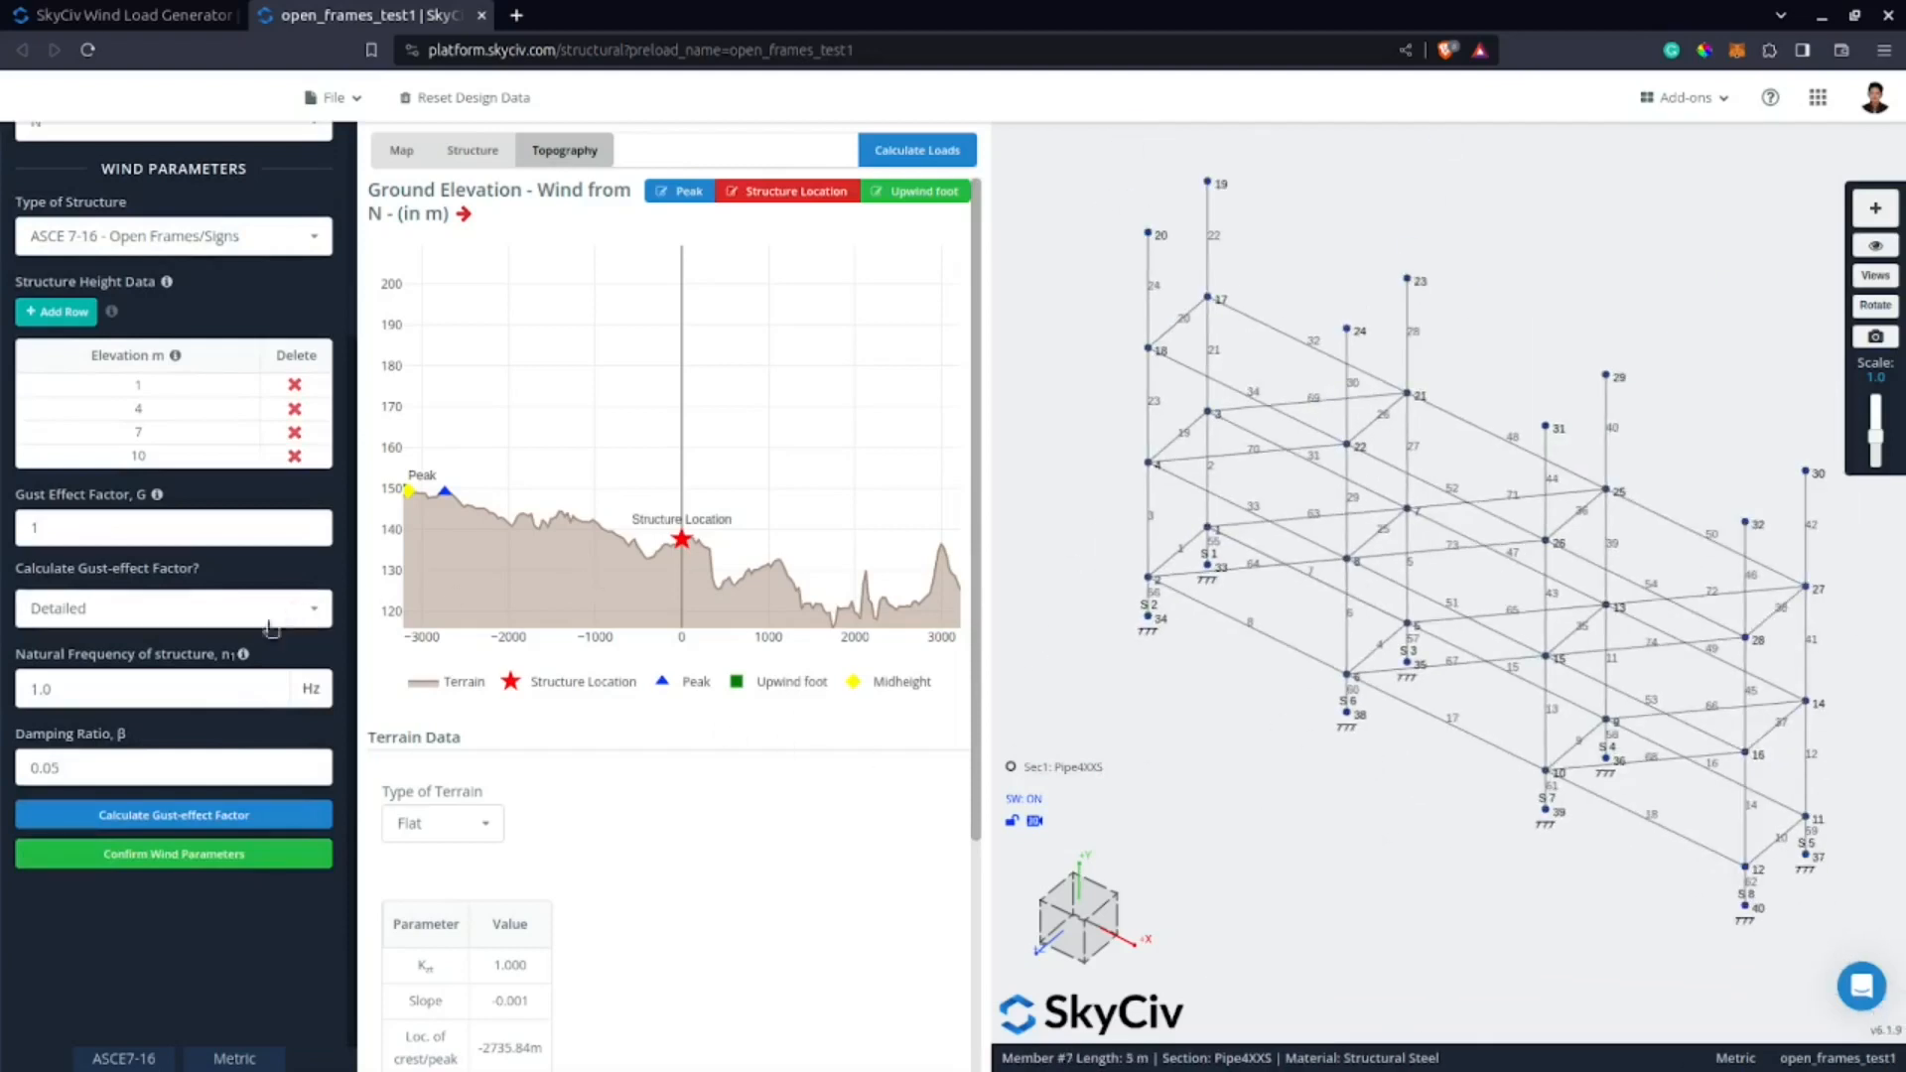
{"action": "double_click", "coordinate": [28, 688]}
{"action": "type", "text": "2.4"}
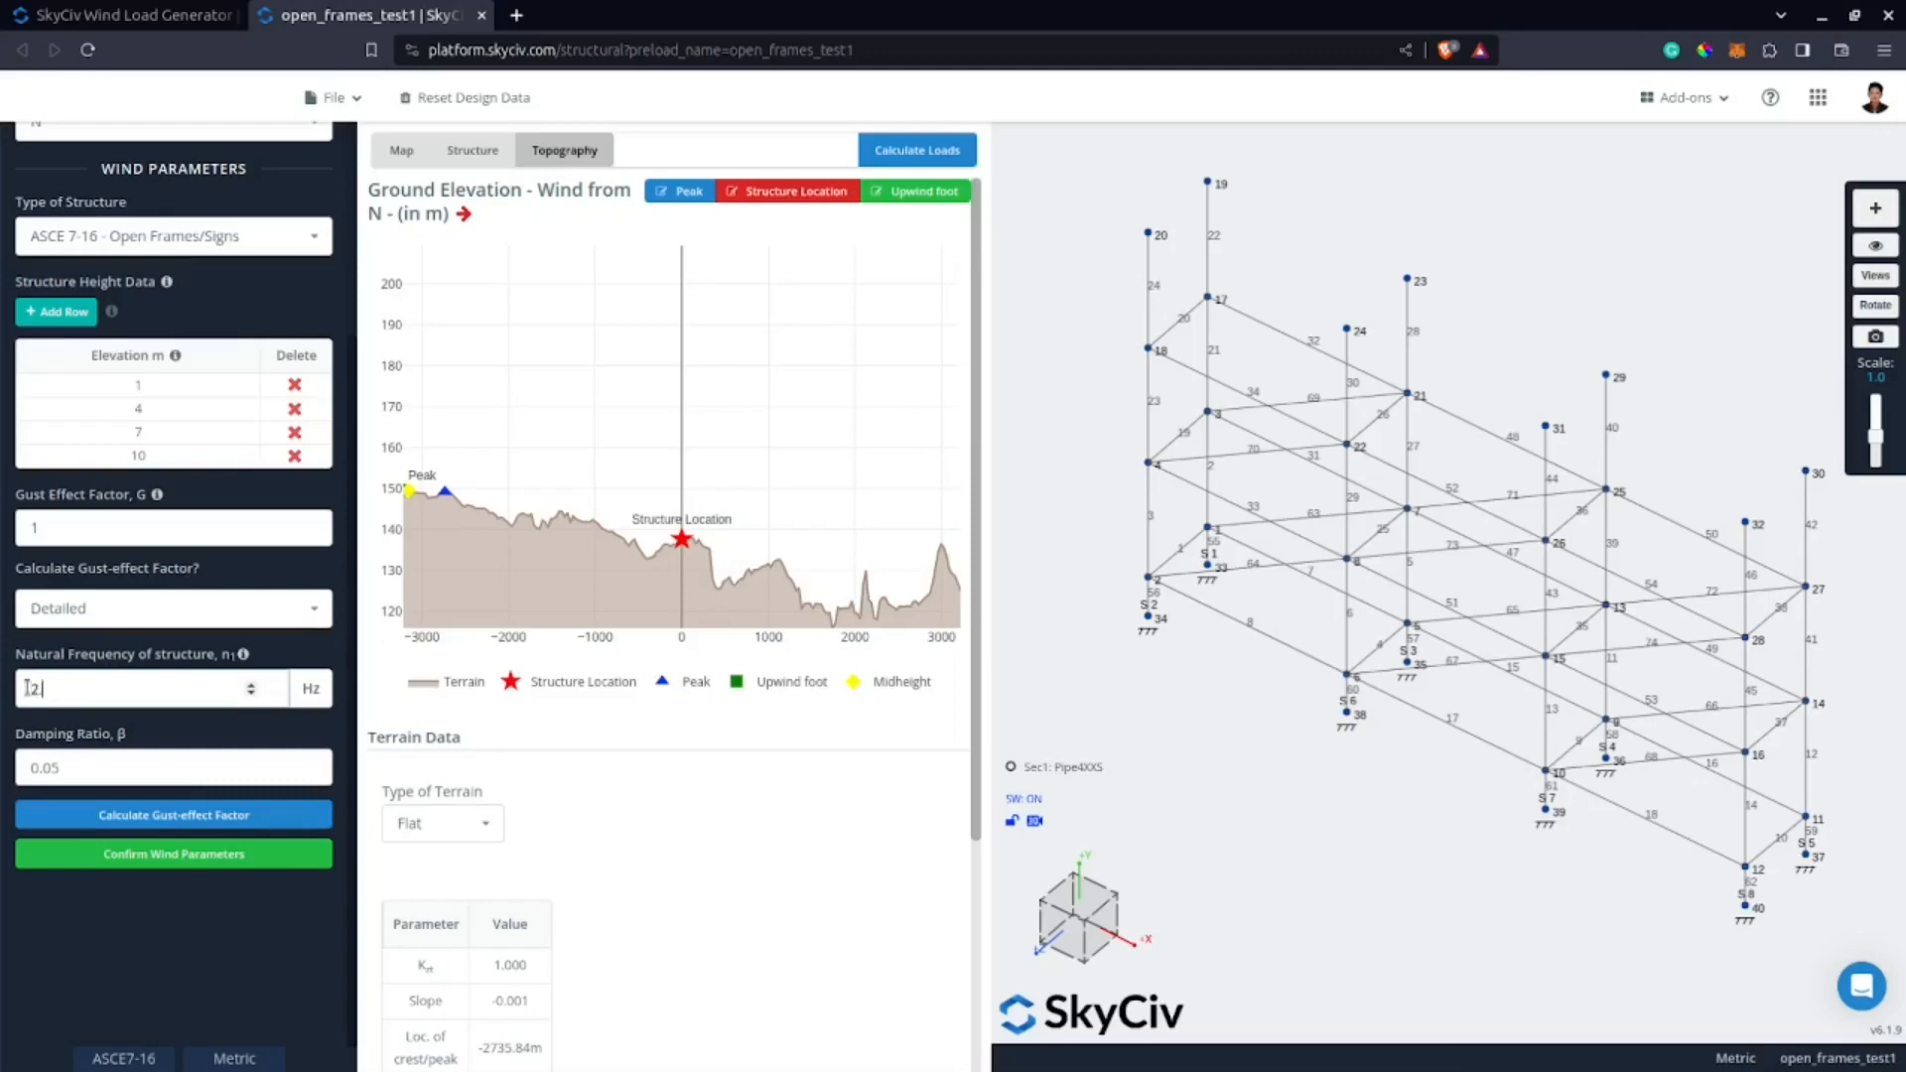
{"action": "left_click", "coordinate": [208, 815]}
{"action": "scroll", "coordinate": [953, 757], "scroll_direction": "down", "scroll_amount": 1}
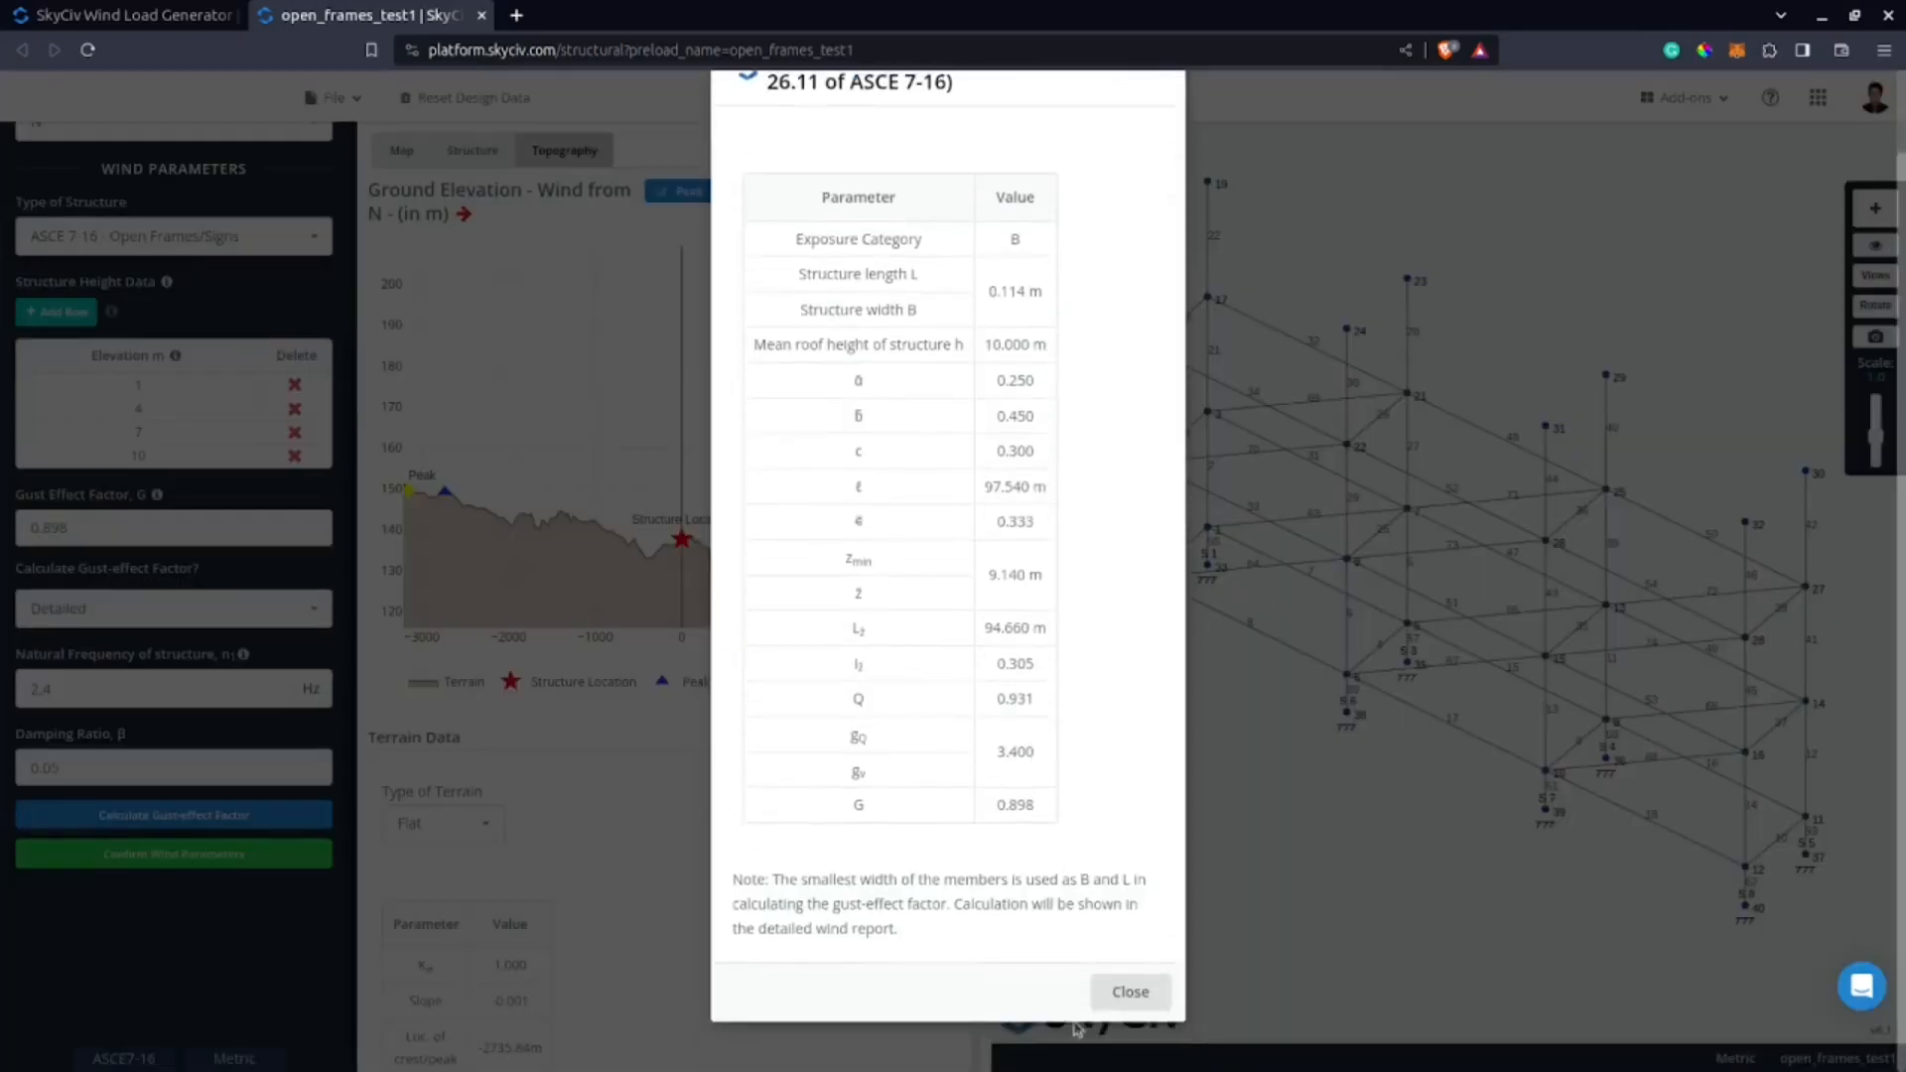
{"action": "left_click", "coordinate": [1151, 997]}
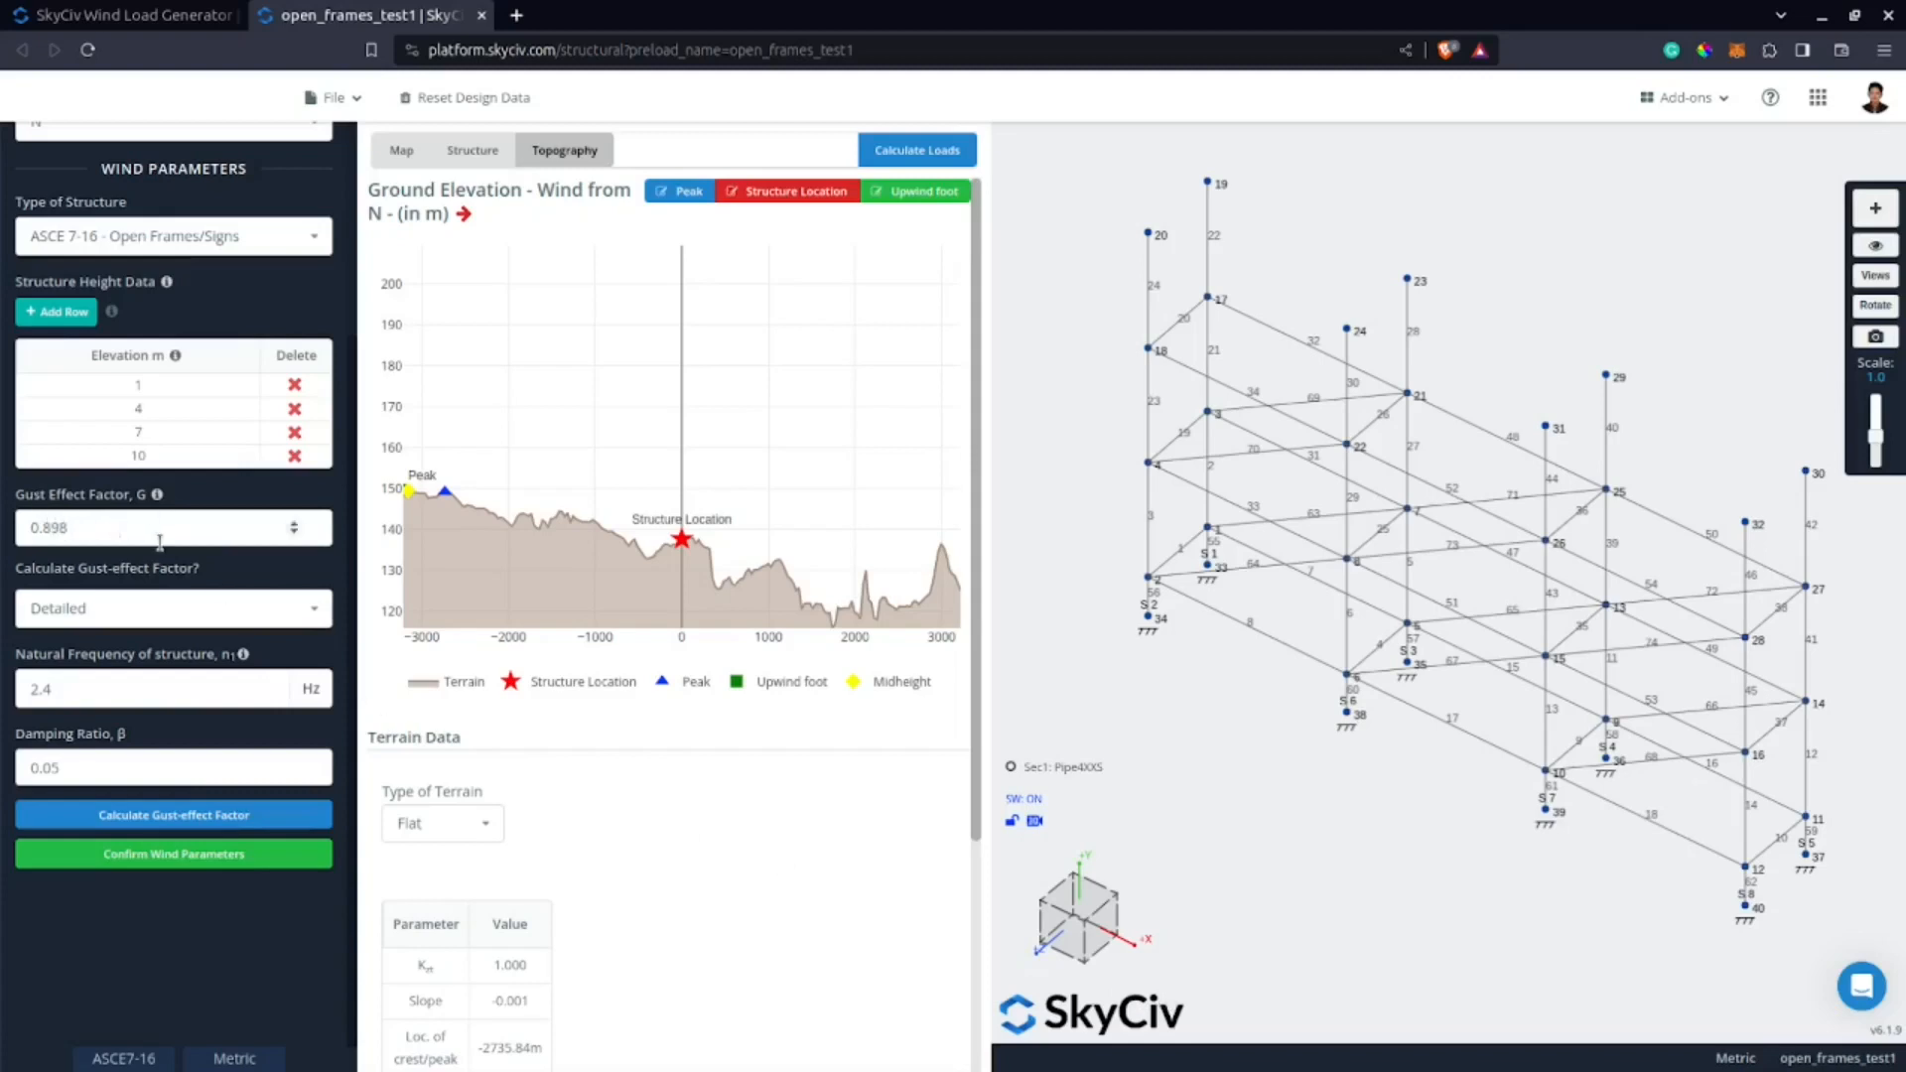
Override the gust effect factor with 1.0 and confirm the wind parameters.
{"action": "left_click", "coordinate": [130, 521]}
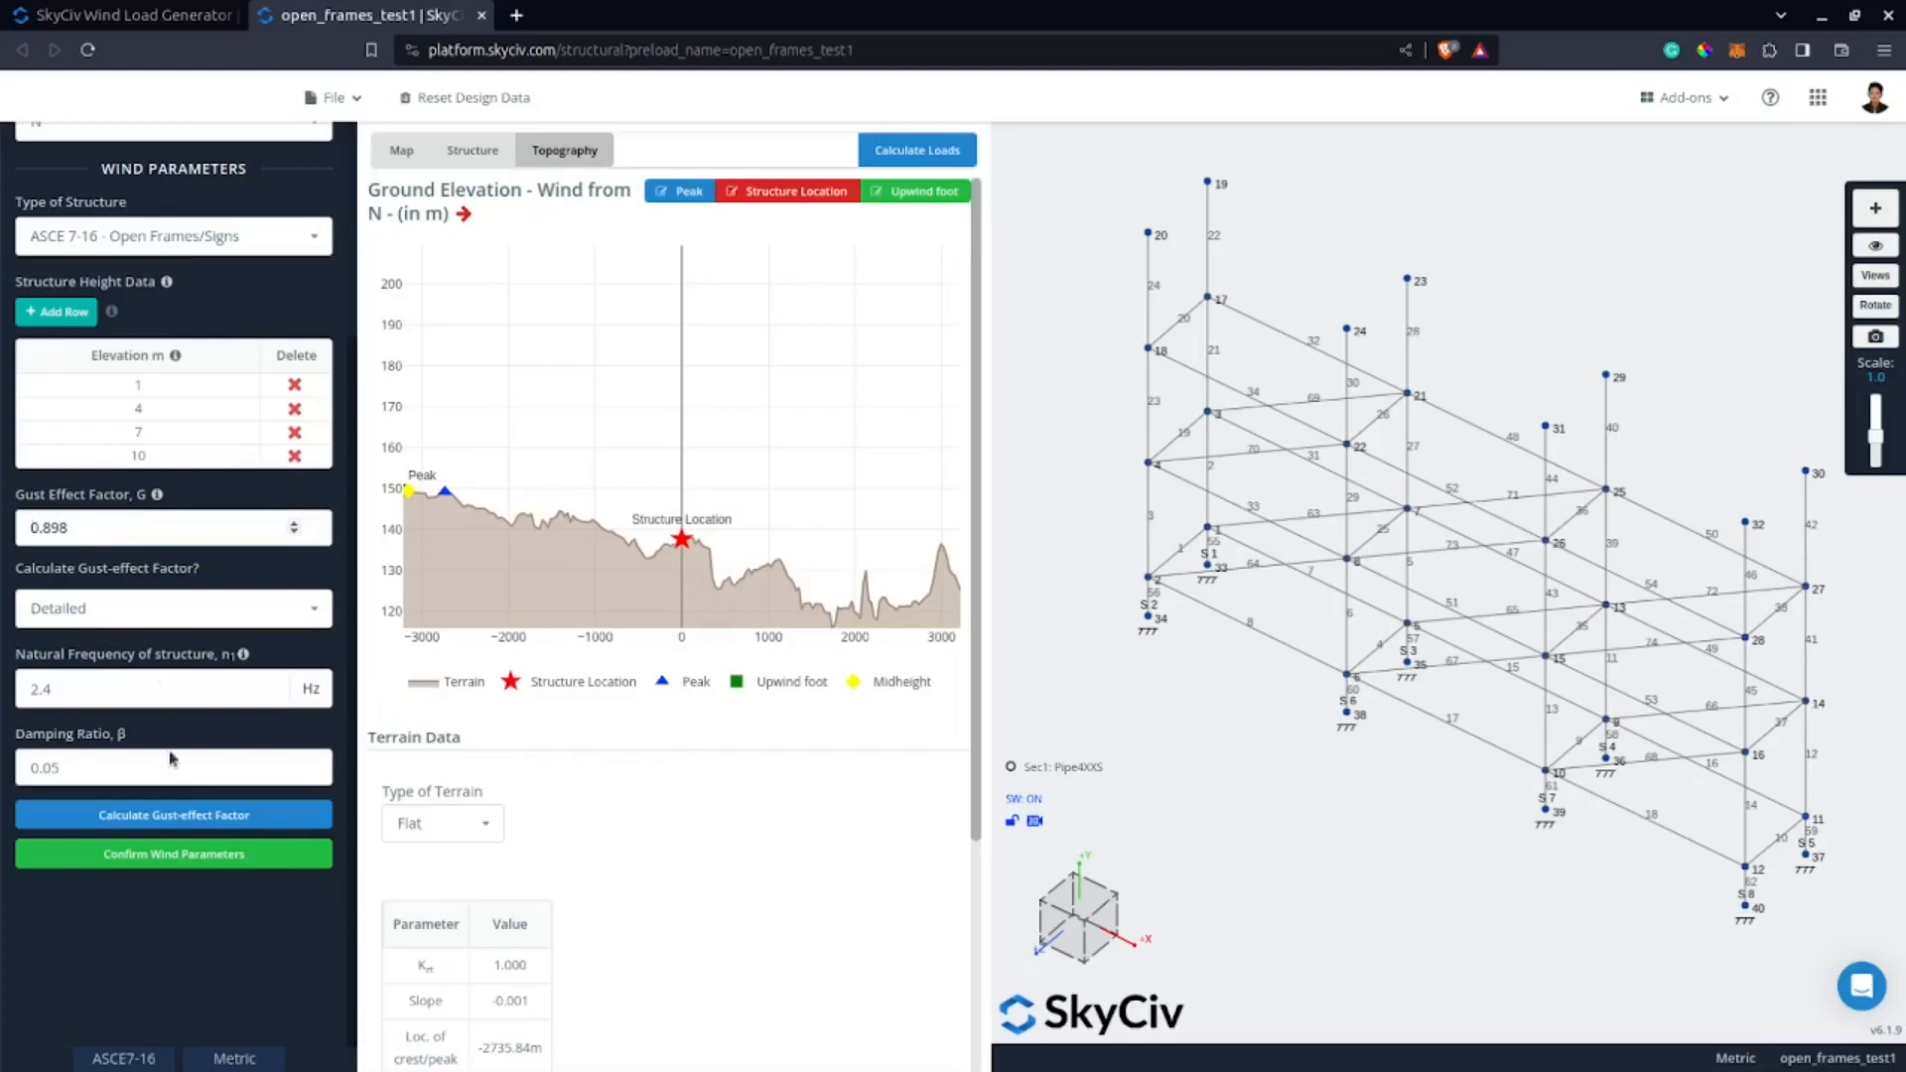
{"action": "key", "text": "ctrl+a"}
{"action": "type", "text": "1"}
{"action": "left_click", "coordinate": [224, 855]}
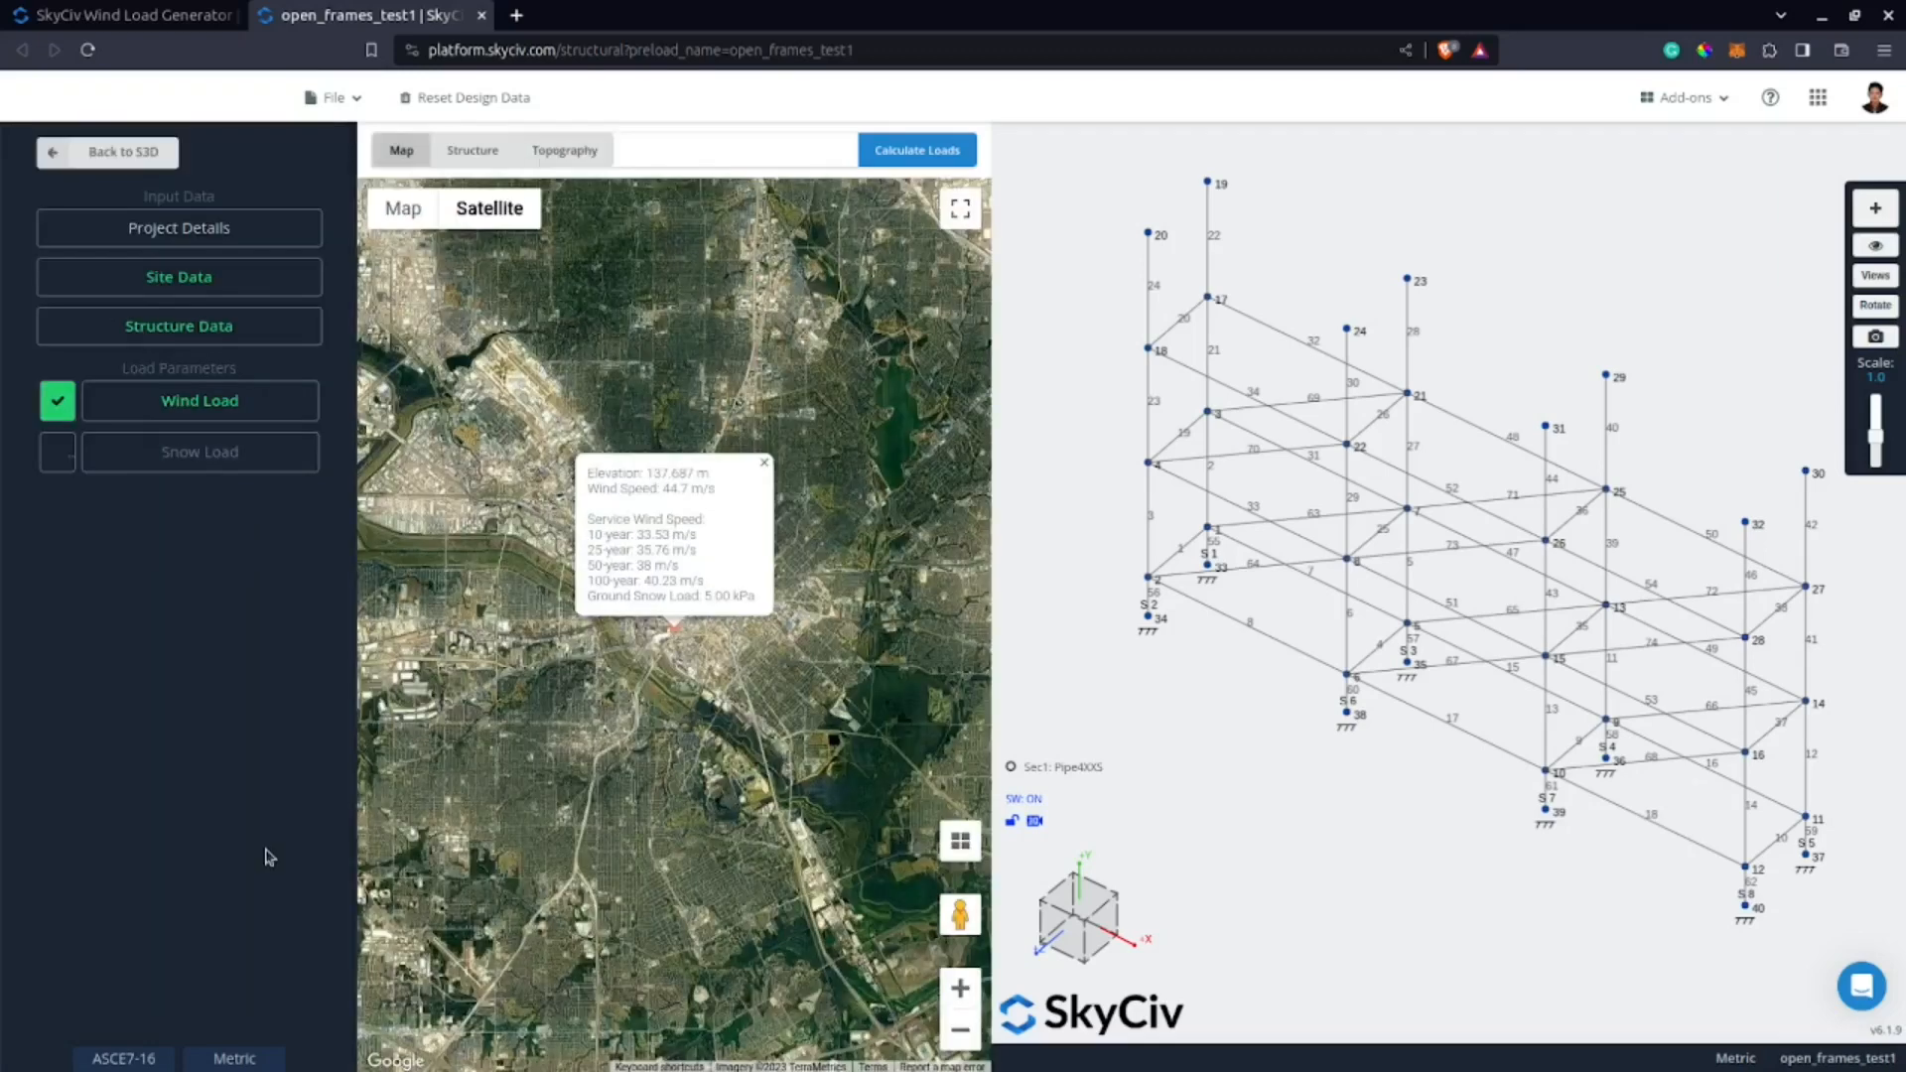
Calculate the wind loads and examine the wind pressures acting on member 60.
{"action": "left_click", "coordinate": [917, 157]}
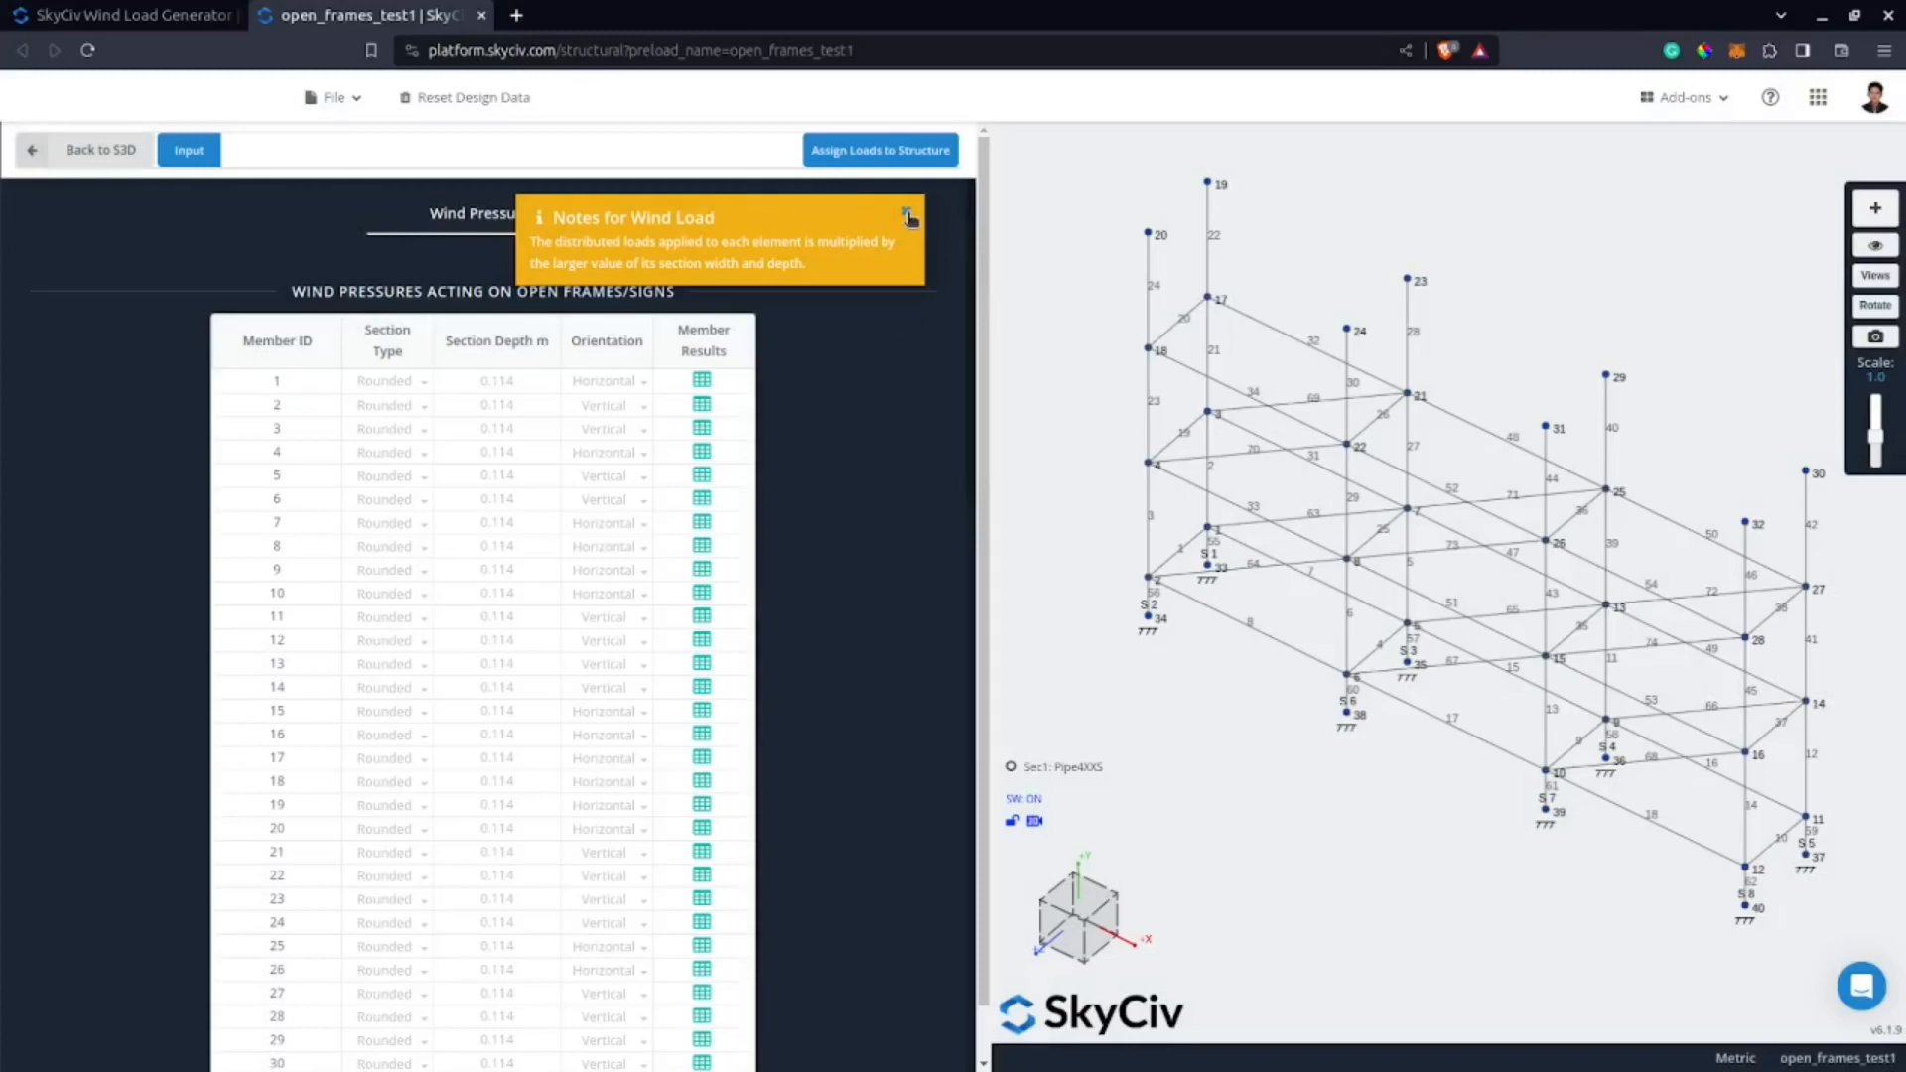
{"action": "scroll", "coordinate": [839, 467], "scroll_direction": "down", "scroll_amount": 10}
{"action": "scroll", "coordinate": [851, 502], "scroll_direction": "up", "scroll_amount": 5}
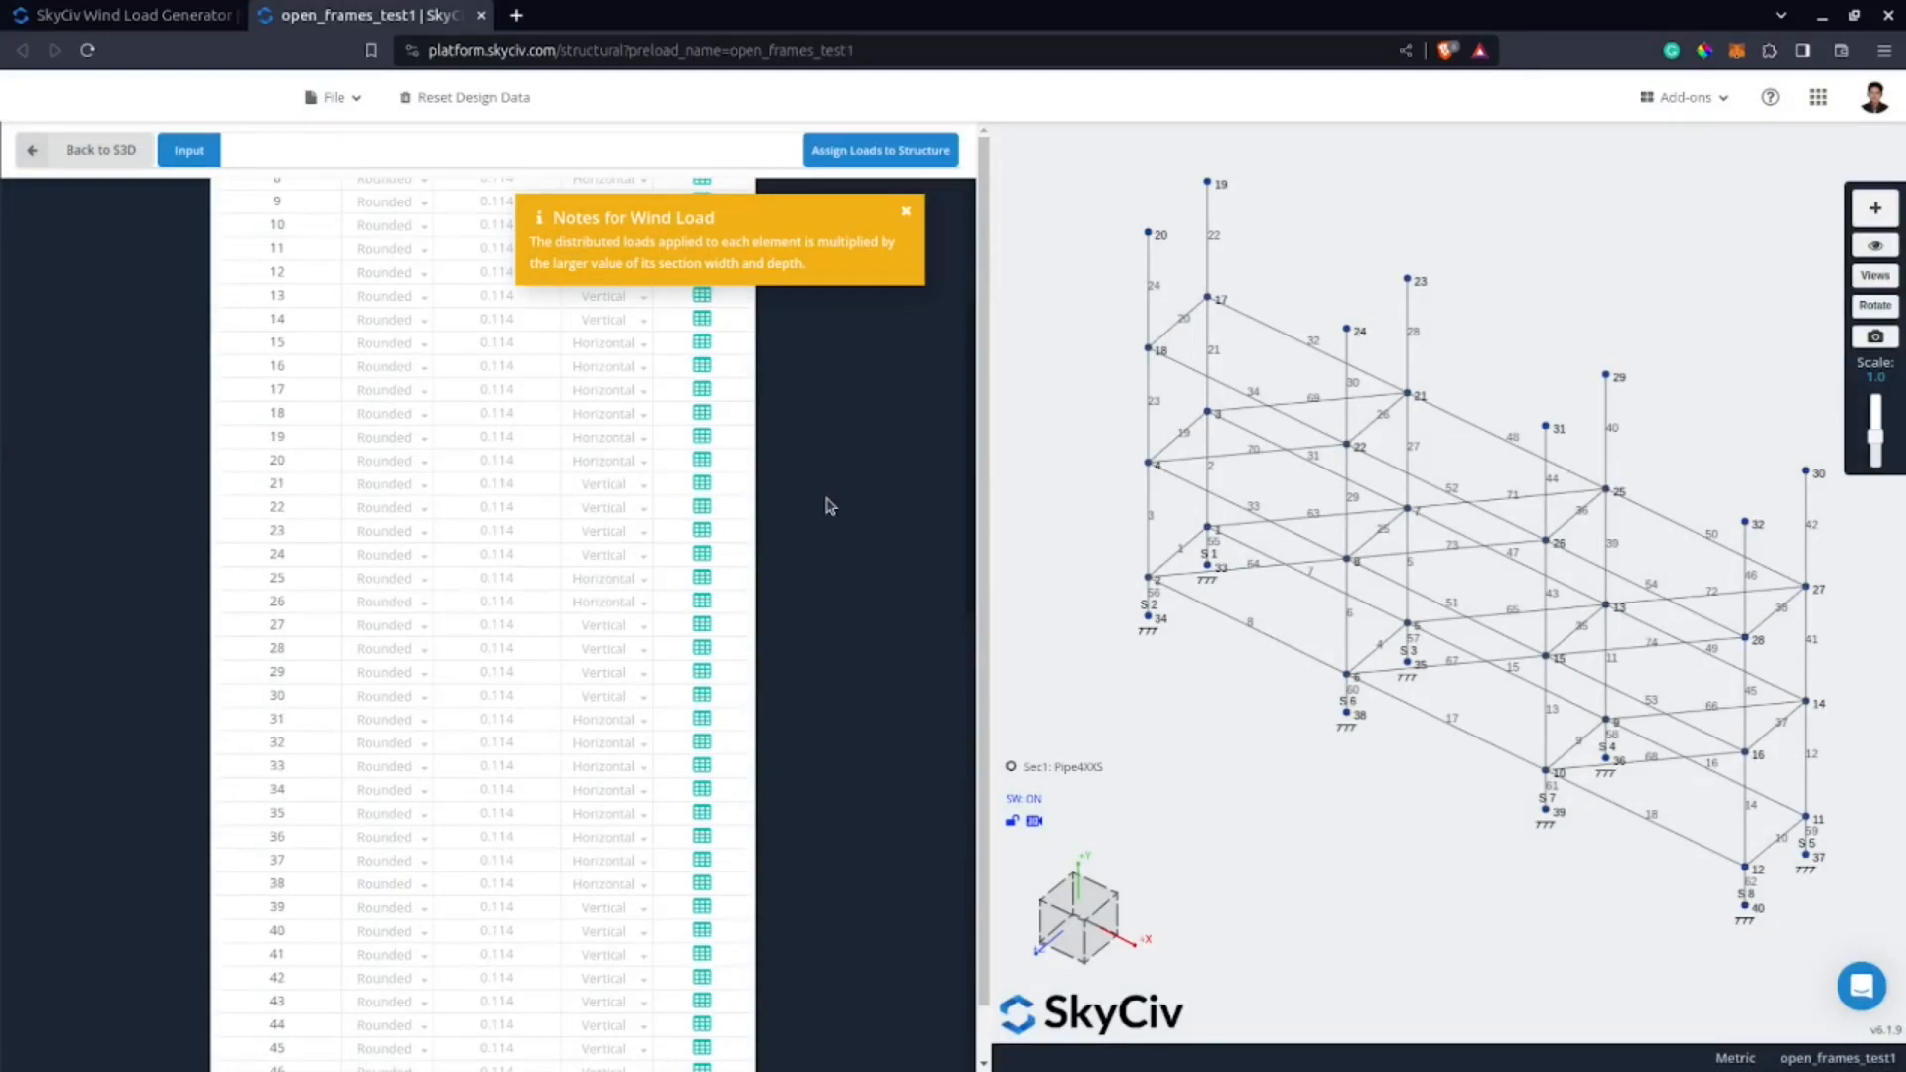
{"action": "scroll", "coordinate": [809, 582], "scroll_direction": "up", "scroll_amount": 5}
{"action": "scroll", "coordinate": [754, 517], "scroll_direction": "down", "scroll_amount": 15}
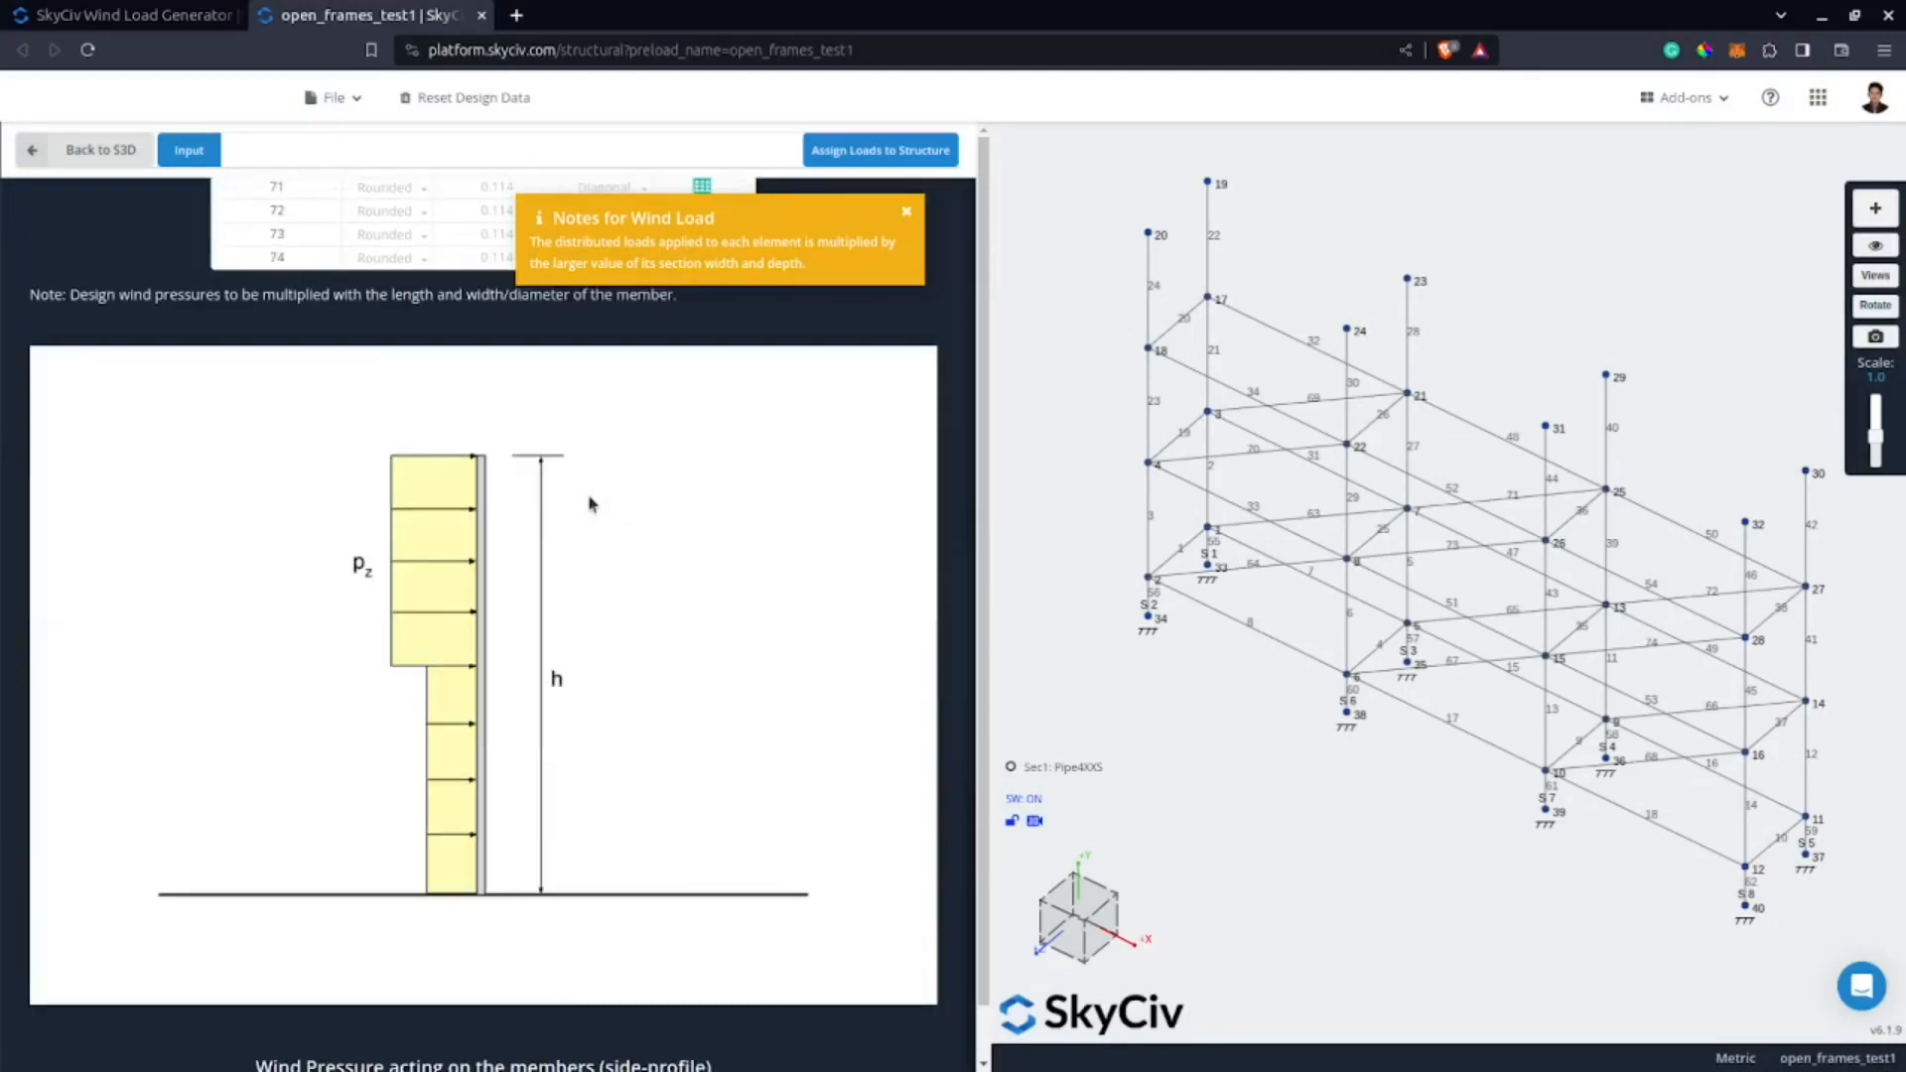
{"action": "scroll", "coordinate": [407, 452], "scroll_direction": "up", "scroll_amount": 5}
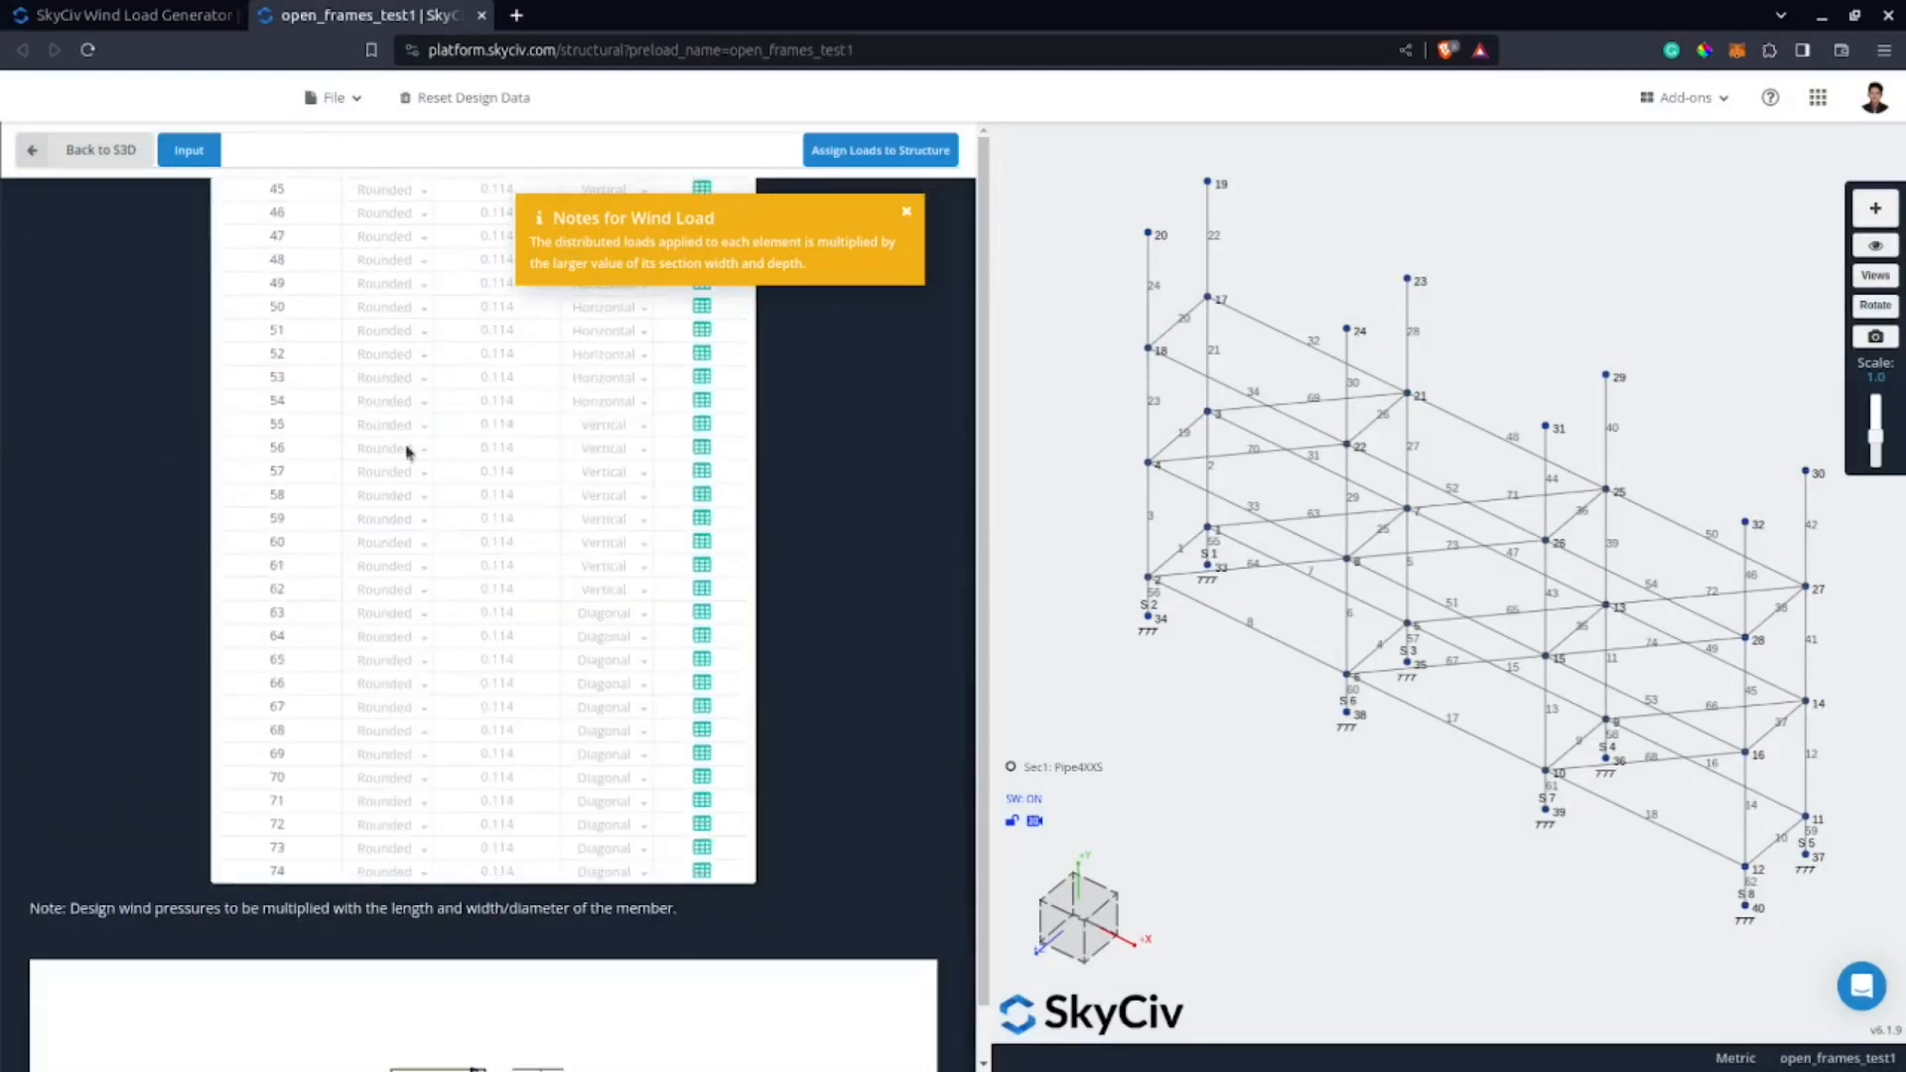
{"action": "left_click", "coordinate": [702, 542]}
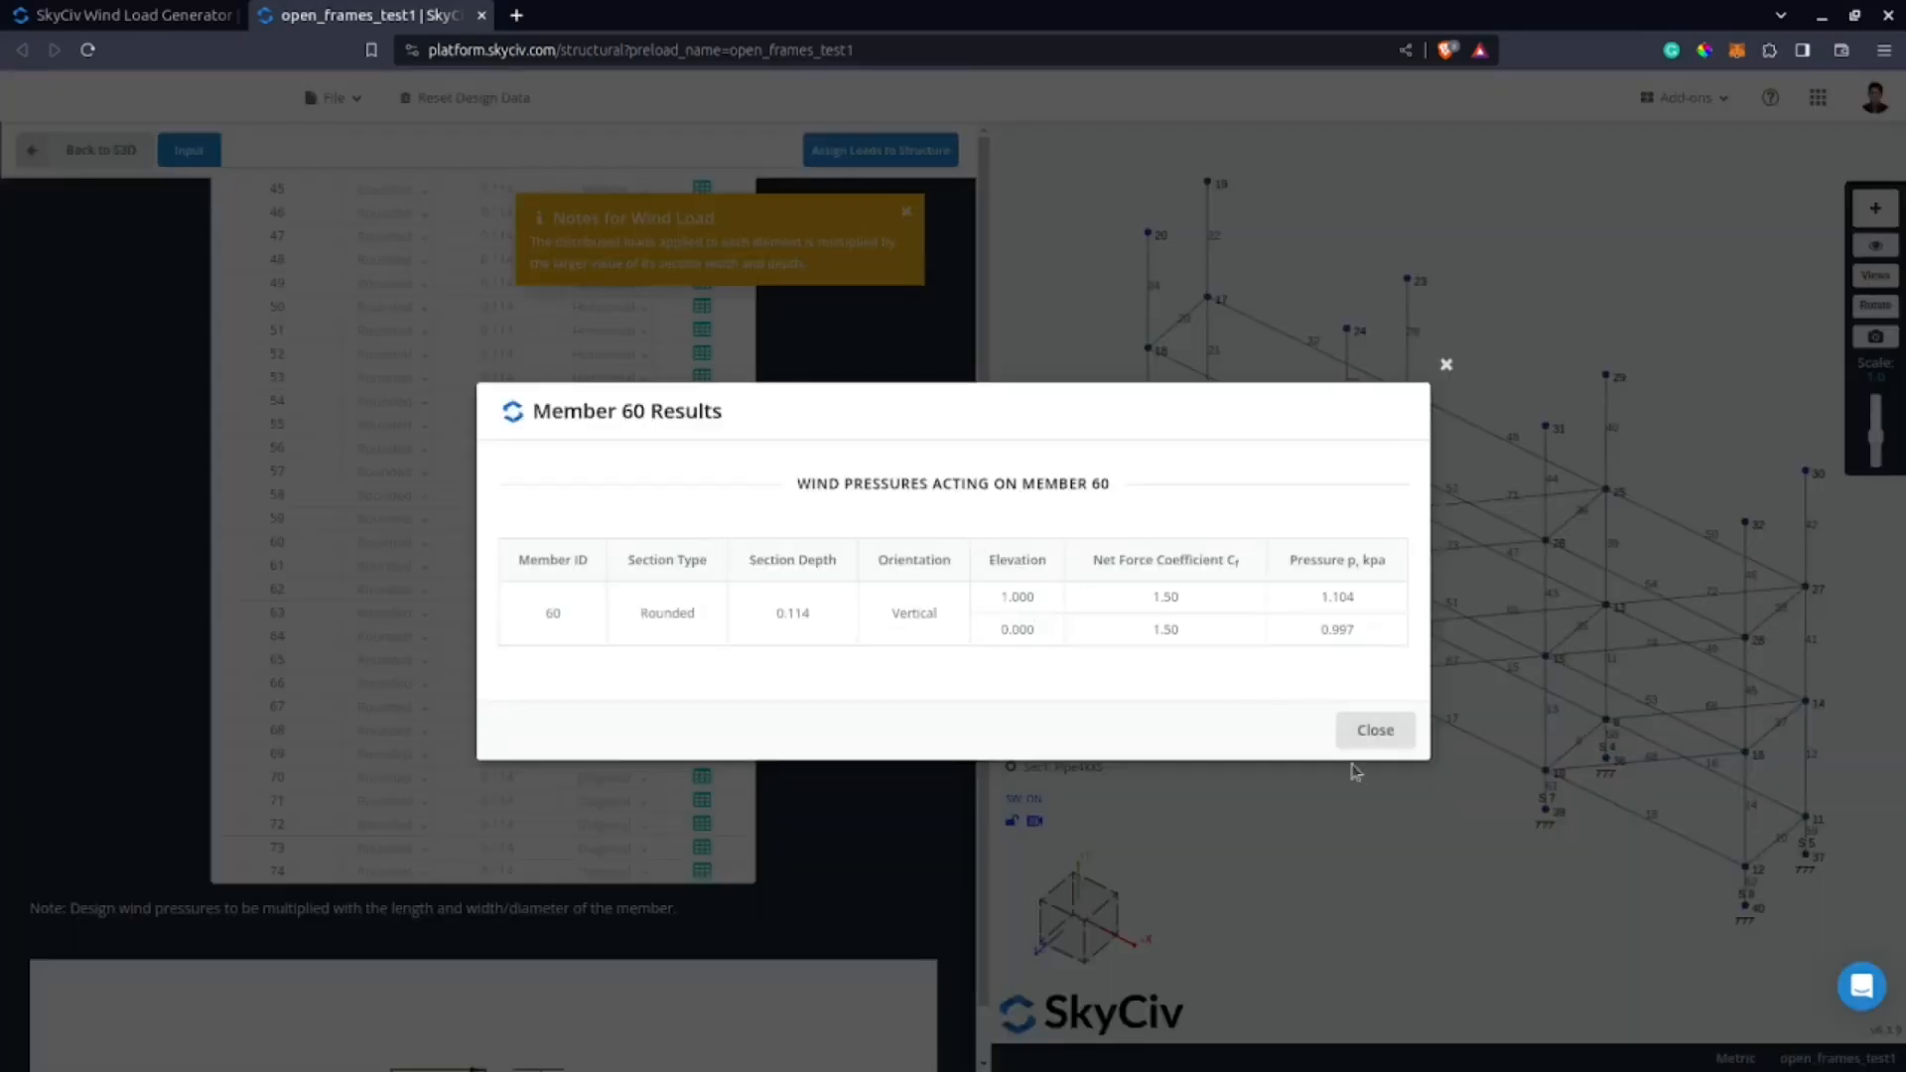
{"action": "left_click", "coordinate": [1370, 736]}
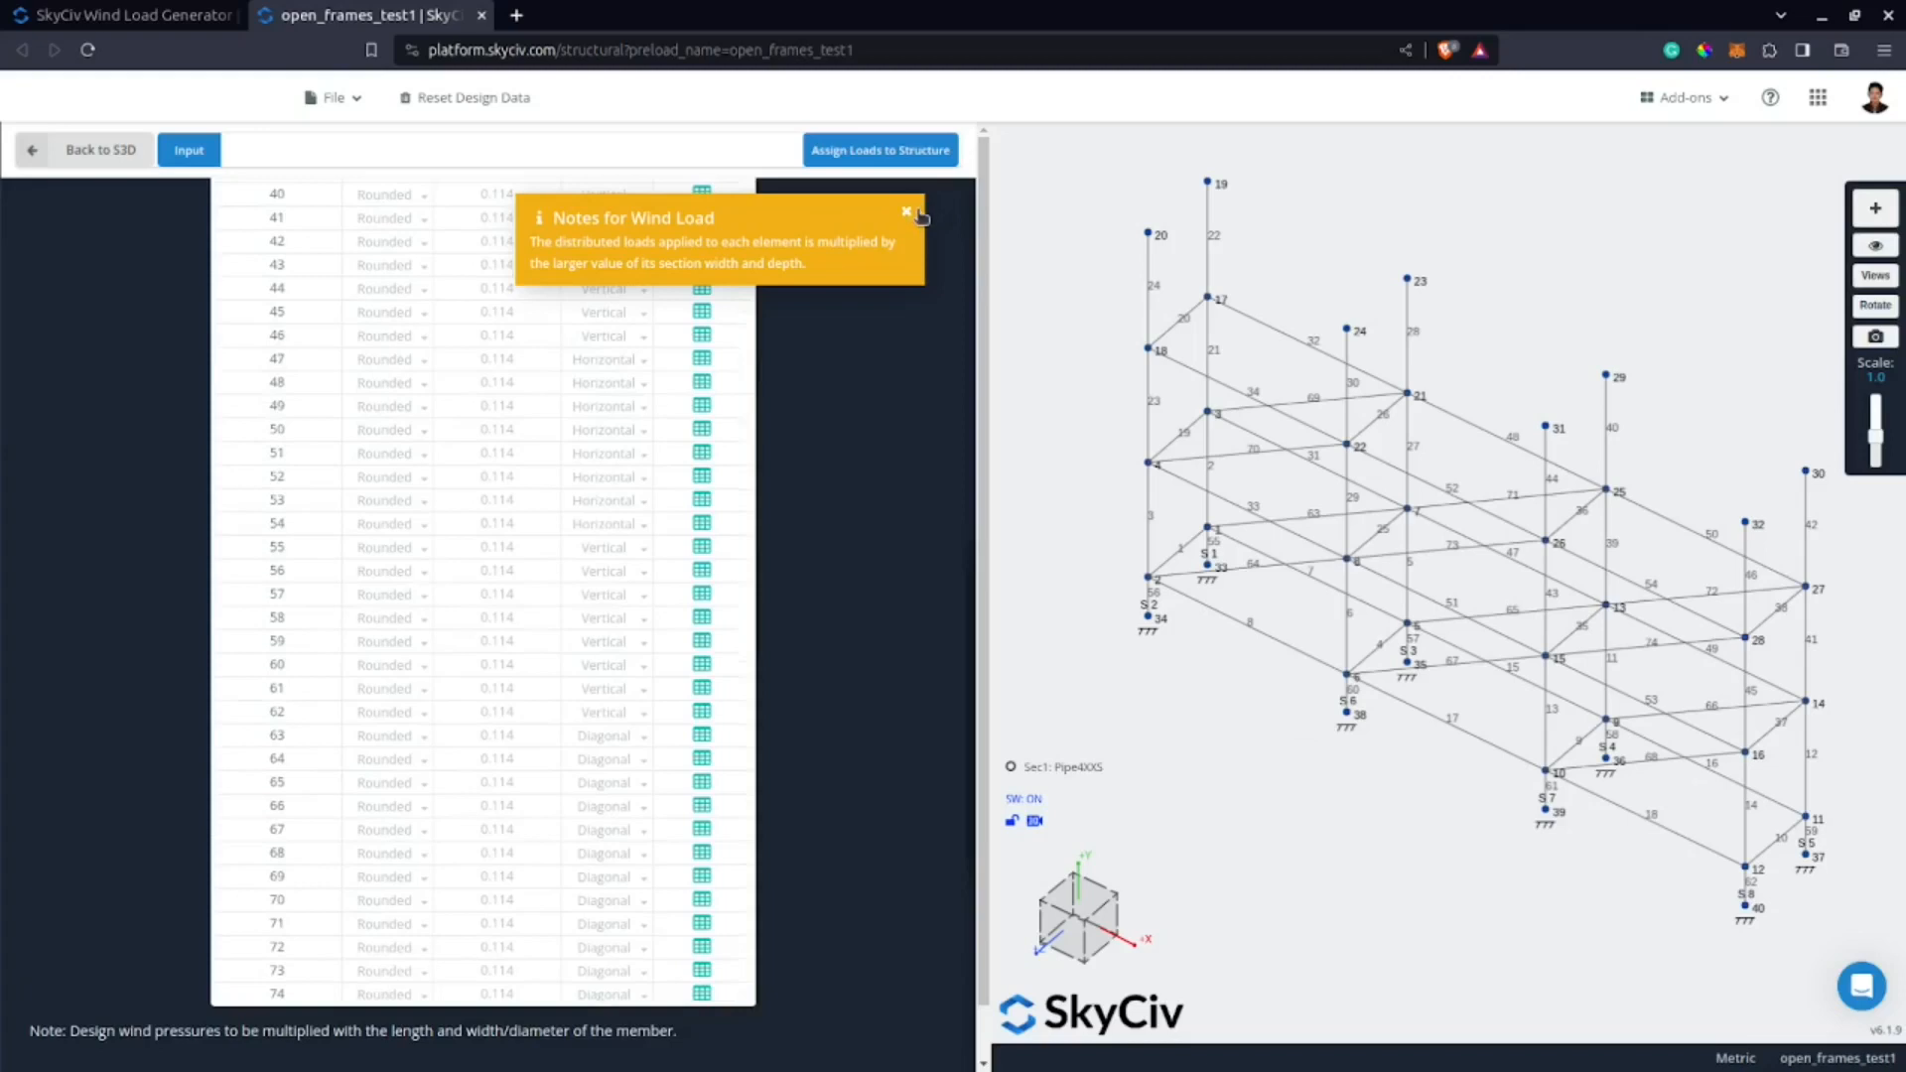
Dismiss the wind load note and open the detailed wind calculation.
{"action": "left_click", "coordinate": [915, 213]}
{"action": "scroll", "coordinate": [798, 496], "scroll_direction": "down", "scroll_amount": 9}
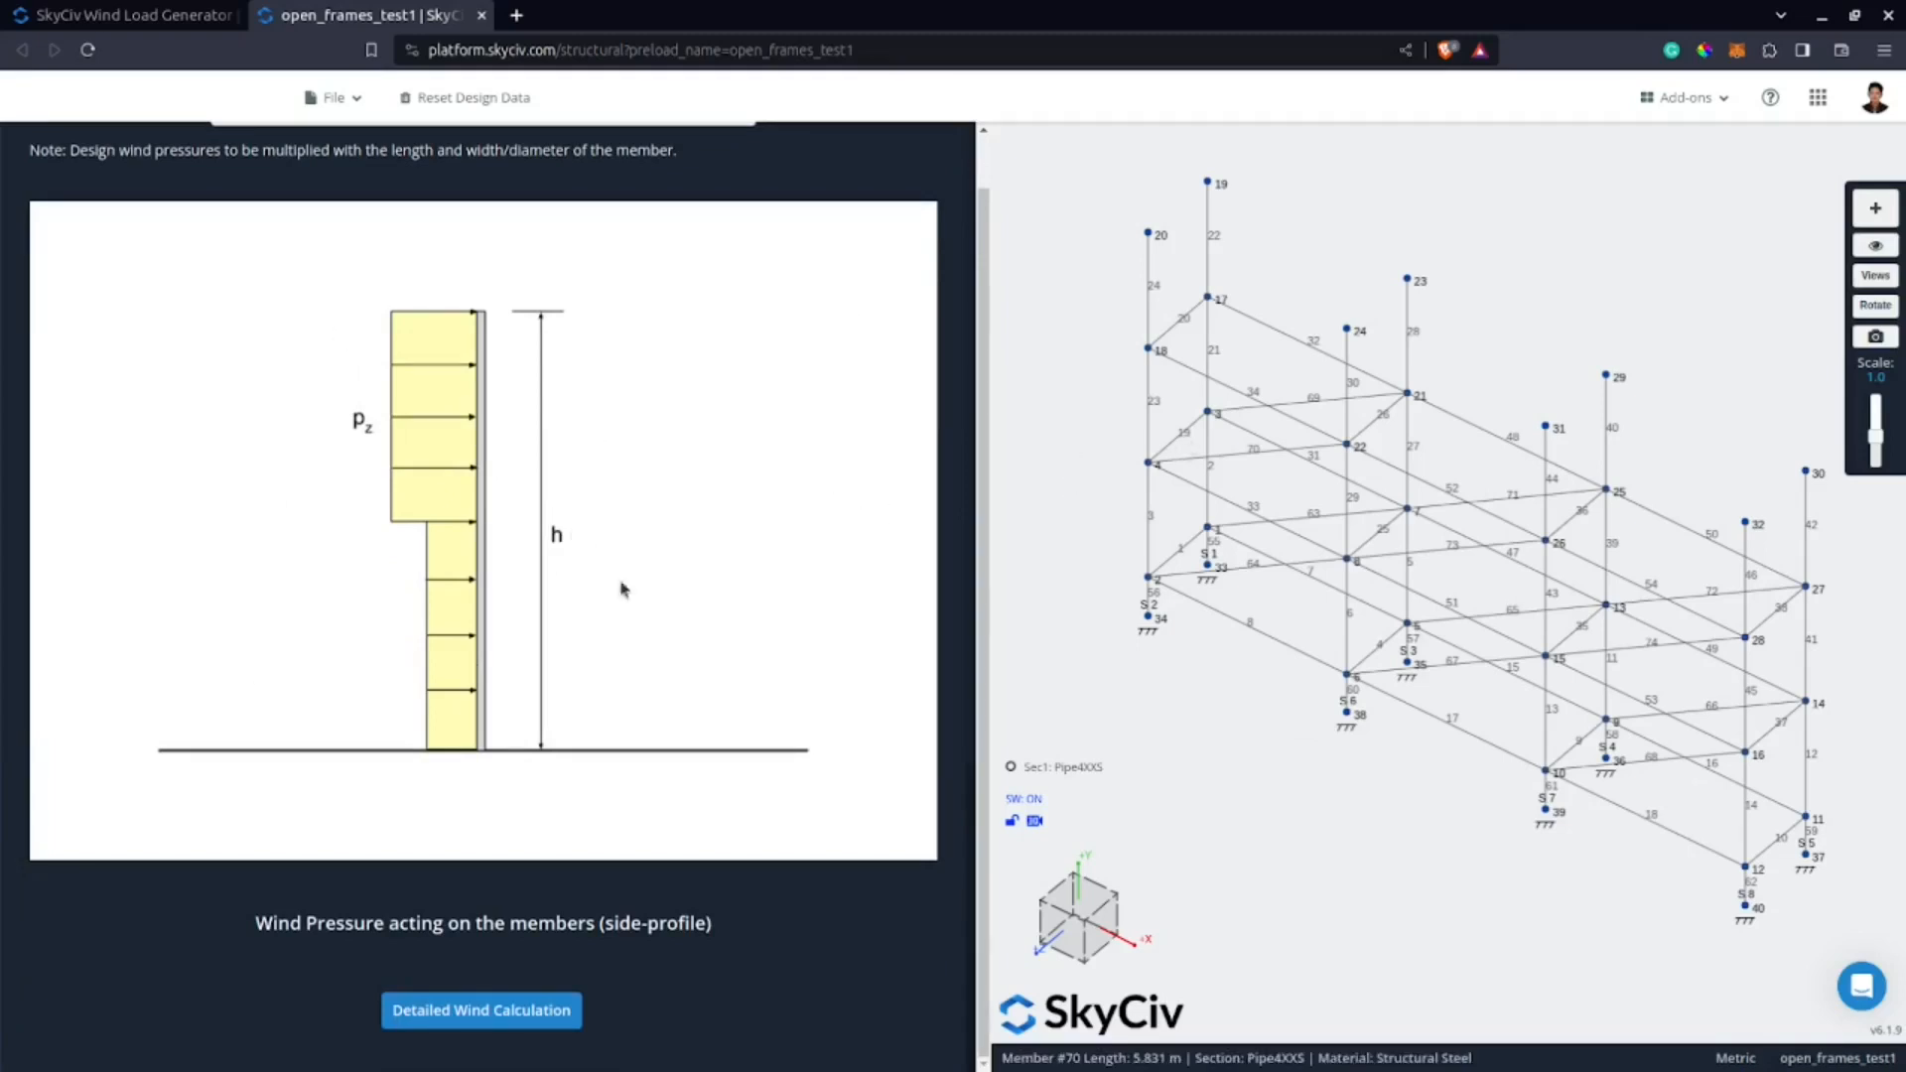
{"action": "left_click", "coordinate": [537, 1011]}
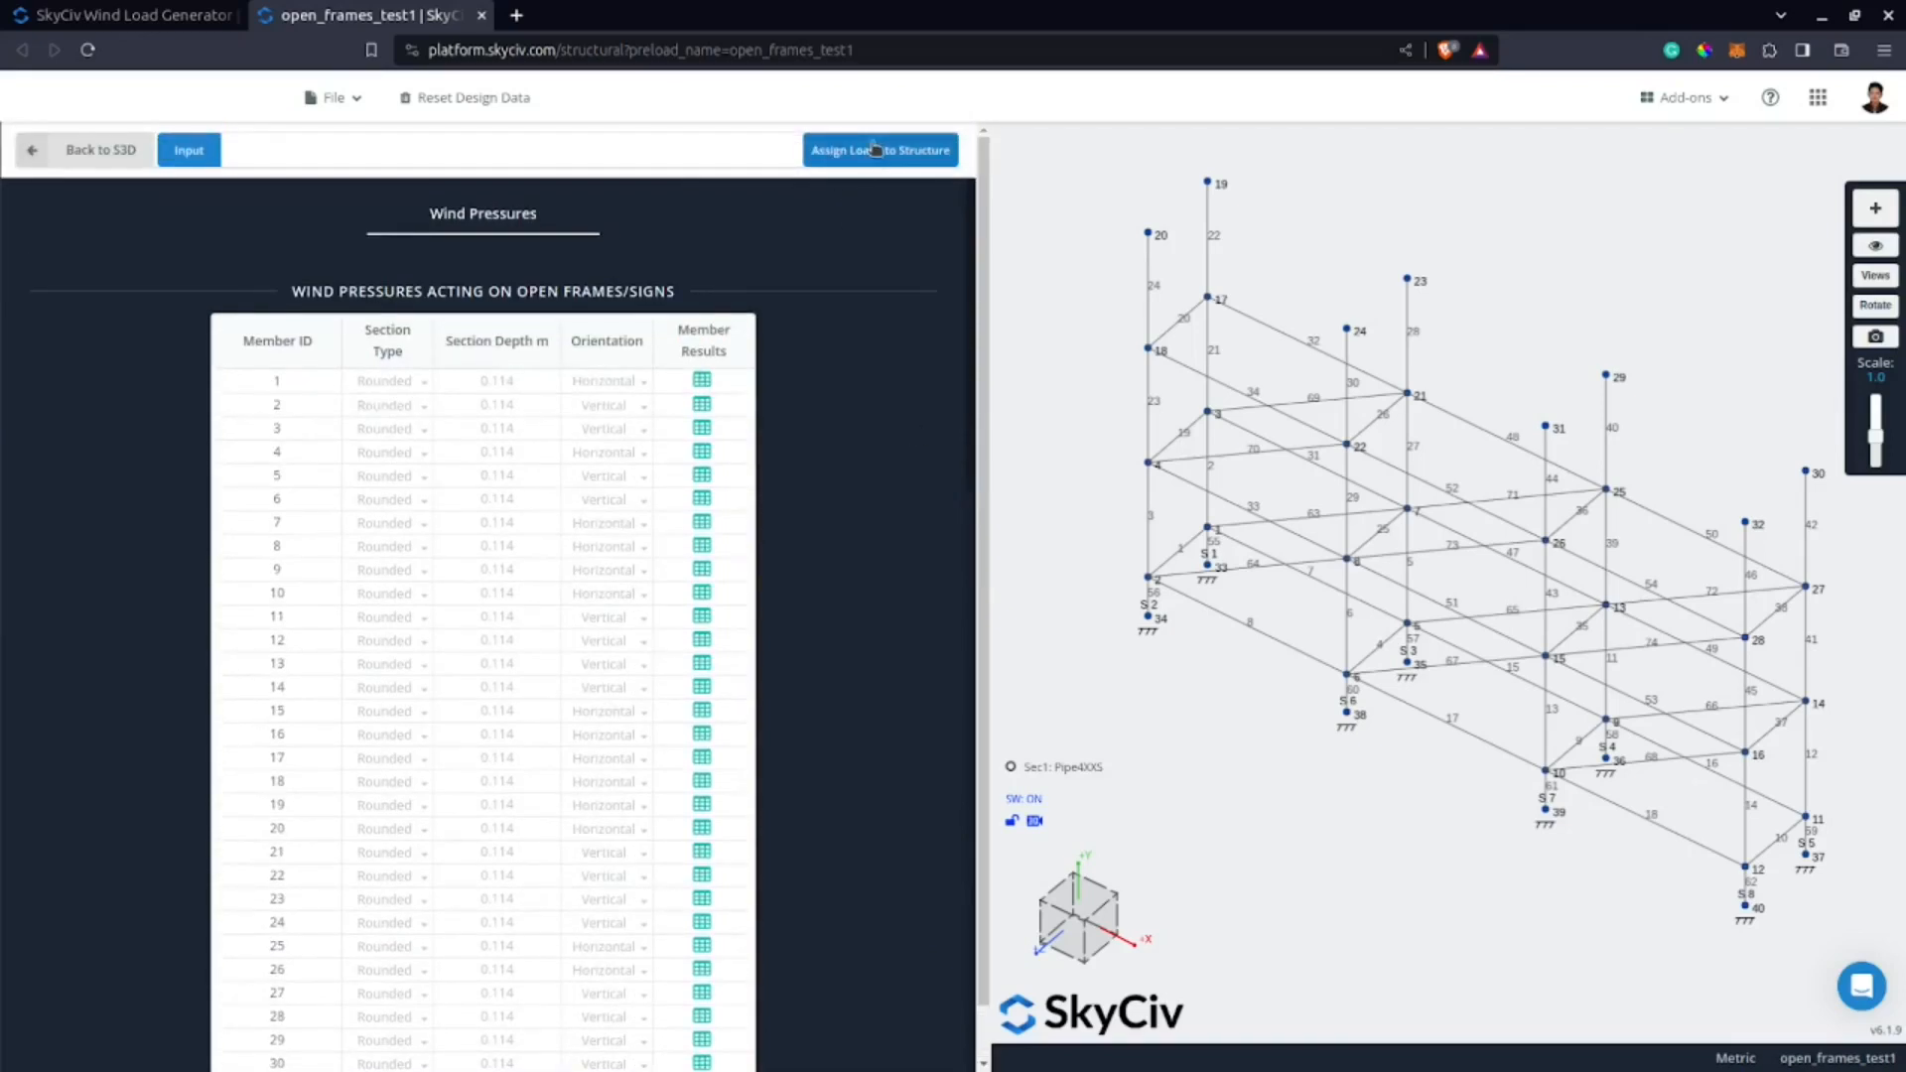
Start assigning the loads to the structure and add a member load with Global axis and +X direction.
{"action": "left_click", "coordinate": [938, 157]}
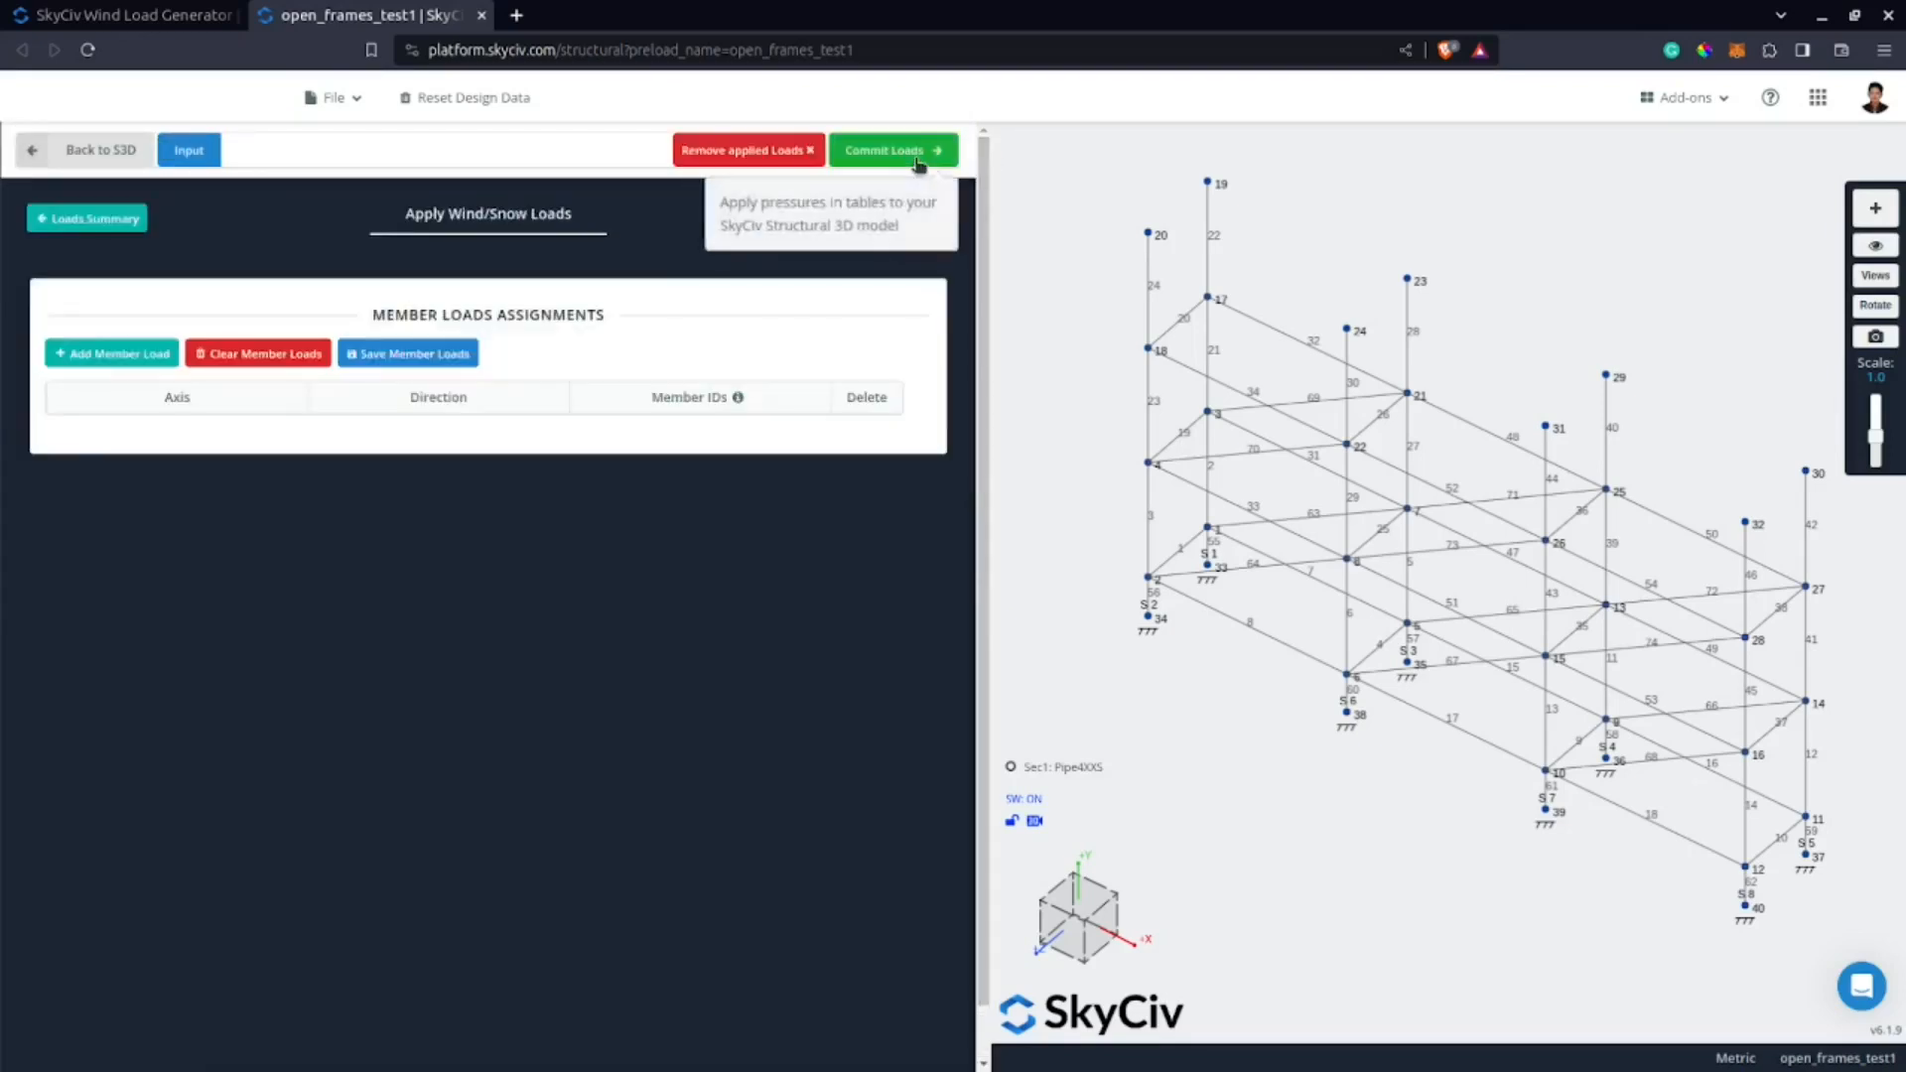
{"action": "left_click", "coordinate": [135, 360]}
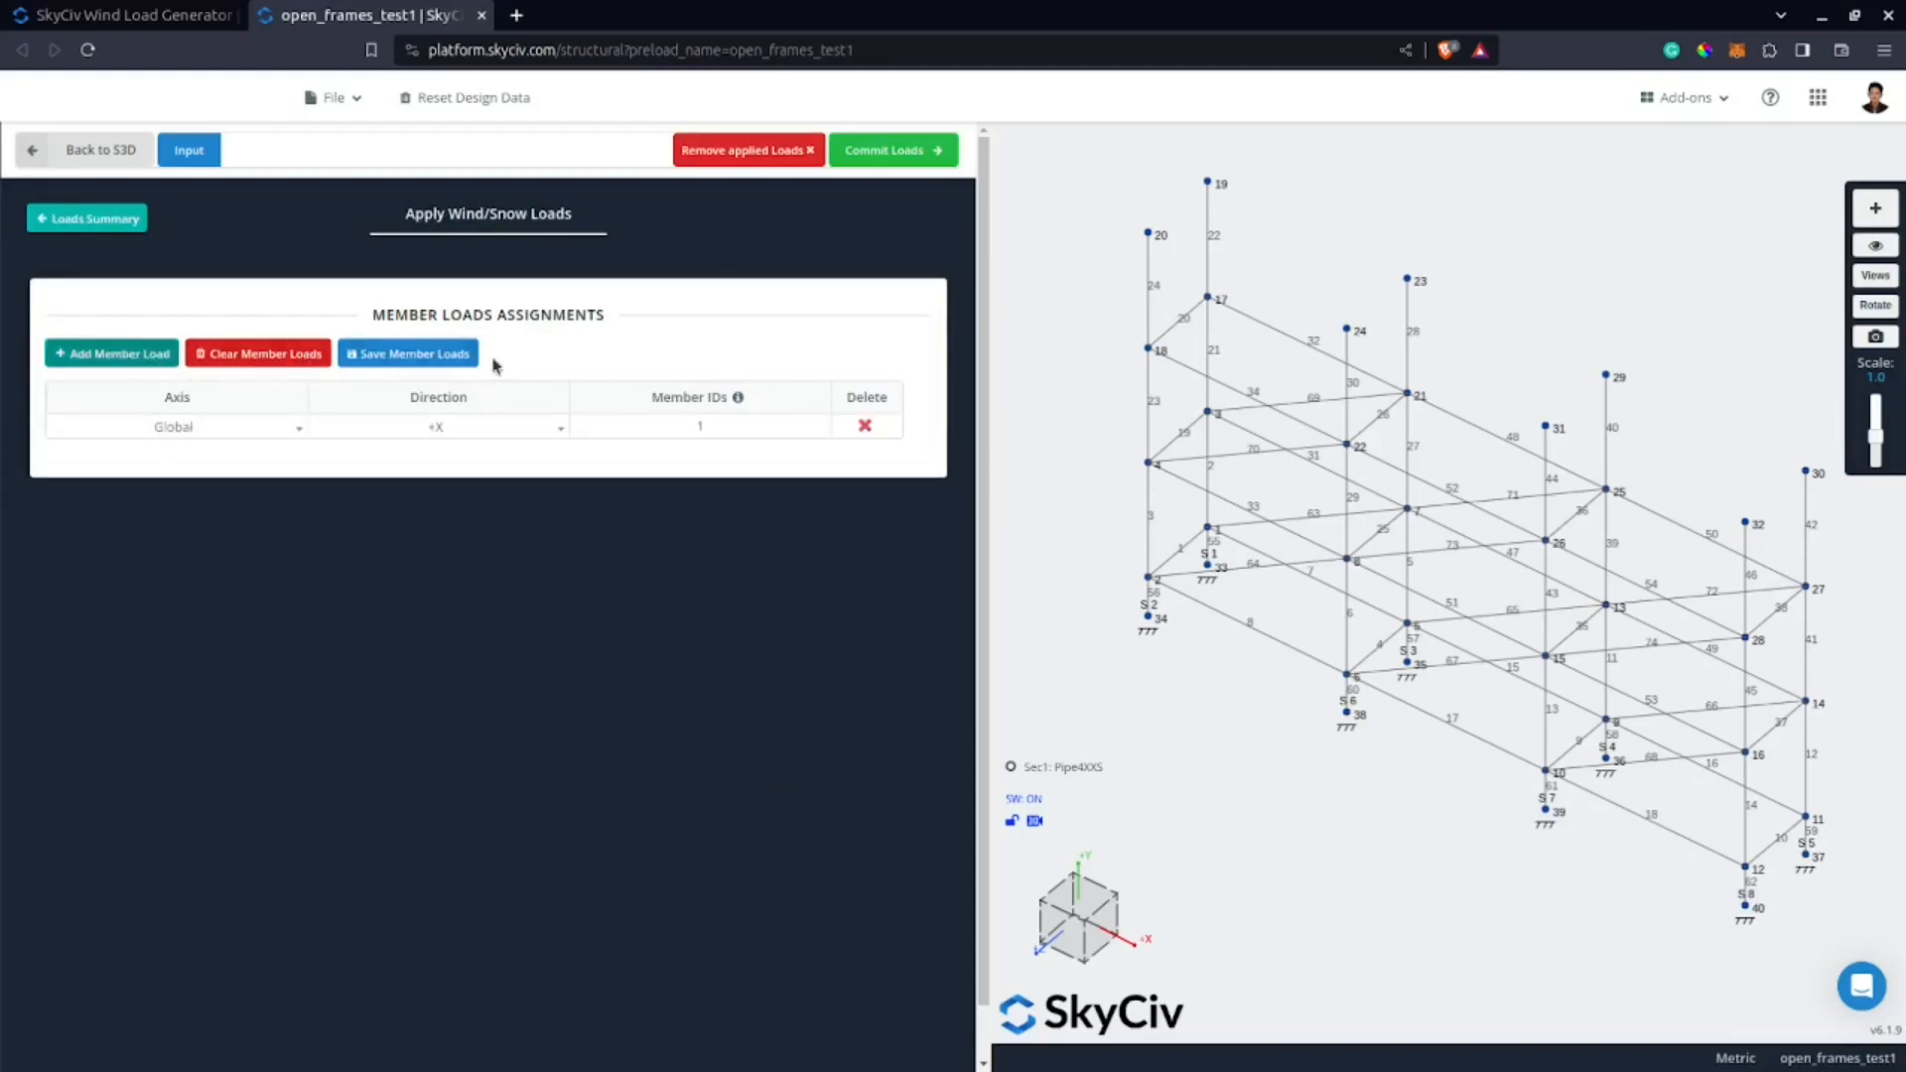
{"action": "left_click", "coordinate": [255, 434]}
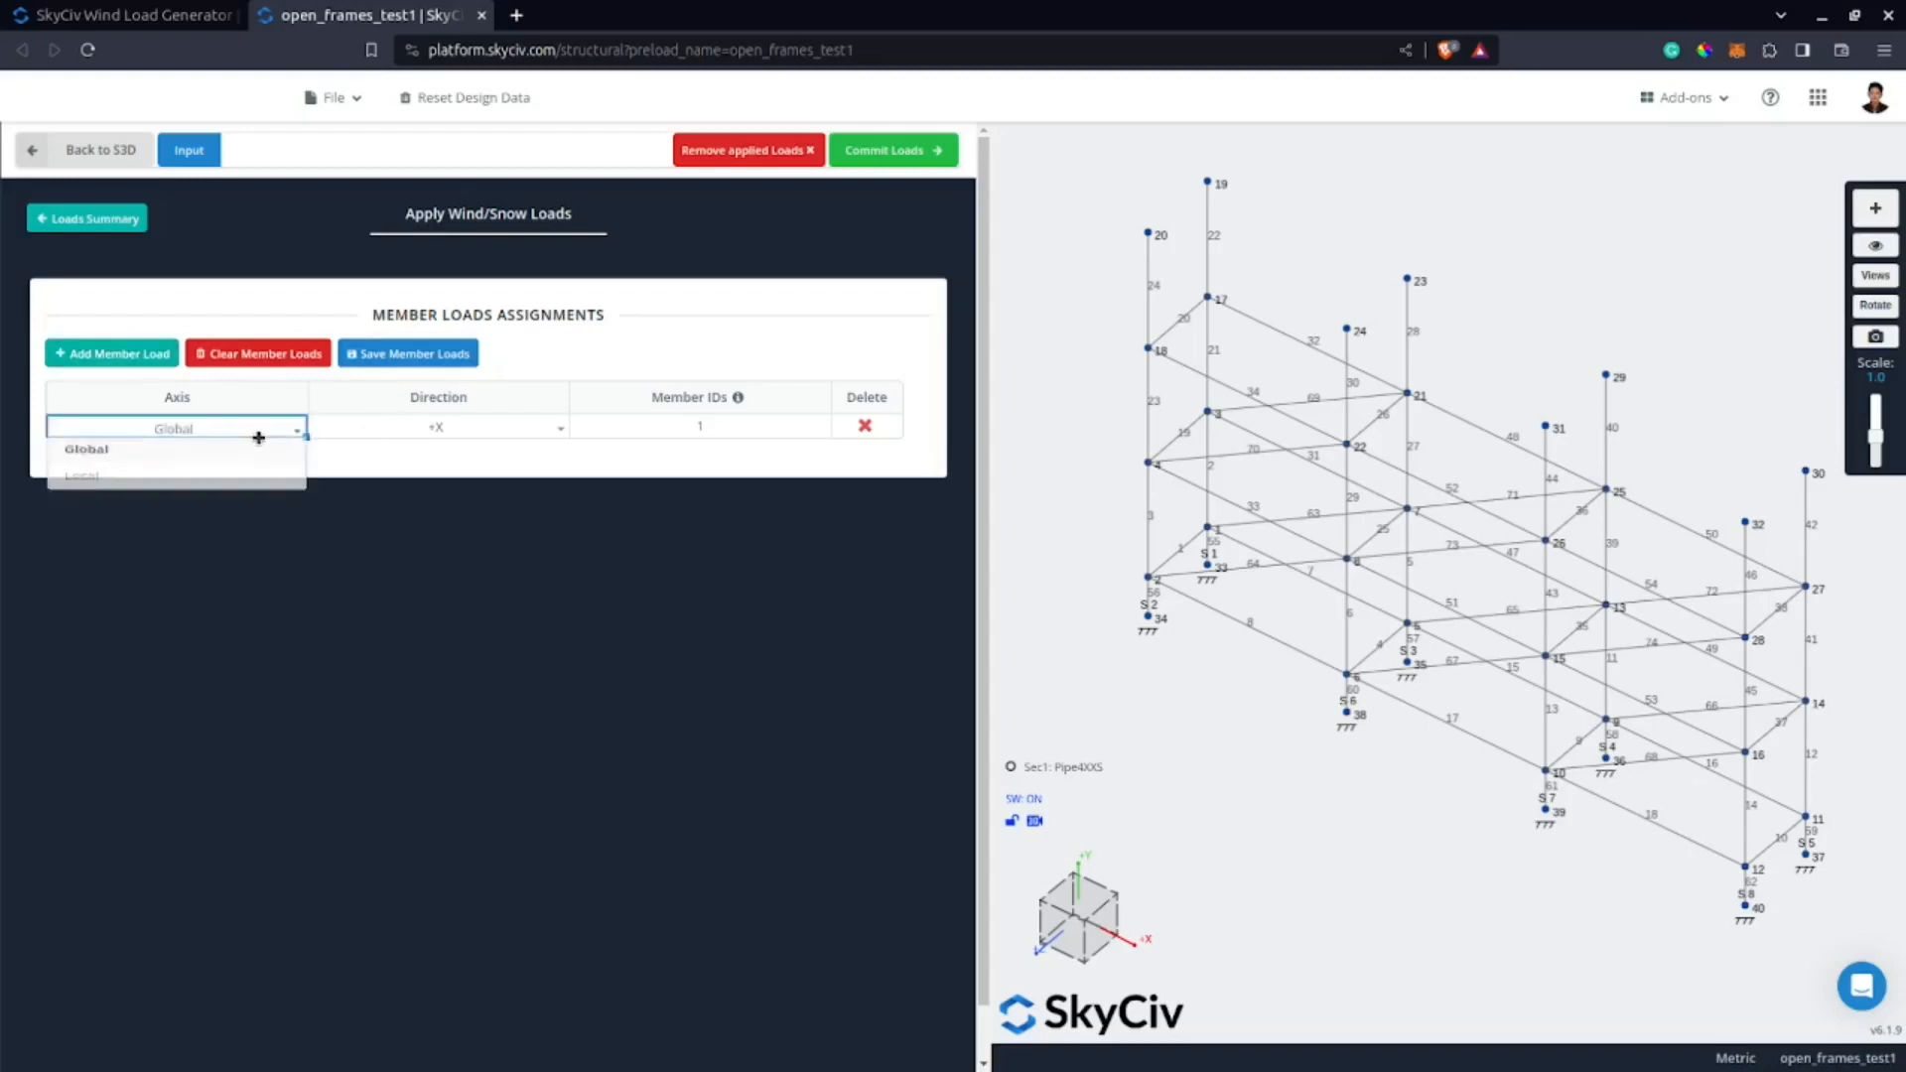
{"action": "left_click", "coordinate": [483, 394]}
{"action": "left_click", "coordinate": [484, 434]}
{"action": "left_click", "coordinate": [660, 484]}
Set the member load's member IDs to 8,17,18 and commit the loads.
{"action": "left_click", "coordinate": [691, 424]}
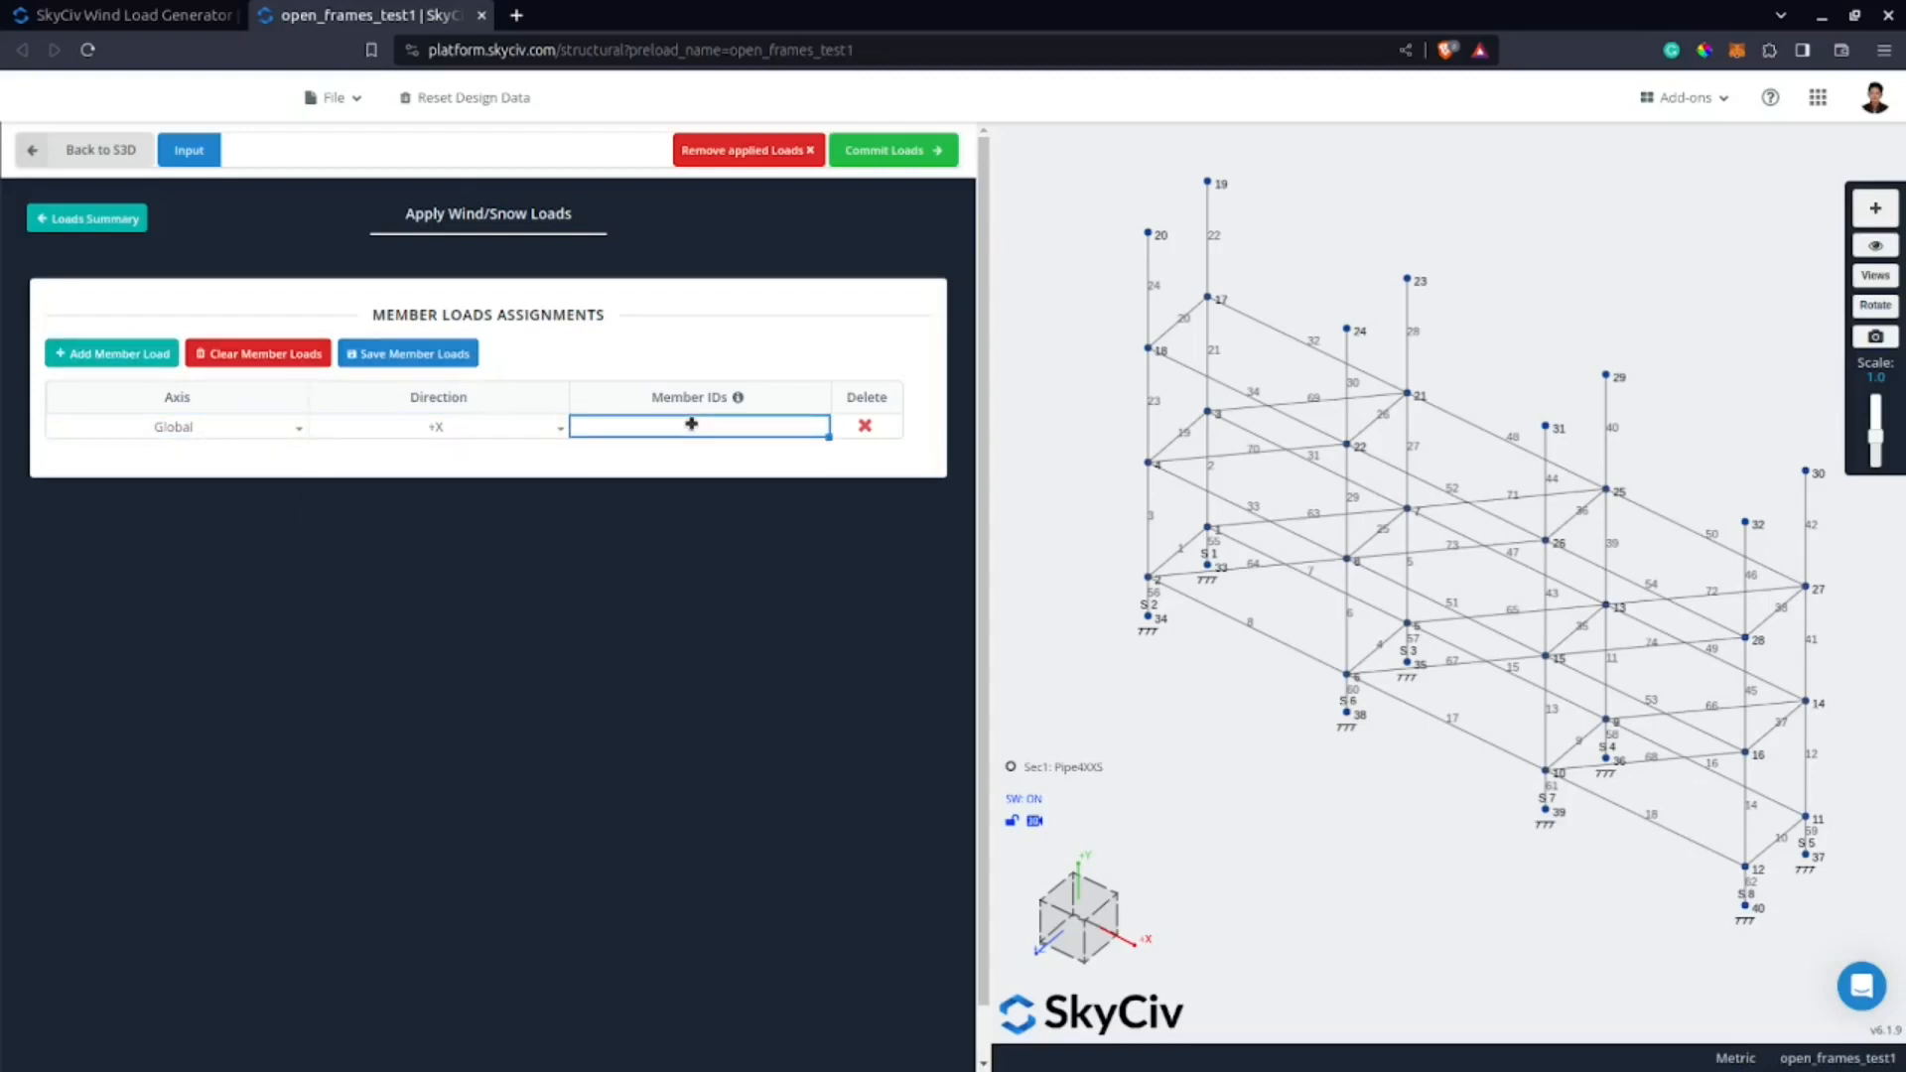
{"action": "left_click", "coordinate": [747, 453]}
{"action": "left_click", "coordinate": [752, 424]}
{"action": "type", "text": "8,"}
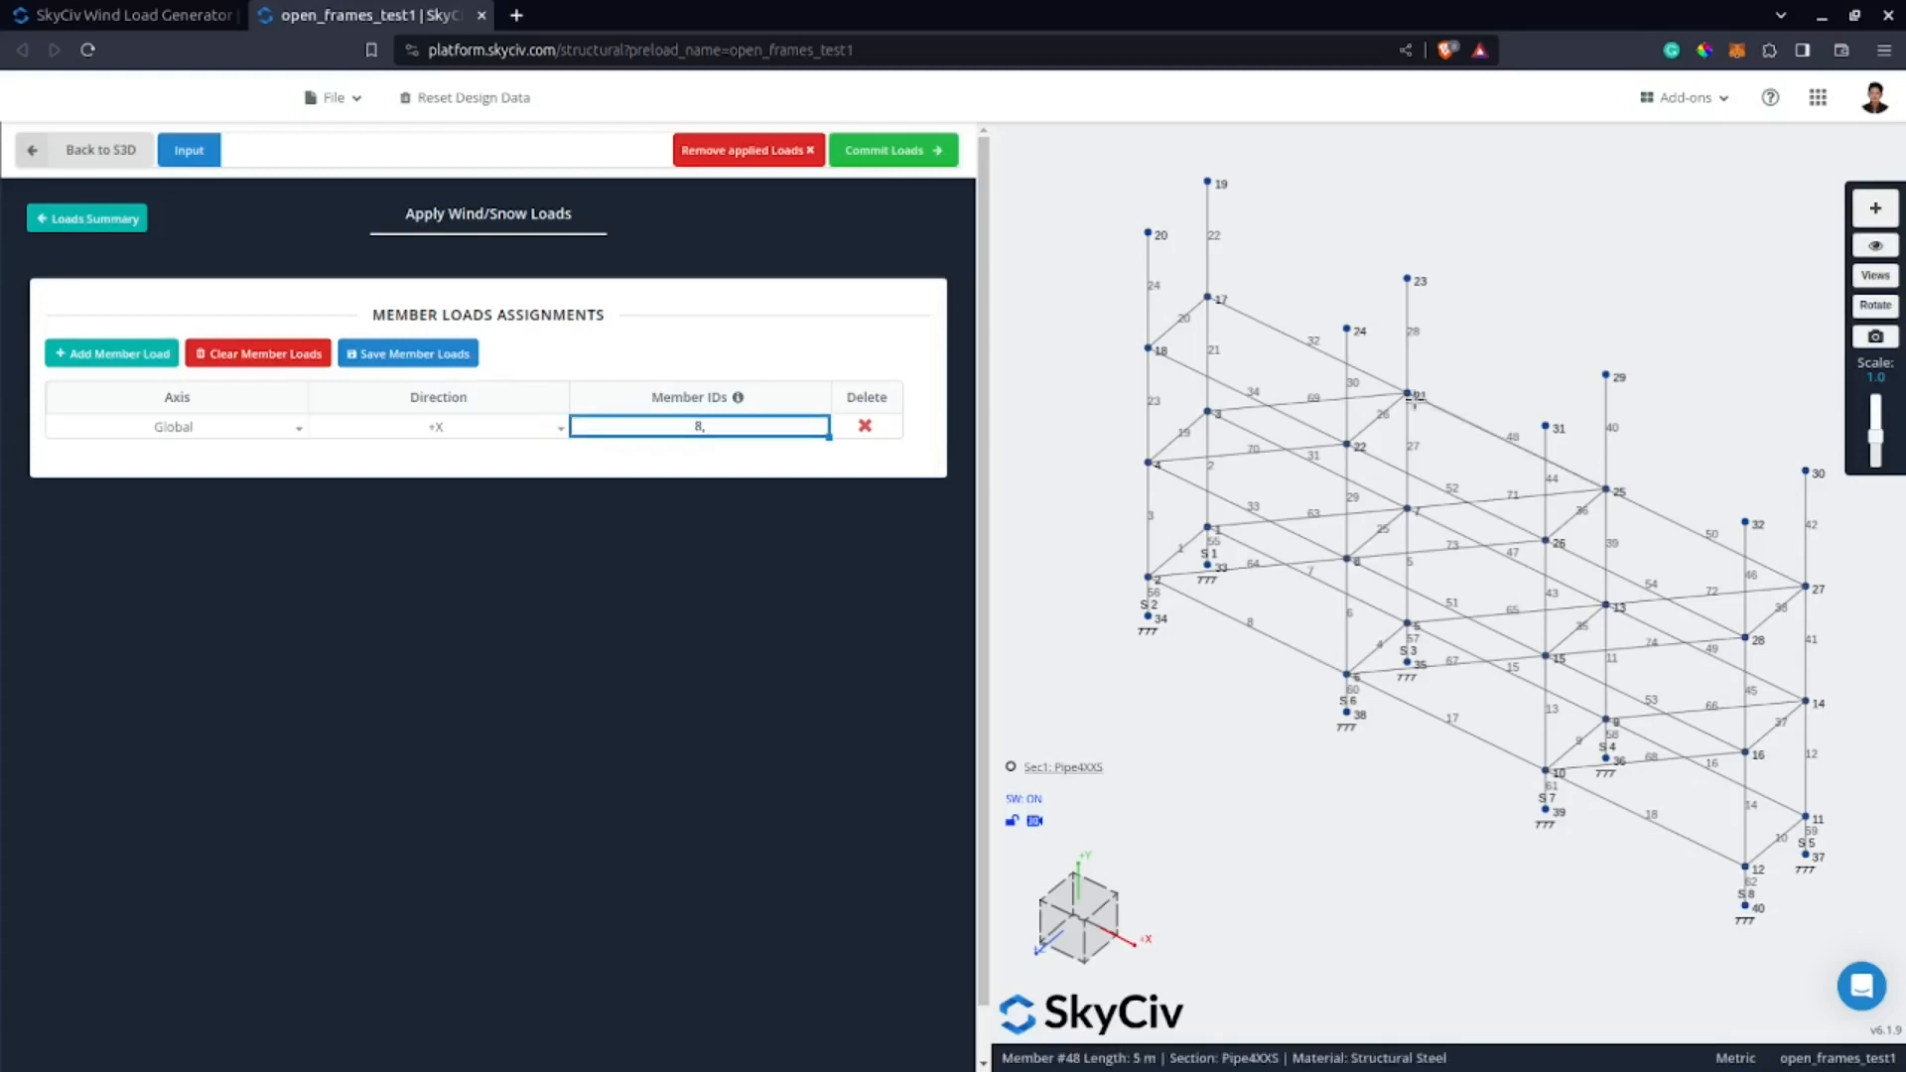
{"action": "key", "text": "BackSpace"}
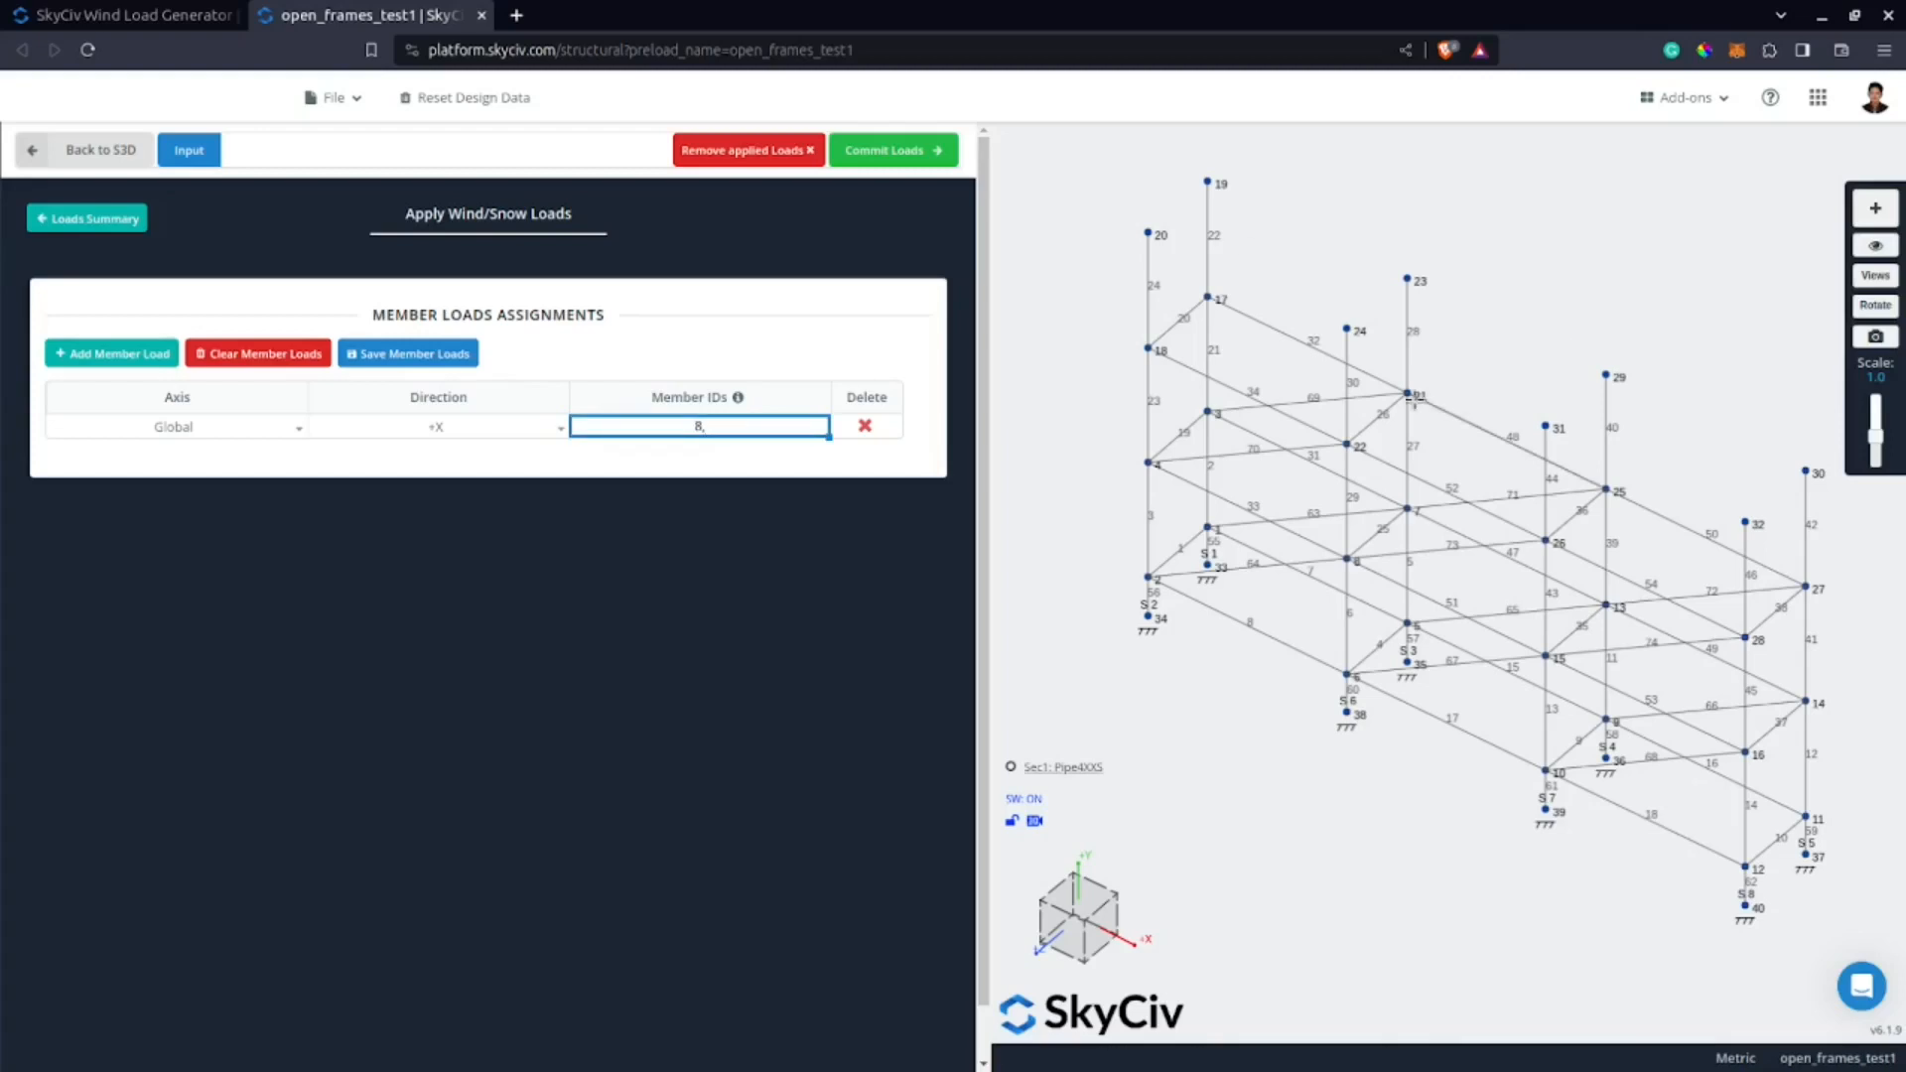
{"action": "type", "text": ",17,18"}
{"action": "left_click", "coordinate": [933, 152]}
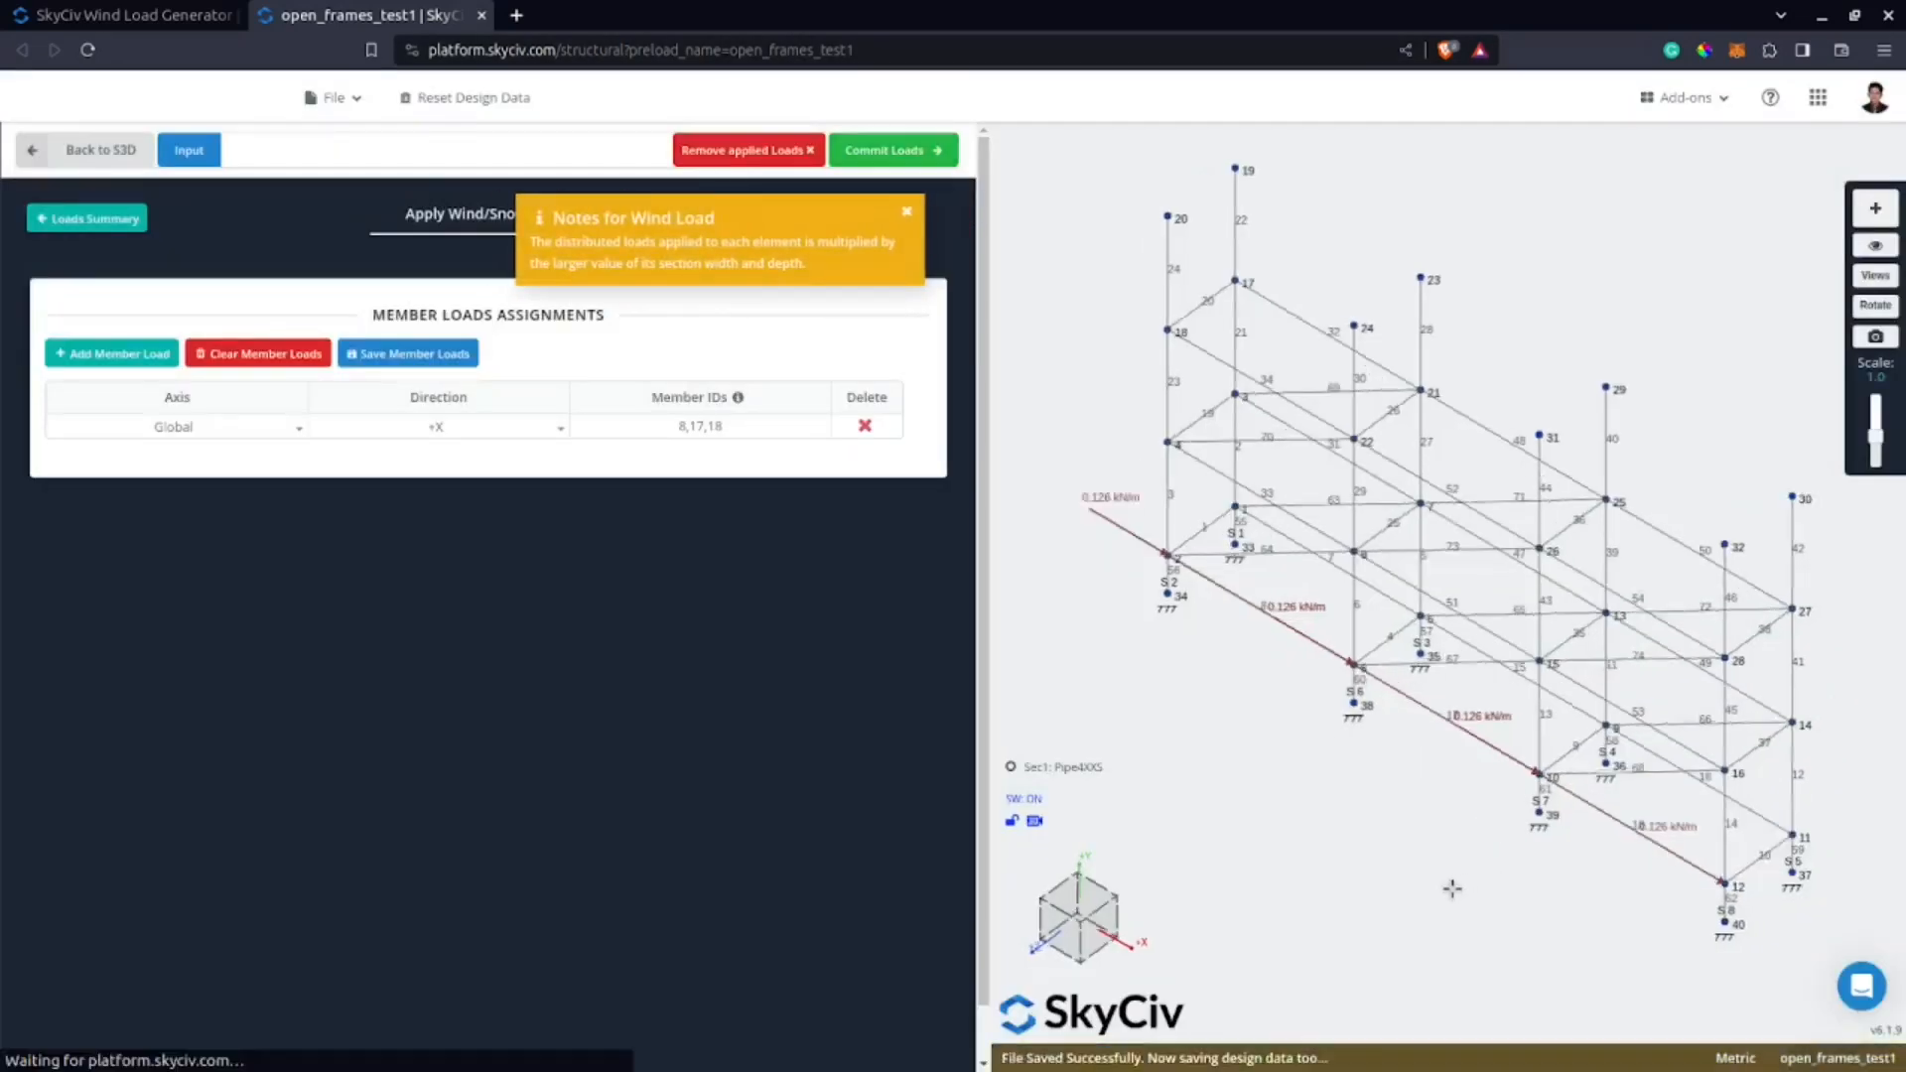
Change the member load's direction to -Z and commit the loads again.
{"action": "left_click", "coordinate": [541, 429]}
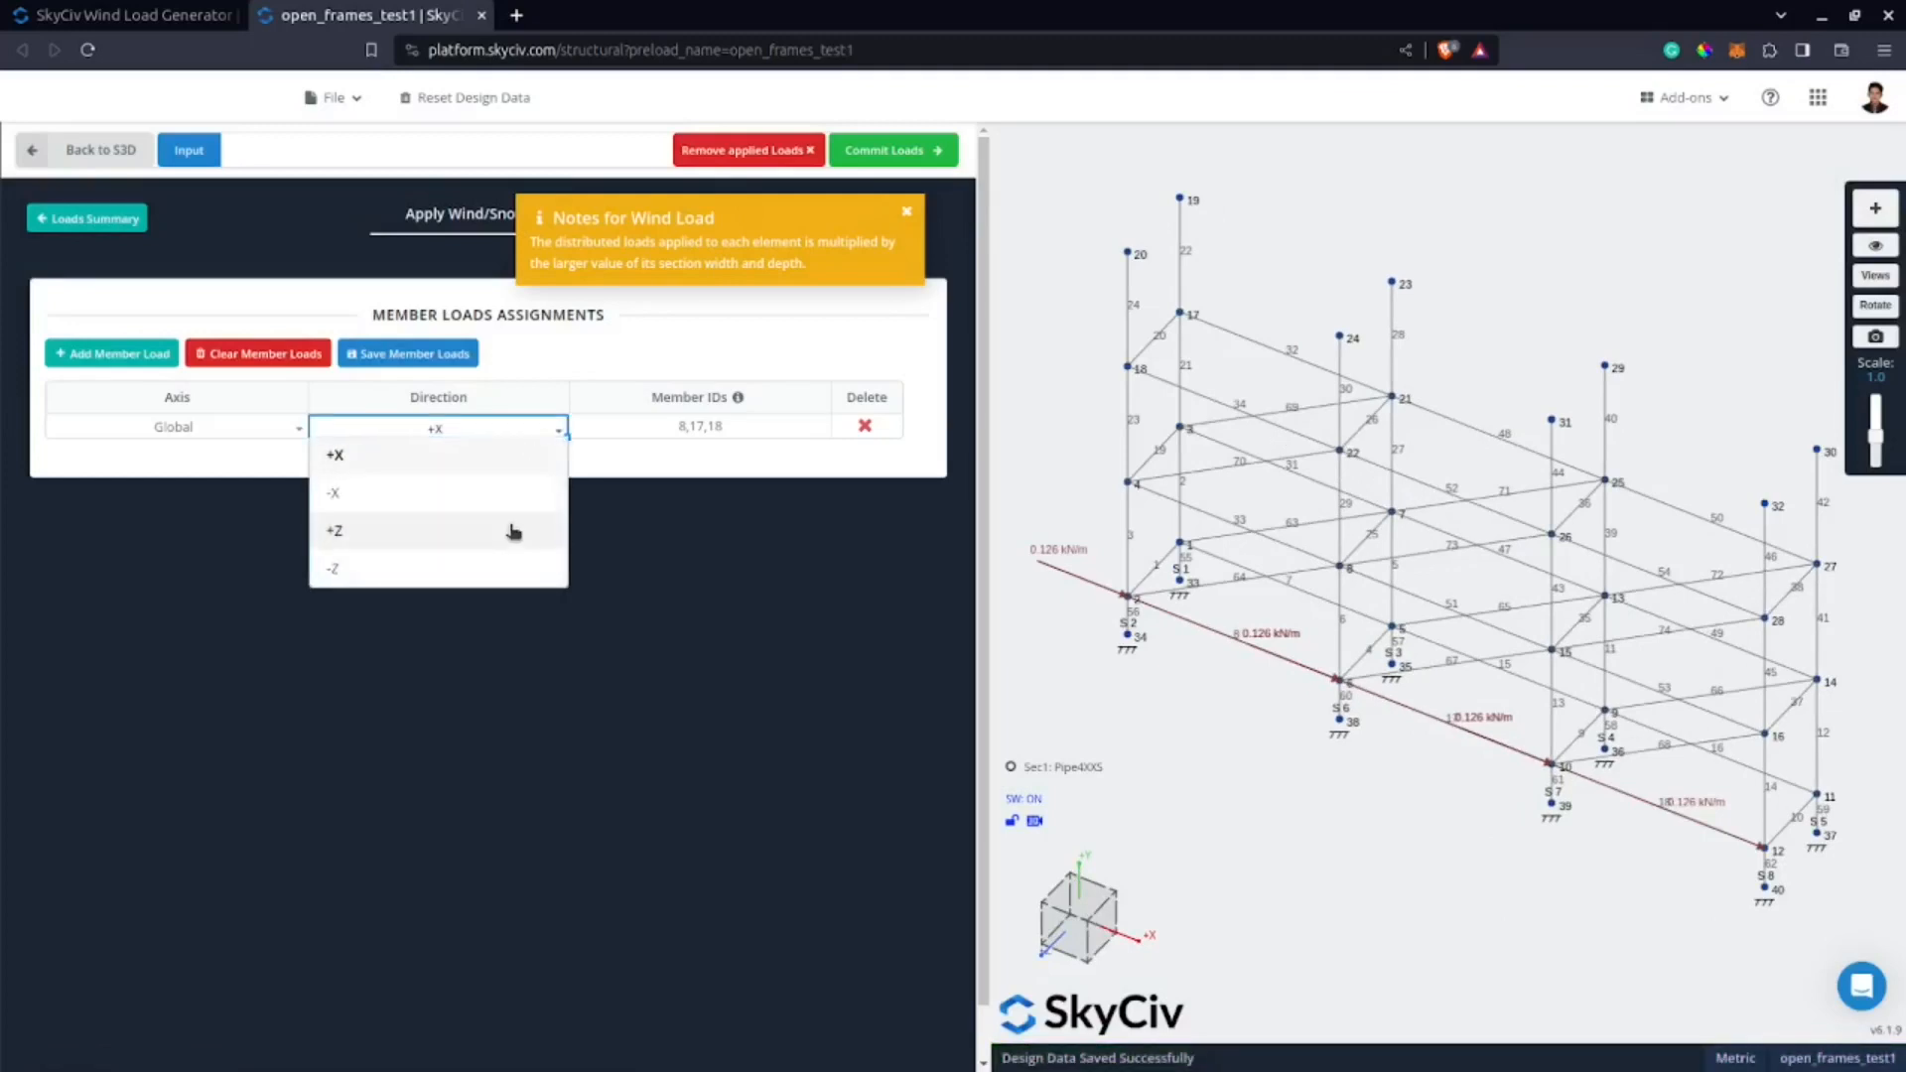
{"action": "left_click", "coordinate": [513, 532]}
{"action": "left_click", "coordinate": [527, 430]}
{"action": "left_click", "coordinate": [499, 559]}
{"action": "left_click", "coordinate": [937, 154]}
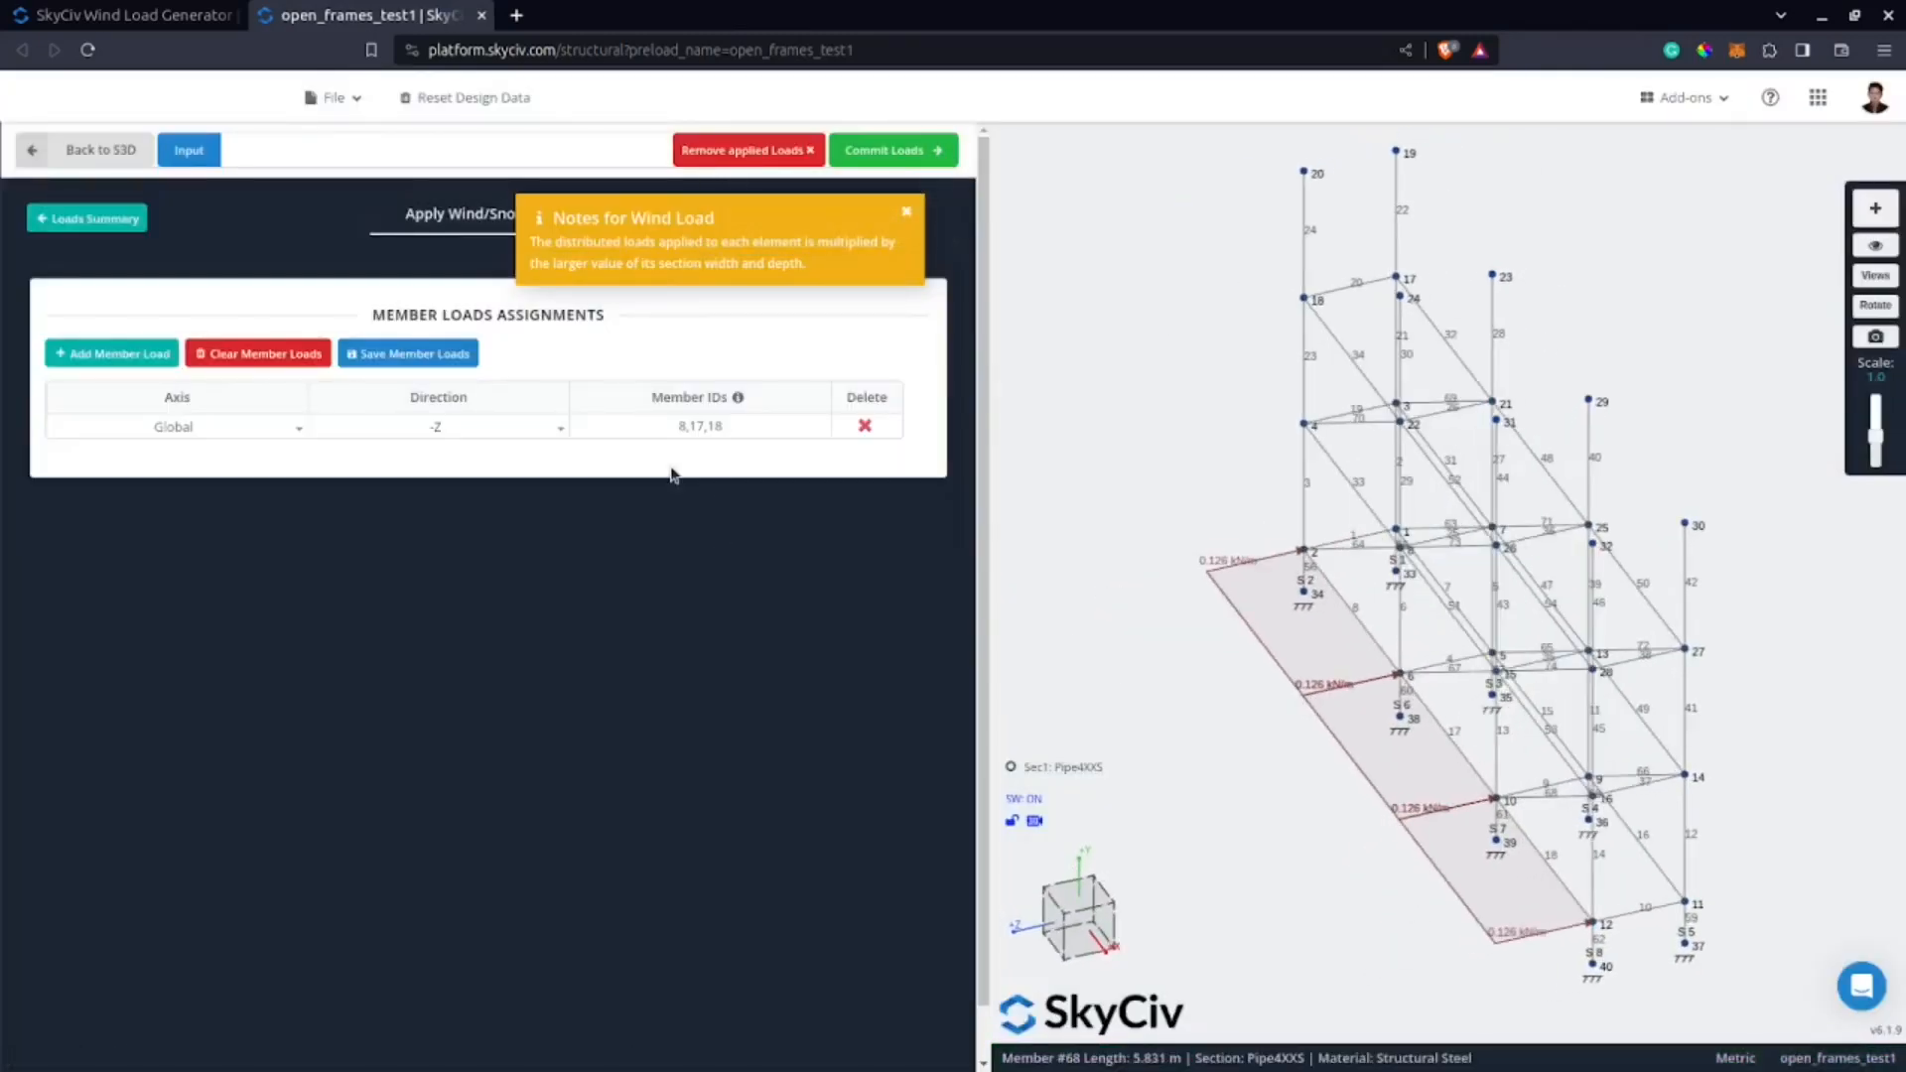
Set the member load's member IDs to the range 10-20, dismiss the wind load note and commit the loads.
{"action": "left_click", "coordinate": [754, 429]}
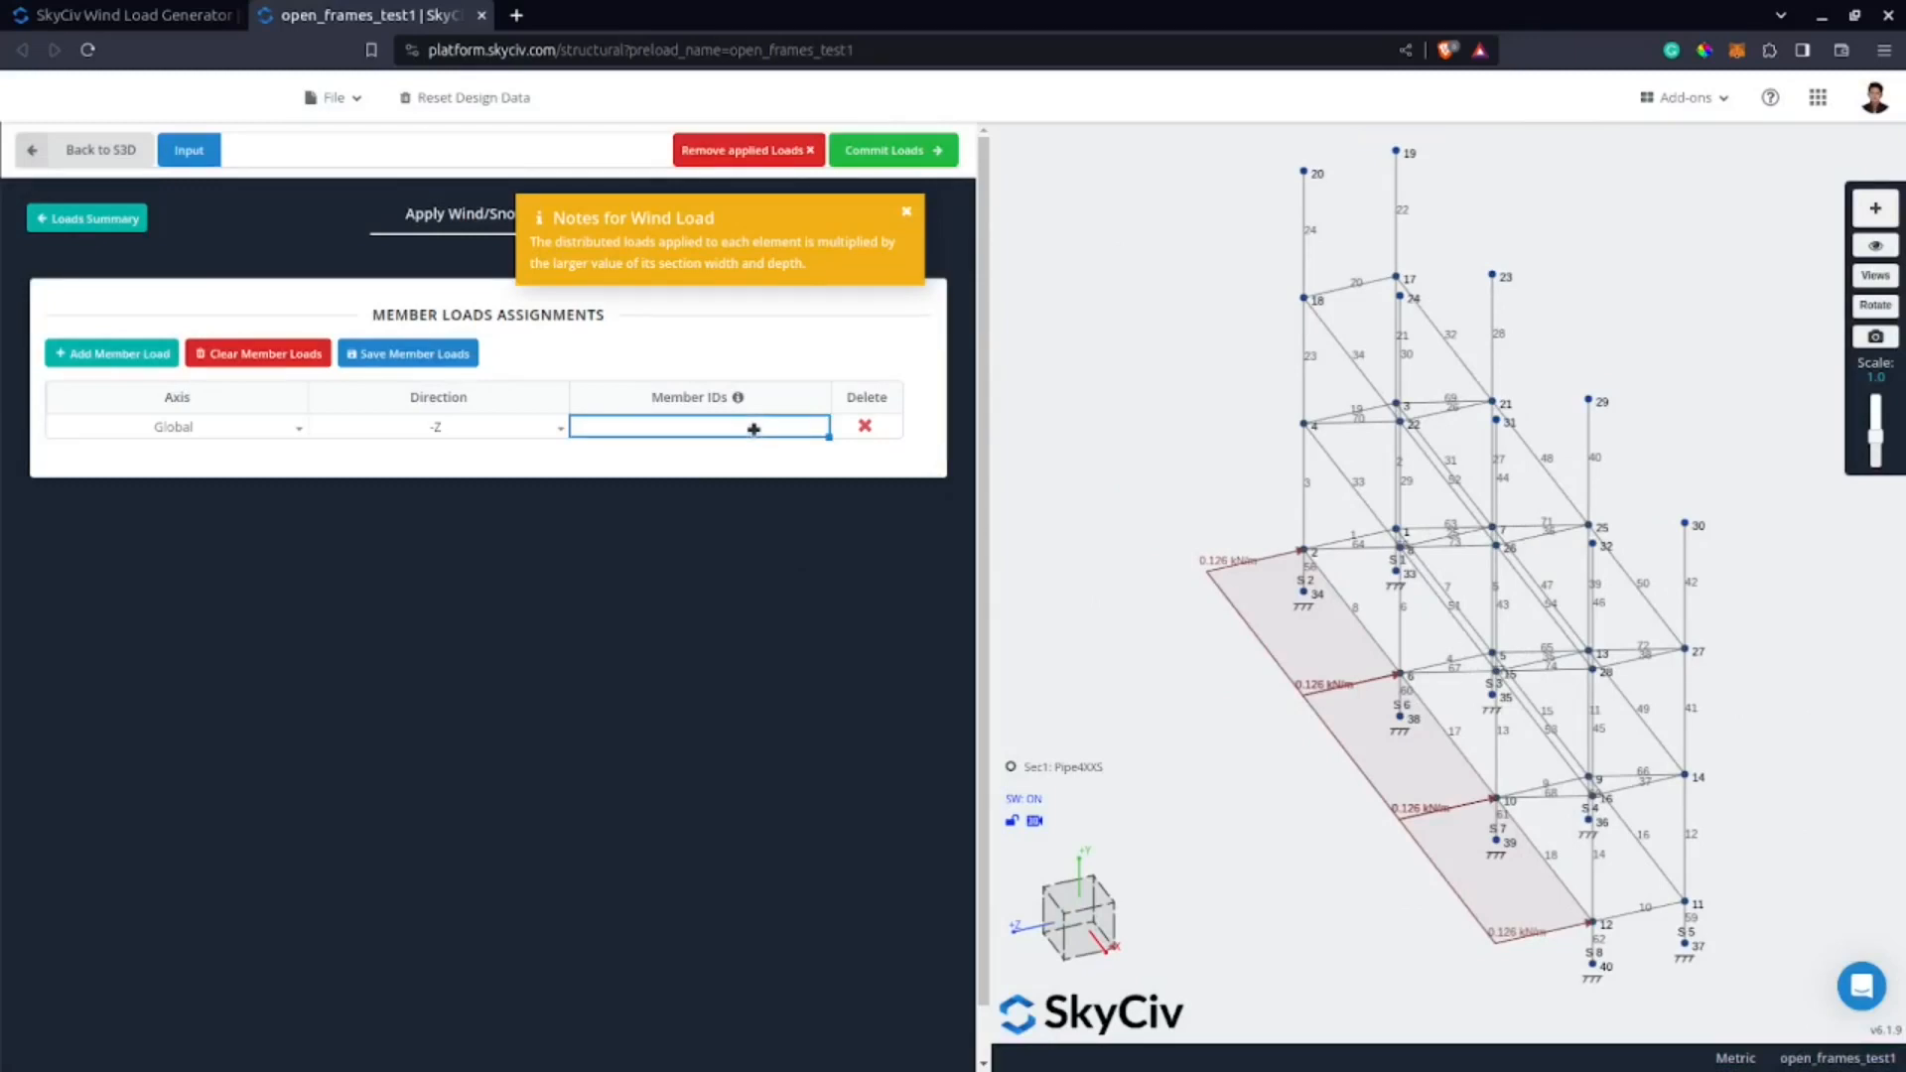
{"action": "type", "text": "10"}
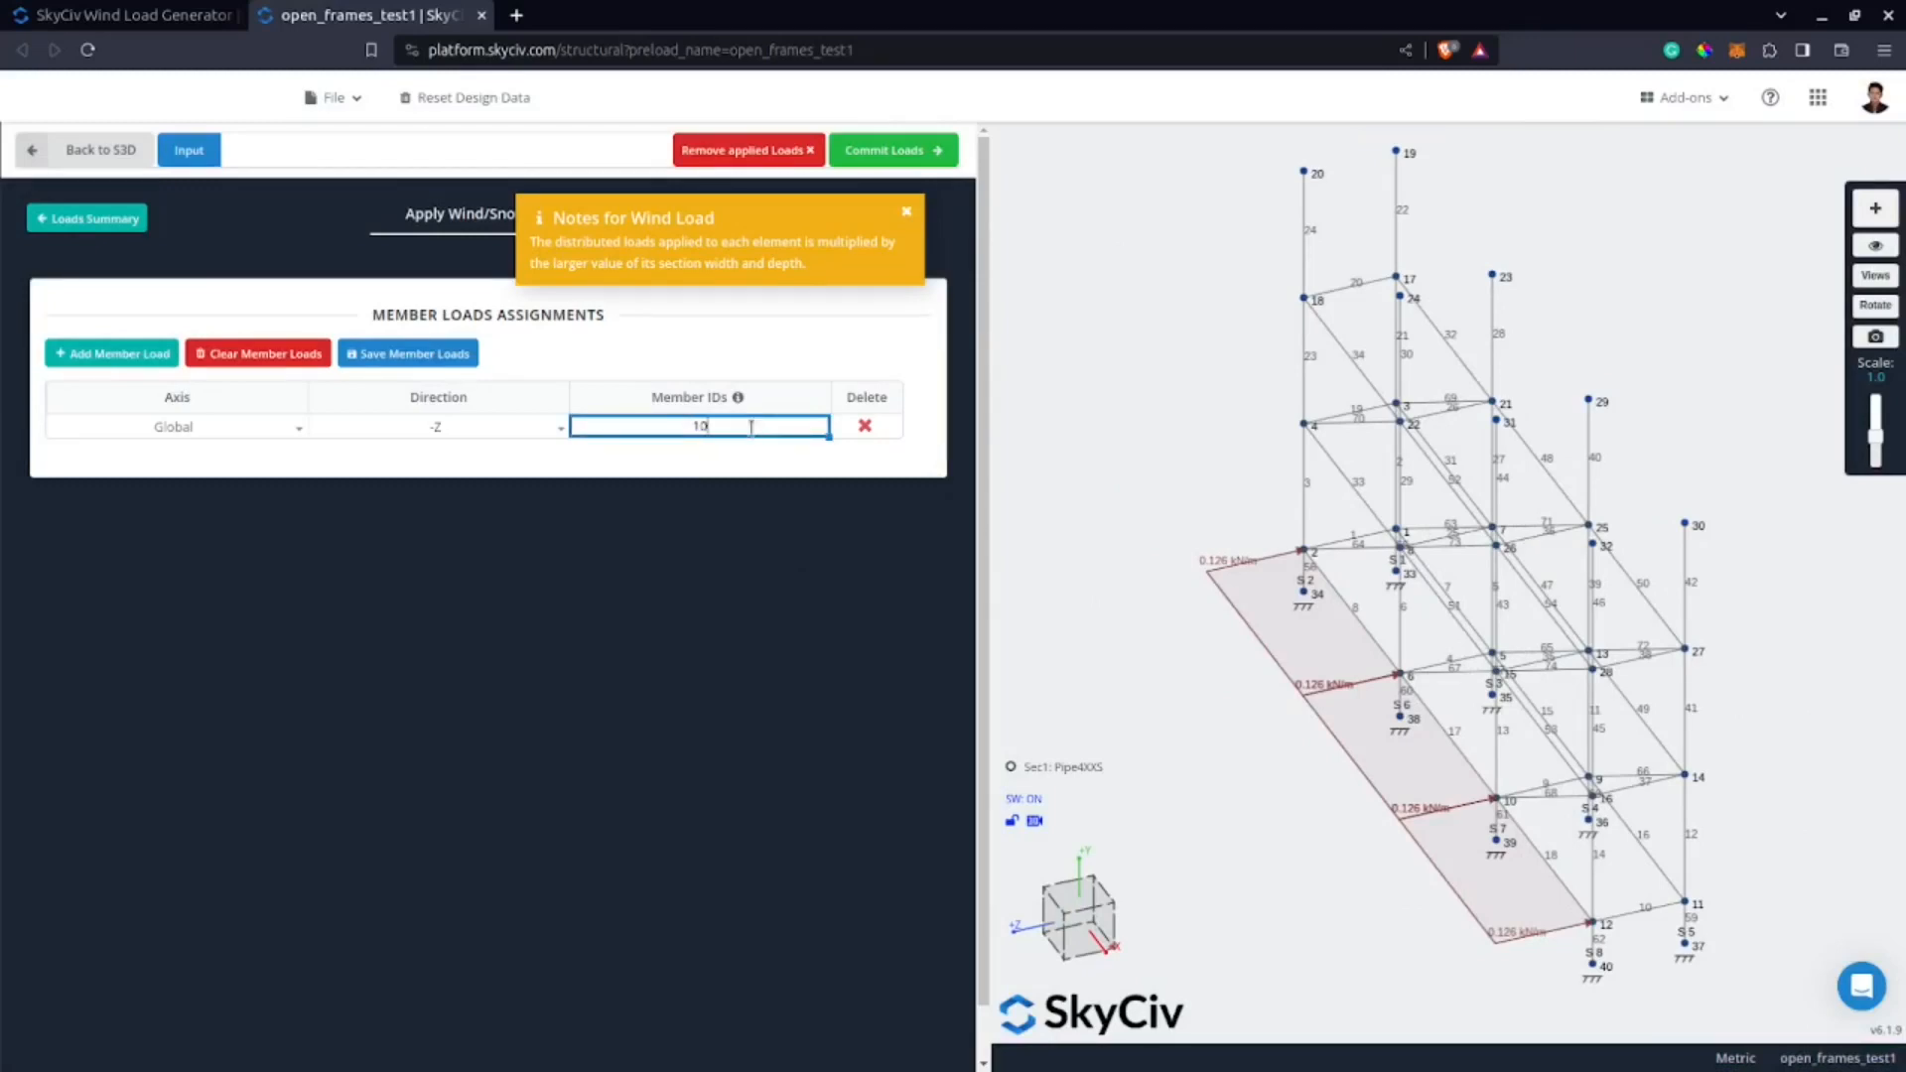
{"action": "type", "text": "-20"}
{"action": "left_click", "coordinate": [909, 215]}
{"action": "left_click", "coordinate": [913, 153]}
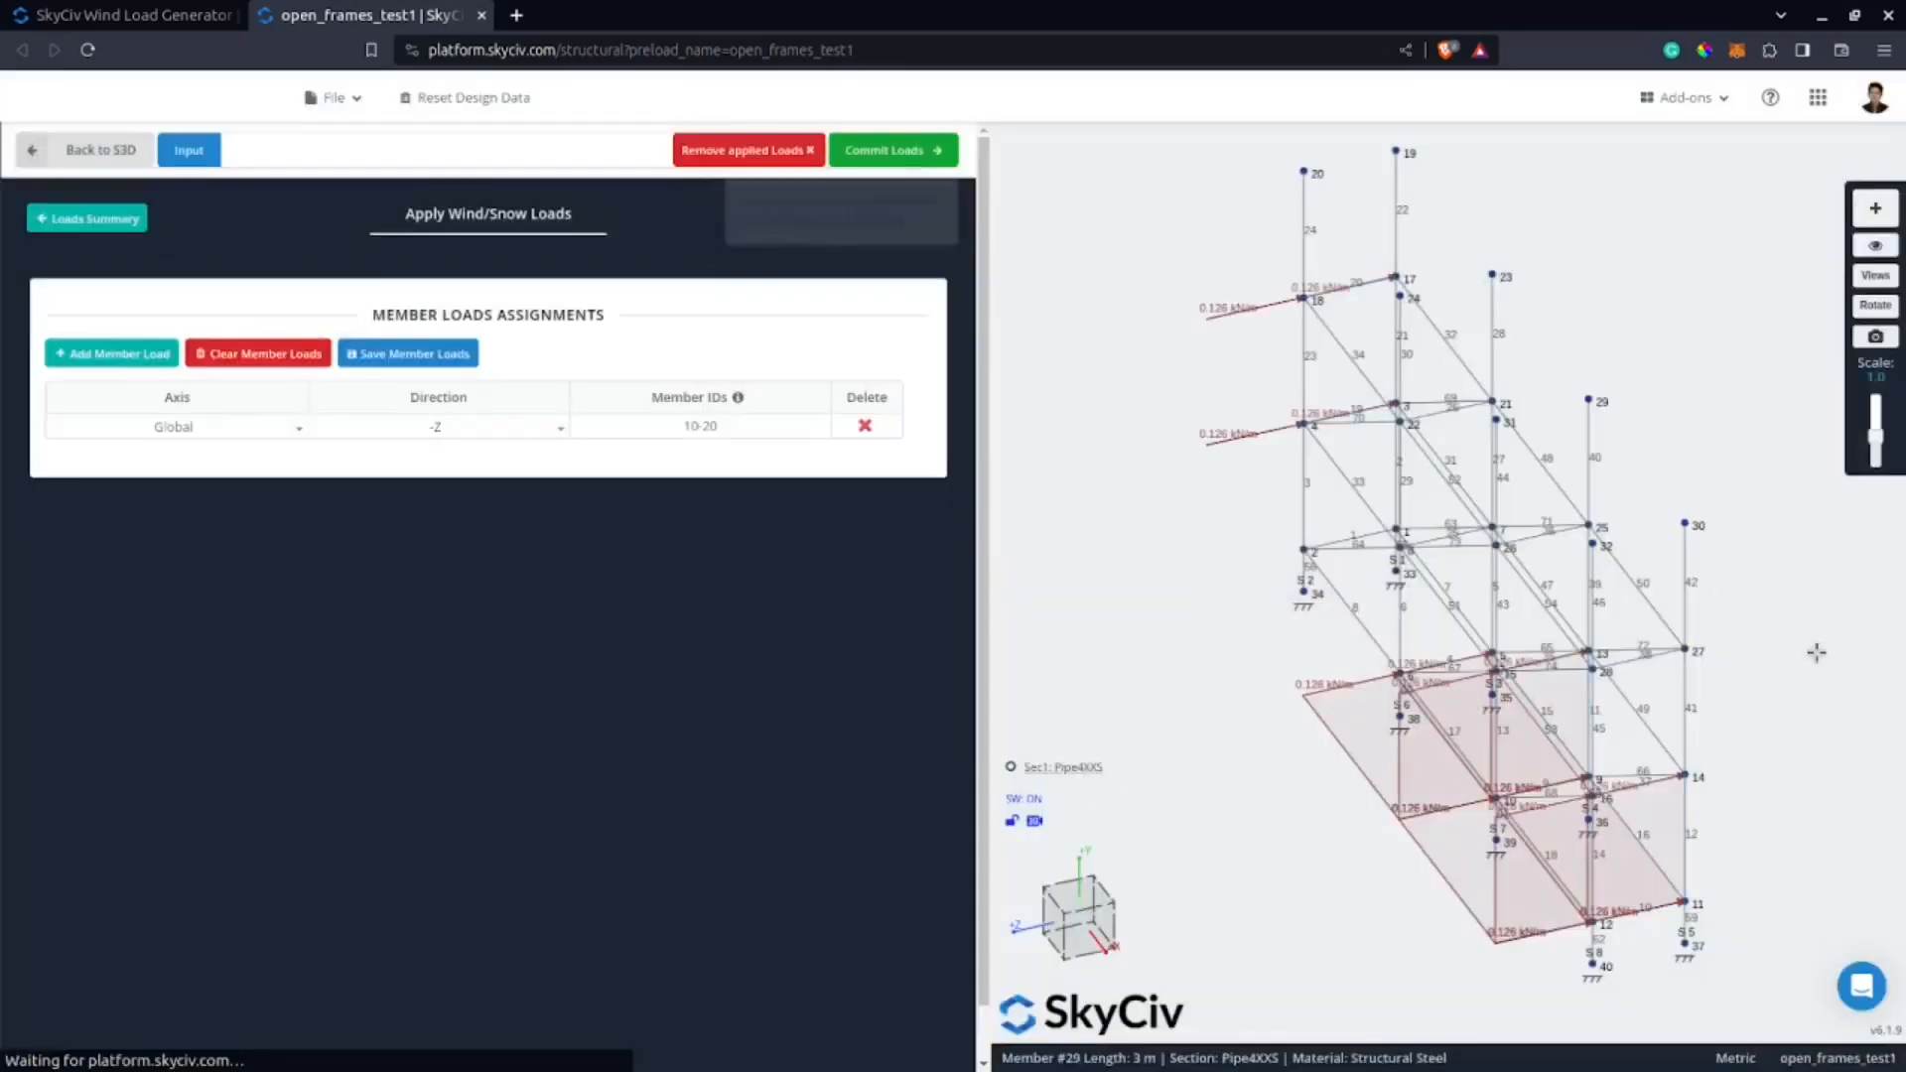
Hide the nodes in the 3D model and reduce the load display scale to 0.2.
{"action": "left_click_drag", "start_coordinate": [1370, 966], "coordinate": [1454, 928]}
{"action": "scroll", "coordinate": [1461, 836], "scroll_direction": "up", "scroll_amount": 5}
{"action": "left_click_drag", "start_coordinate": [1642, 855], "coordinate": [1588, 873]}
{"action": "right_click_drag", "start_coordinate": [1591, 889], "coordinate": [1362, 818]}
{"action": "left_click", "coordinate": [1883, 248]}
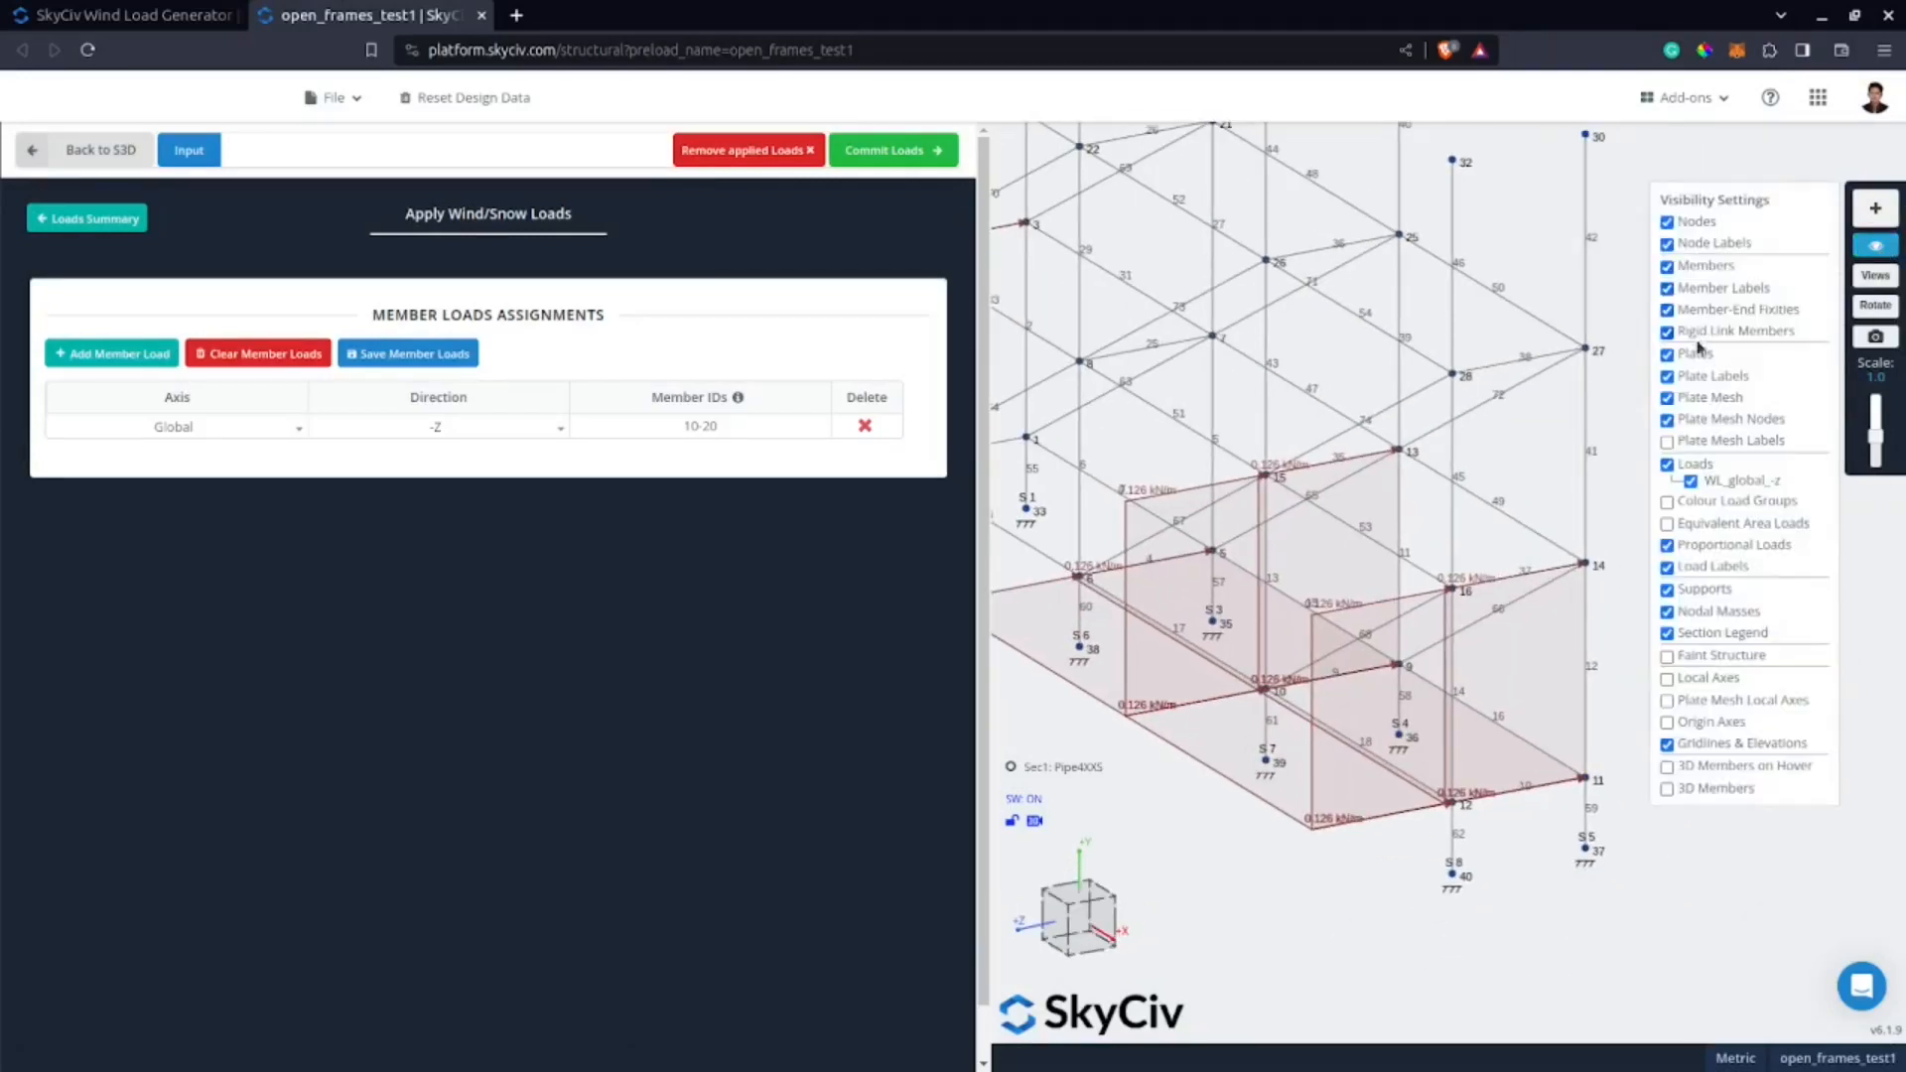
{"action": "left_click", "coordinate": [1668, 222]}
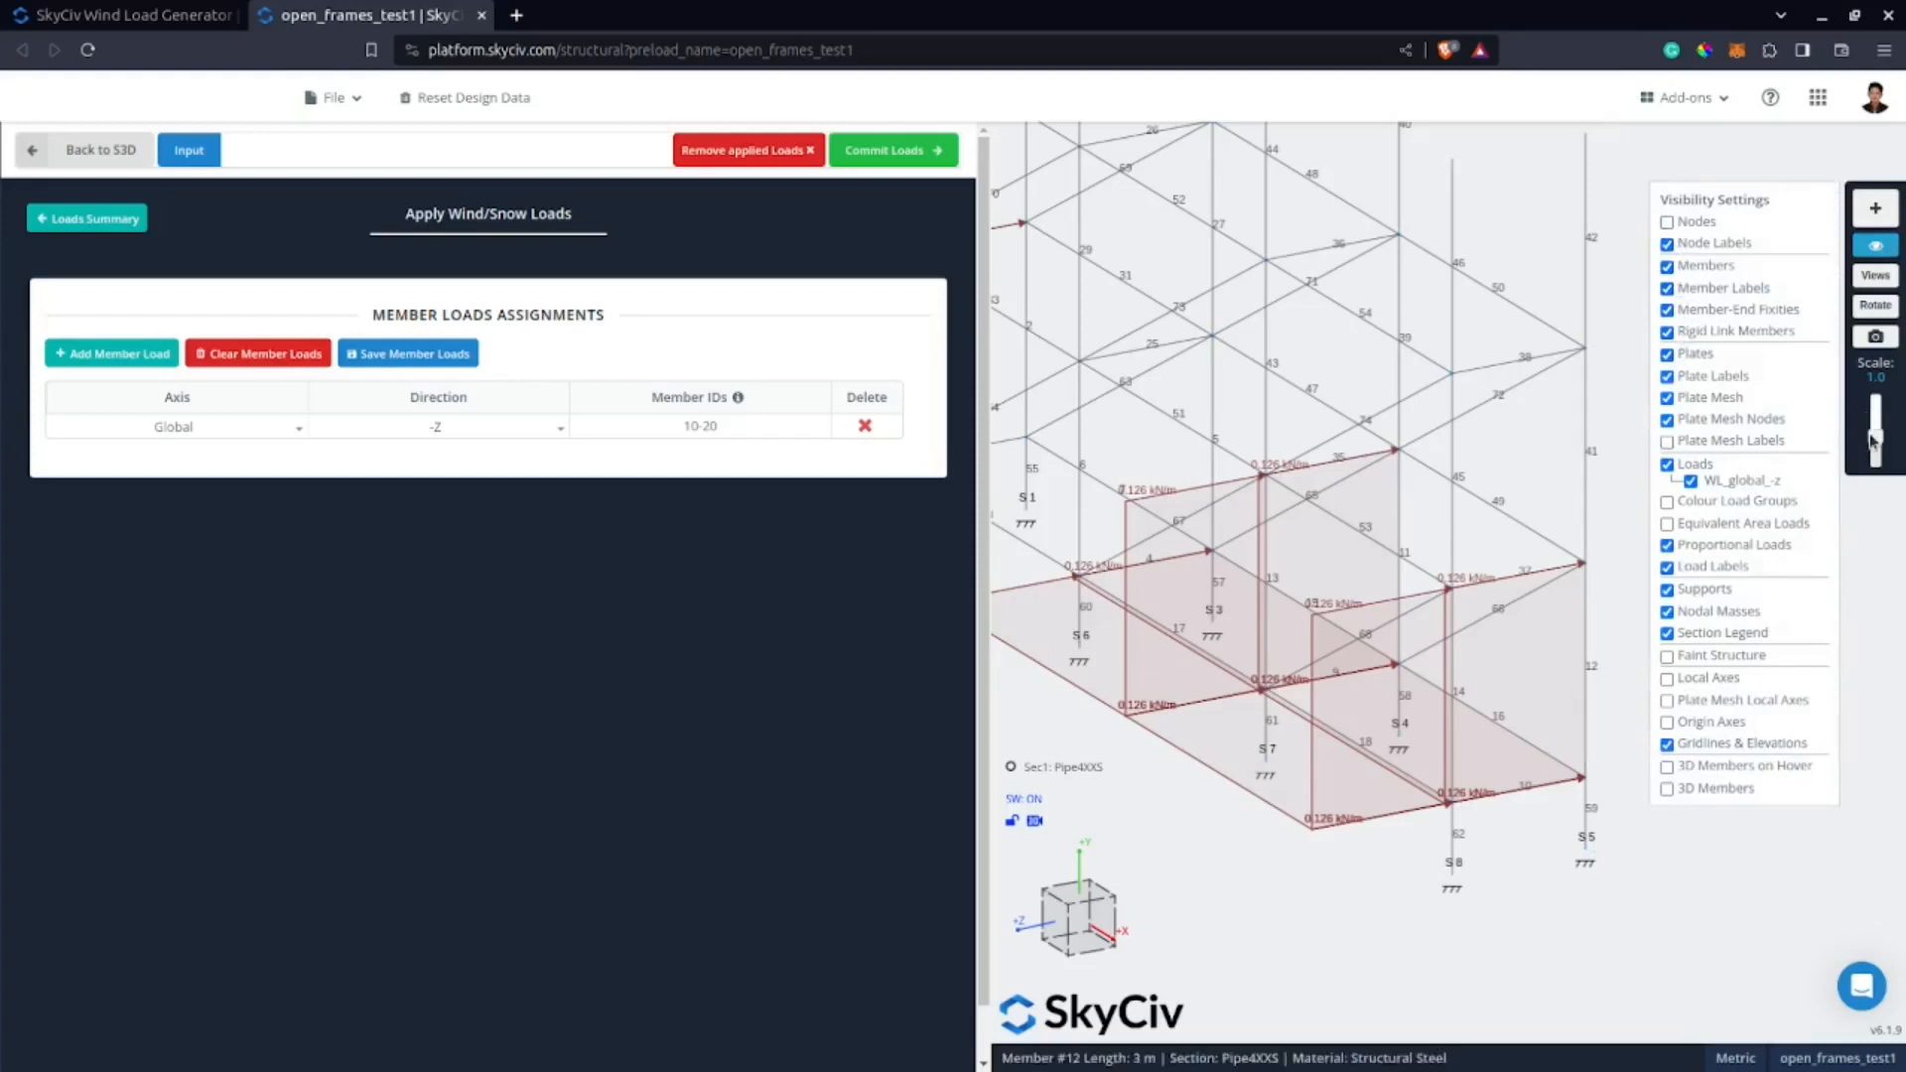
{"action": "left_click_drag", "start_coordinate": [1875, 437], "coordinate": [1875, 459]}
Examine the direction and placement of the committed -Z wind loads on members 10-20 from several sides of the frame.
{"action": "left_click_drag", "start_coordinate": [1291, 875], "coordinate": [1410, 703]}
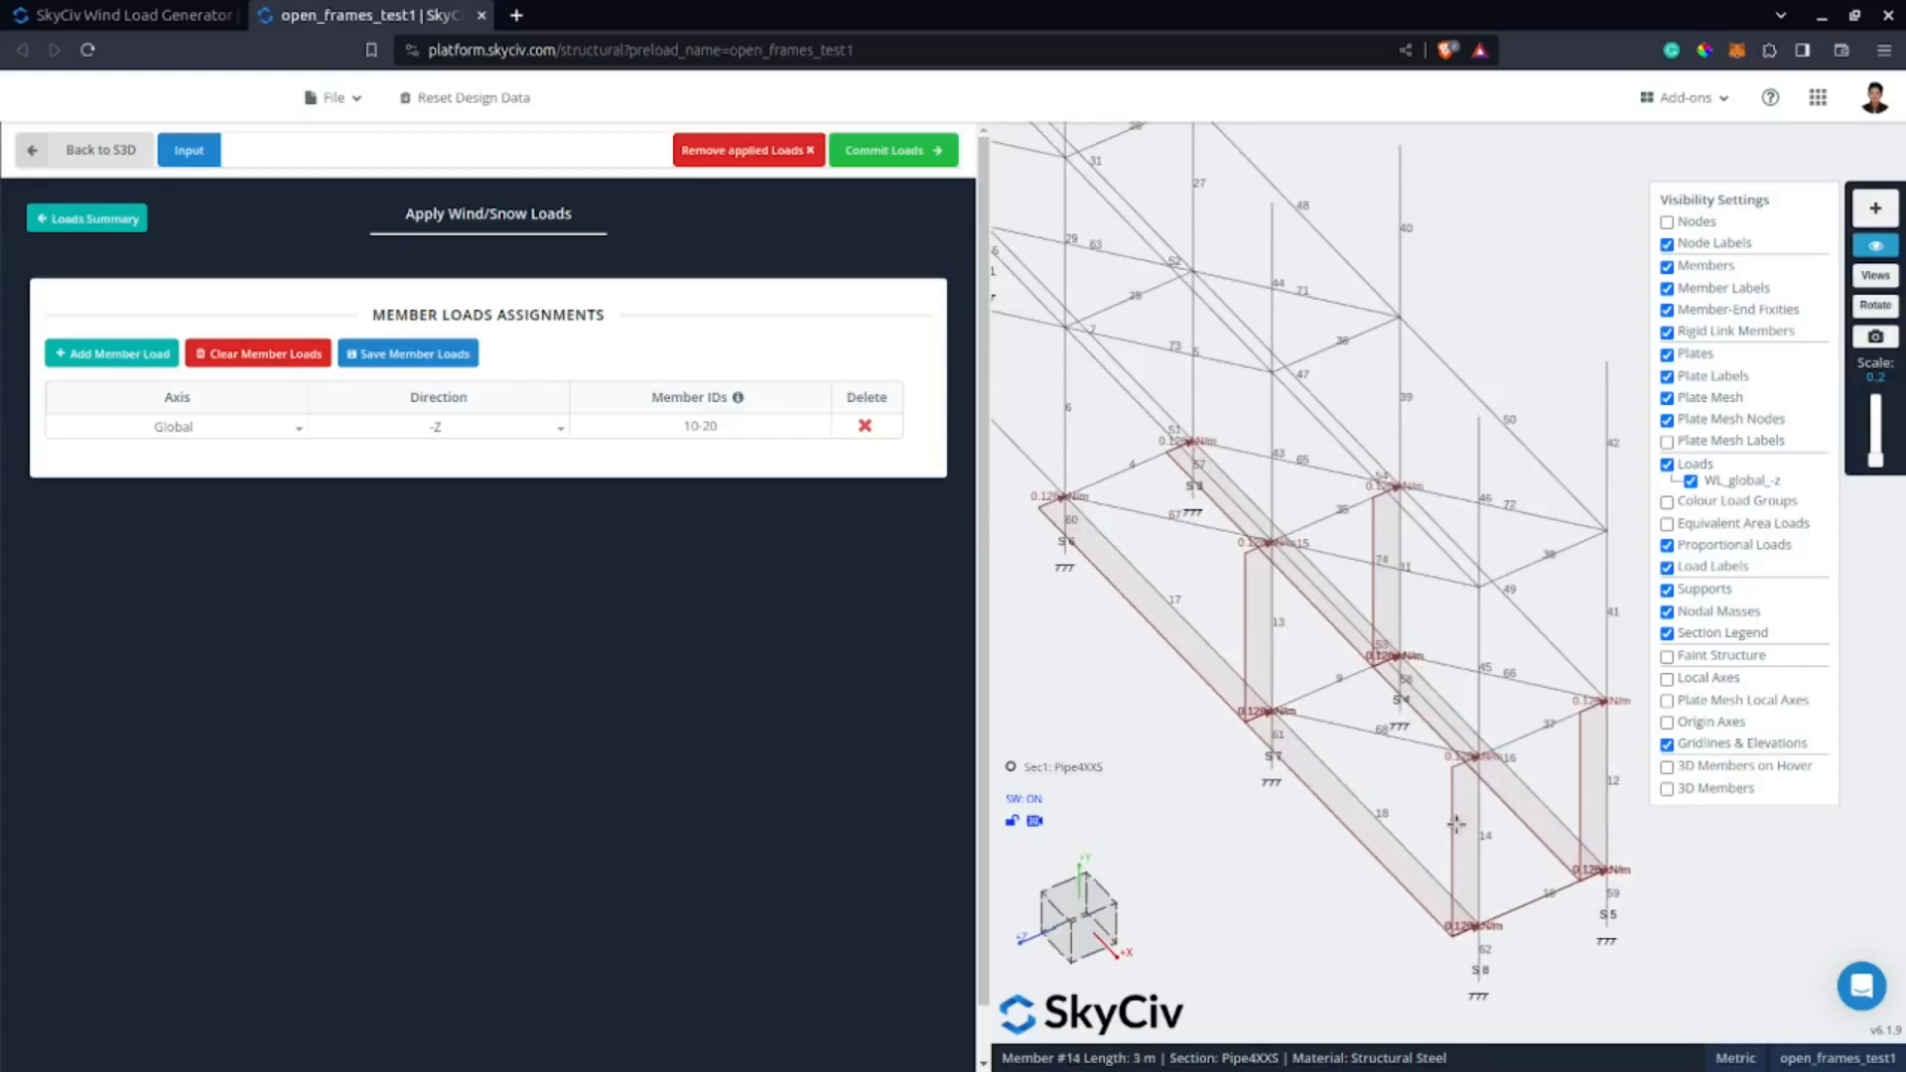
{"action": "mouse_move", "coordinate": [1286, 914]}
{"action": "left_mouse_down"}
{"action": "mouse_move", "coordinate": [1325, 923]}
{"action": "mouse_move", "coordinate": [1284, 887]}
{"action": "left_mouse_up"}
{"action": "scroll", "coordinate": [1284, 886], "scroll_direction": "down", "scroll_amount": 4}
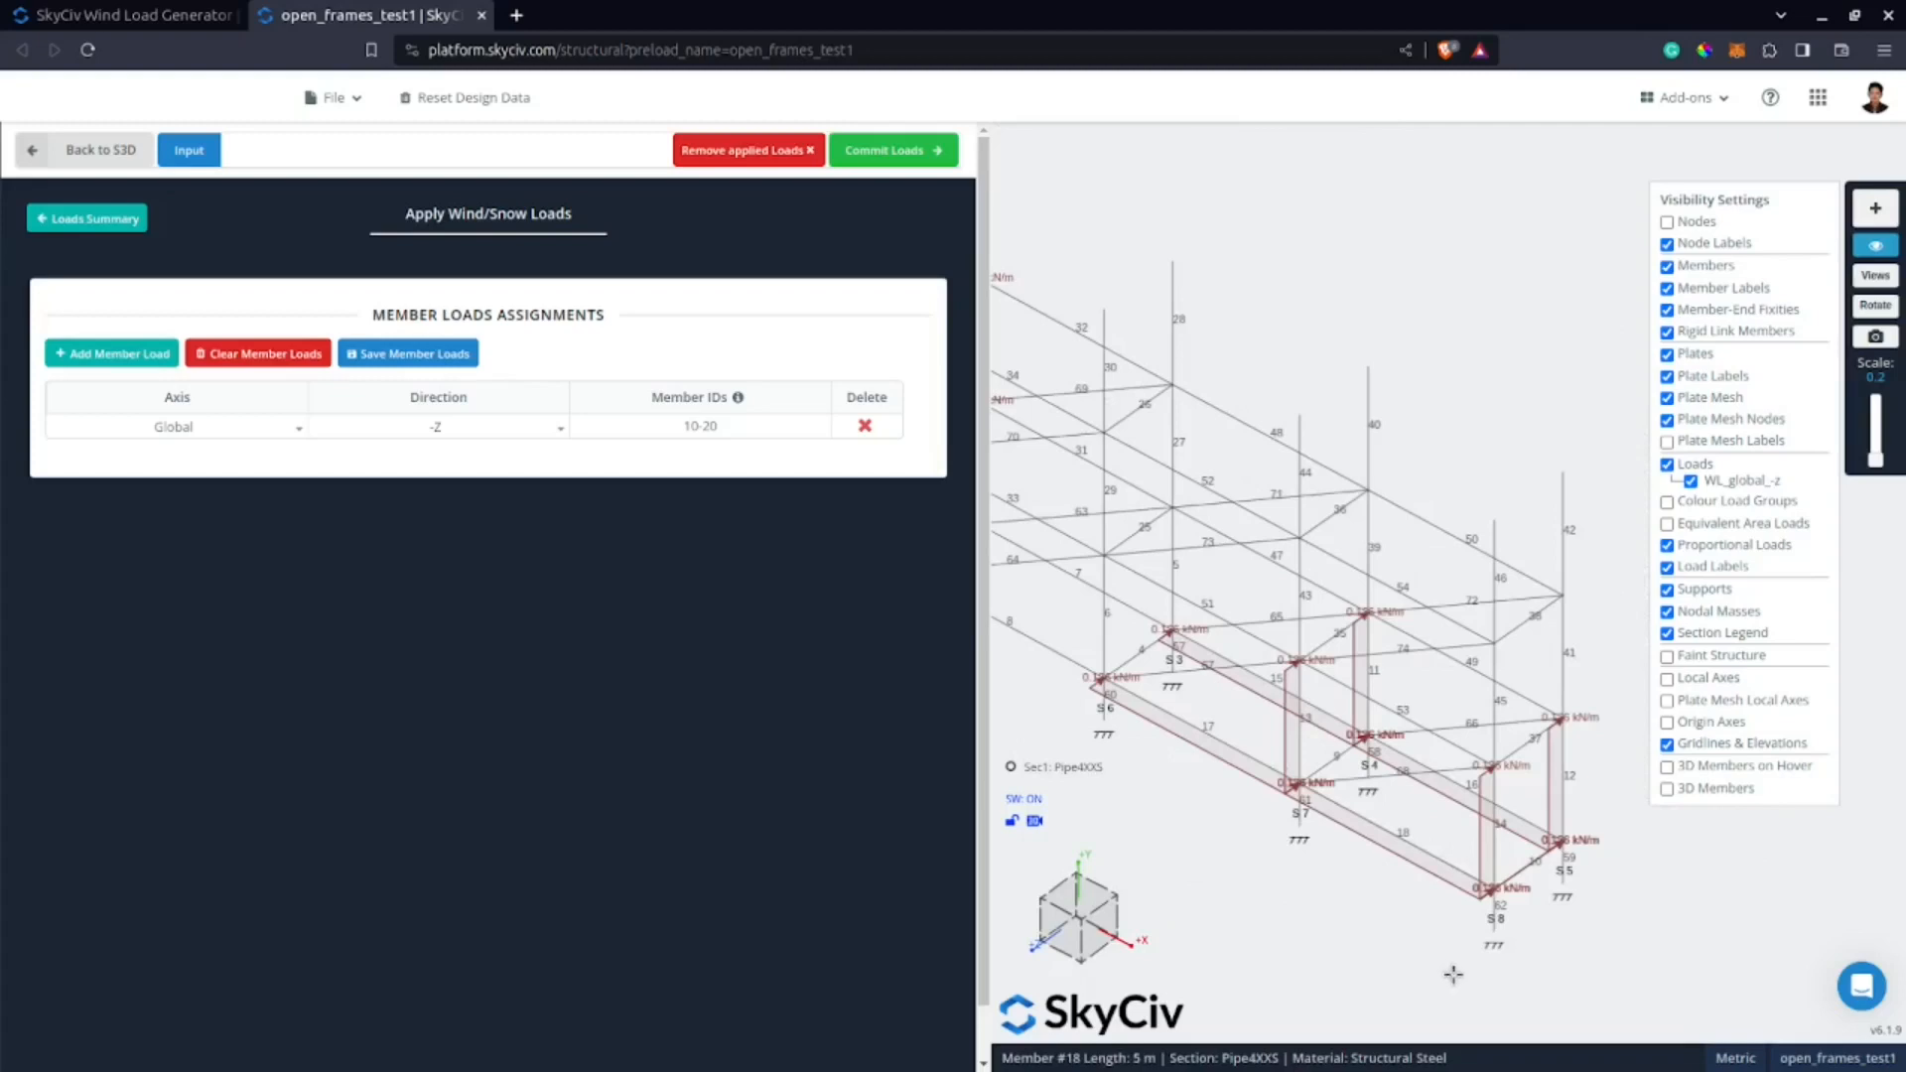
{"action": "scroll", "coordinate": [1497, 847], "scroll_direction": "up", "scroll_amount": 3}
{"action": "scroll", "coordinate": [1497, 846], "scroll_direction": "down", "scroll_amount": 5}
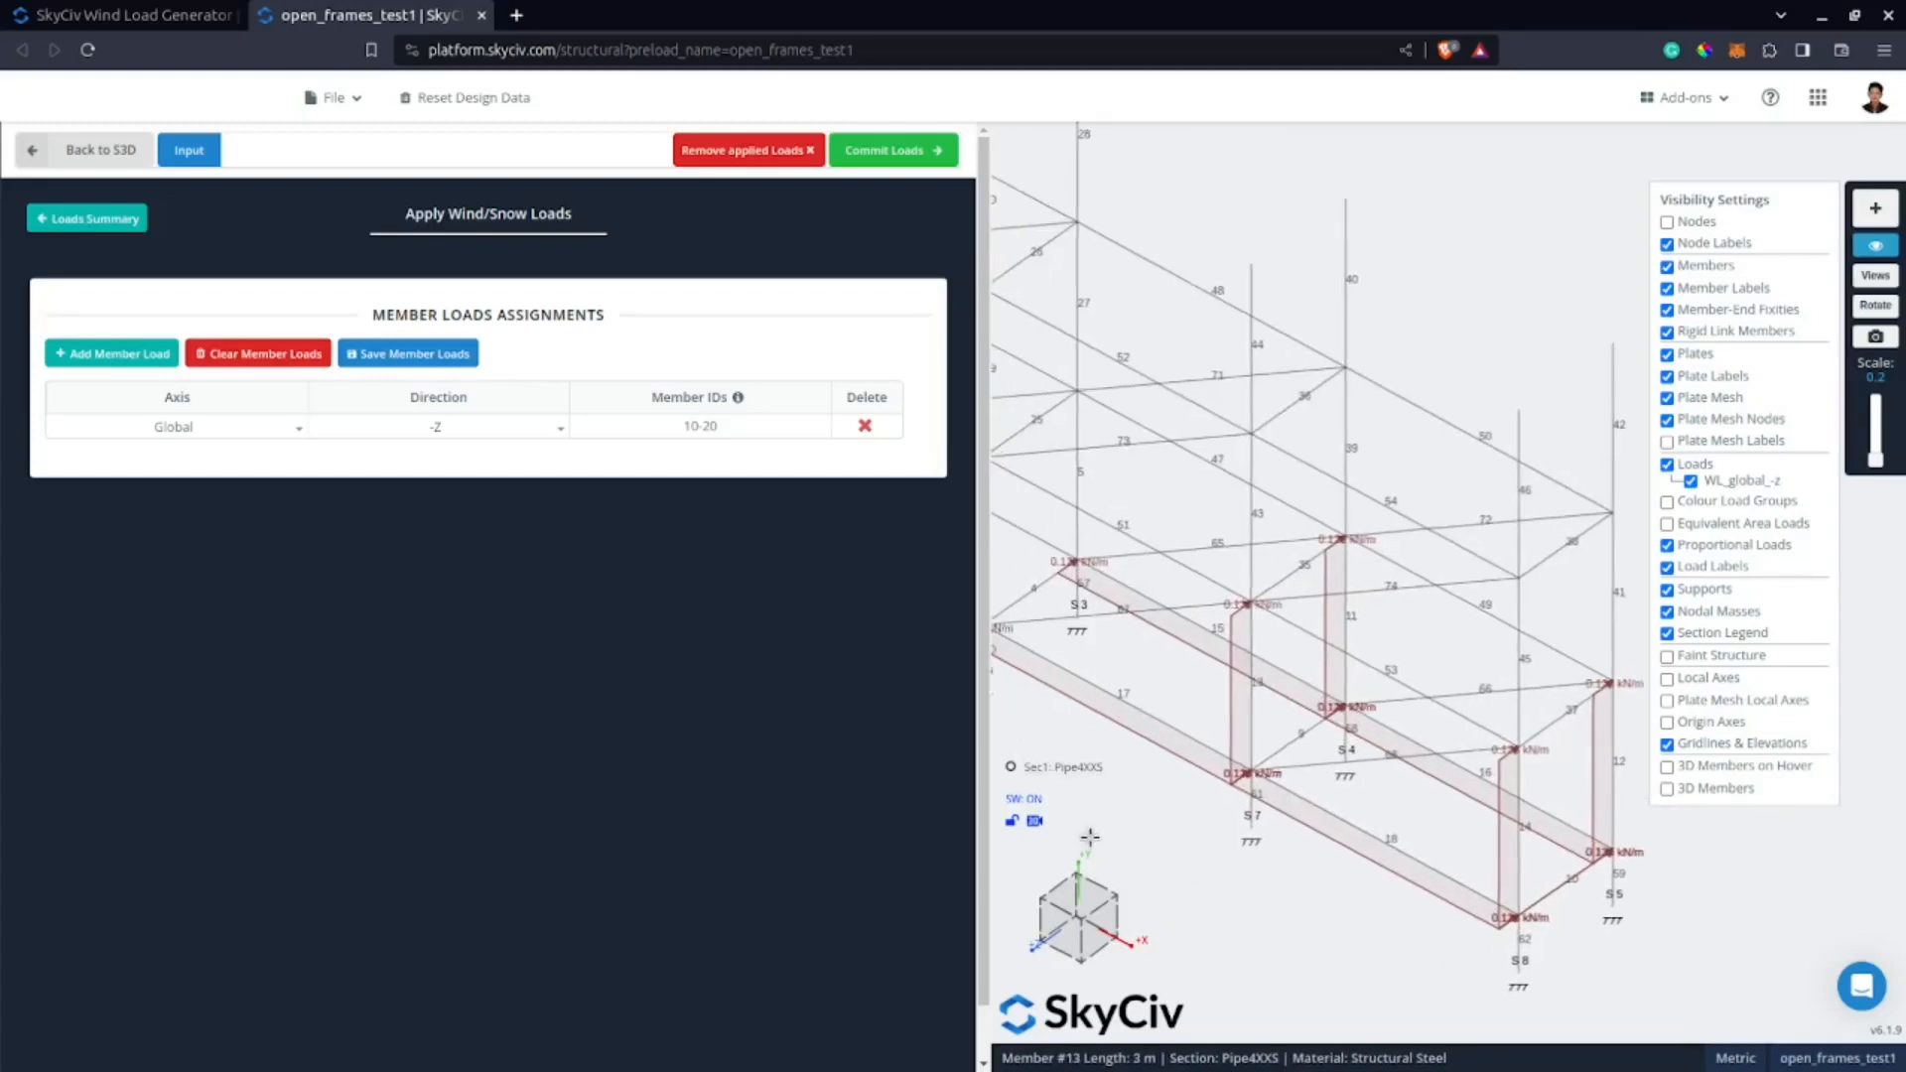
{"action": "scroll", "coordinate": [1188, 541], "scroll_direction": "up", "scroll_amount": 3}
{"action": "scroll", "coordinate": [1201, 536], "scroll_direction": "up", "scroll_amount": 4}
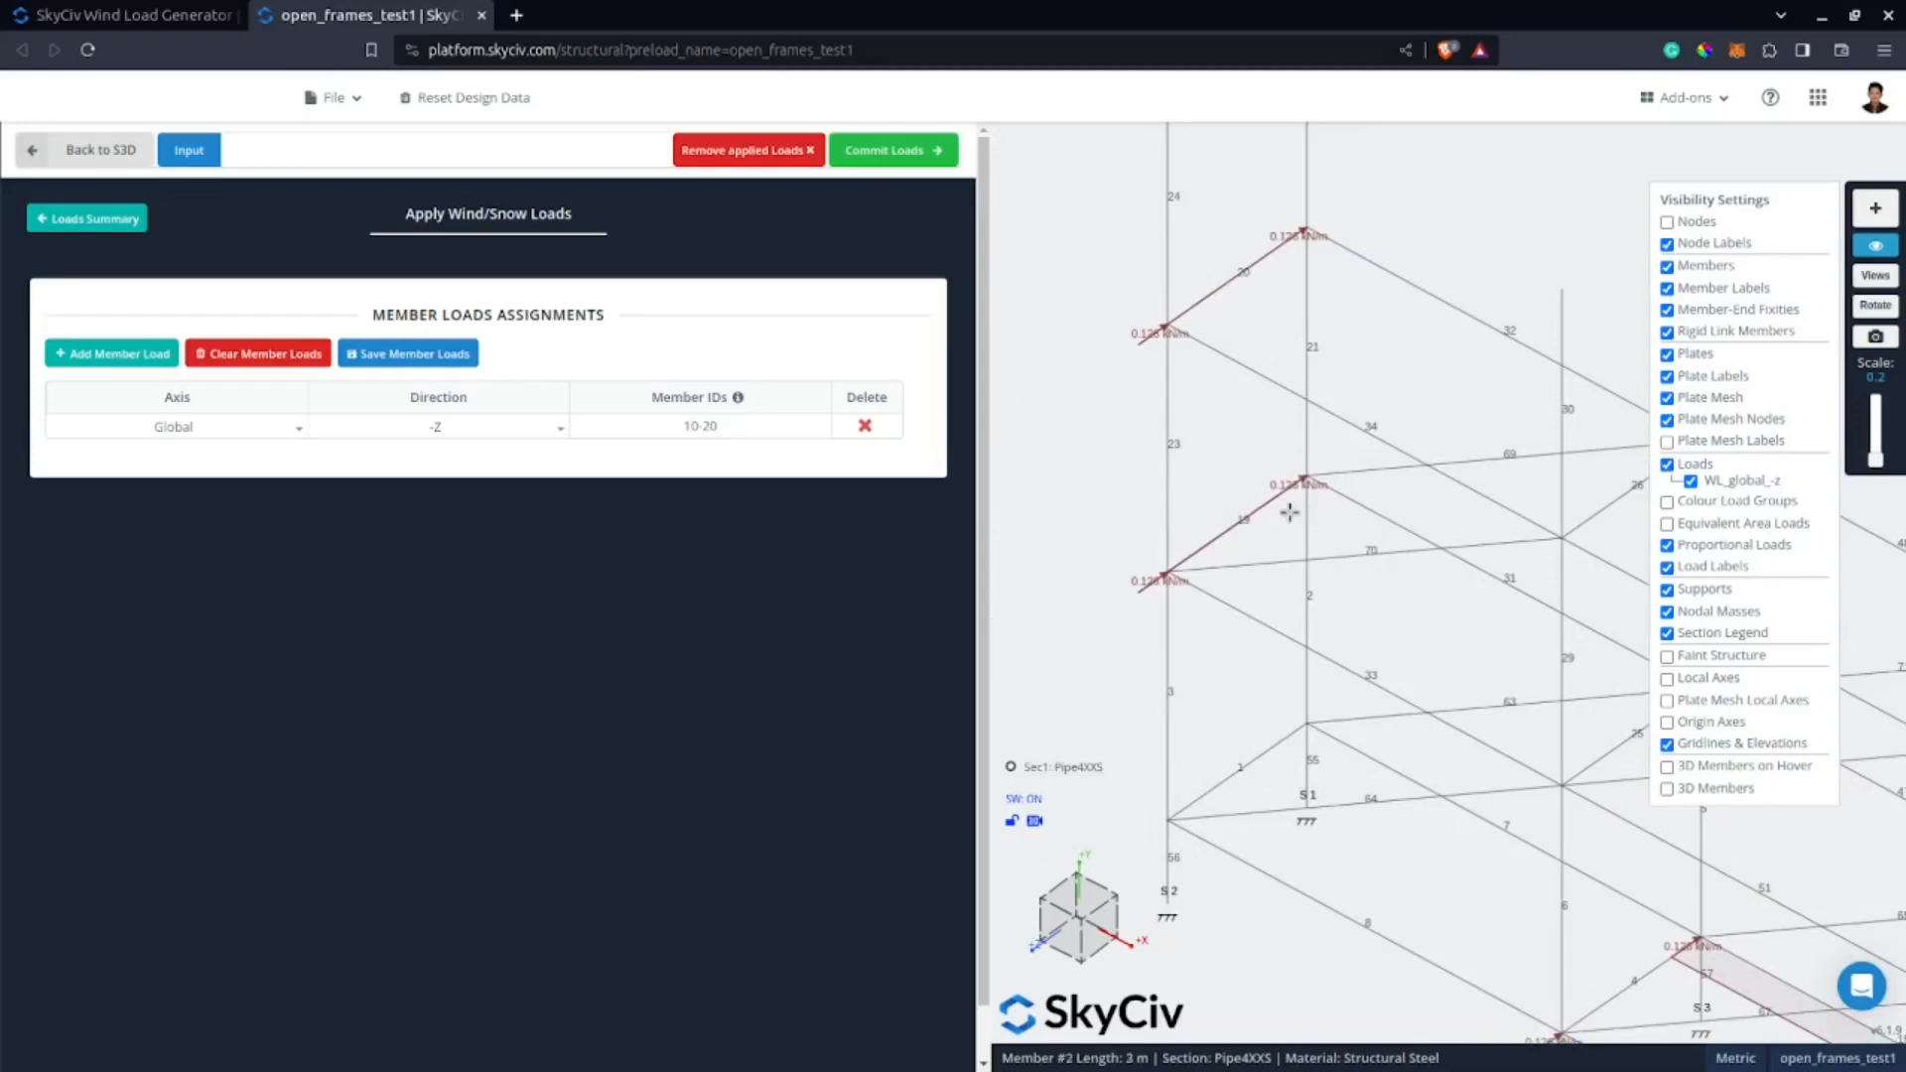
{"action": "scroll", "coordinate": [1285, 307], "scroll_direction": "down", "scroll_amount": 3}
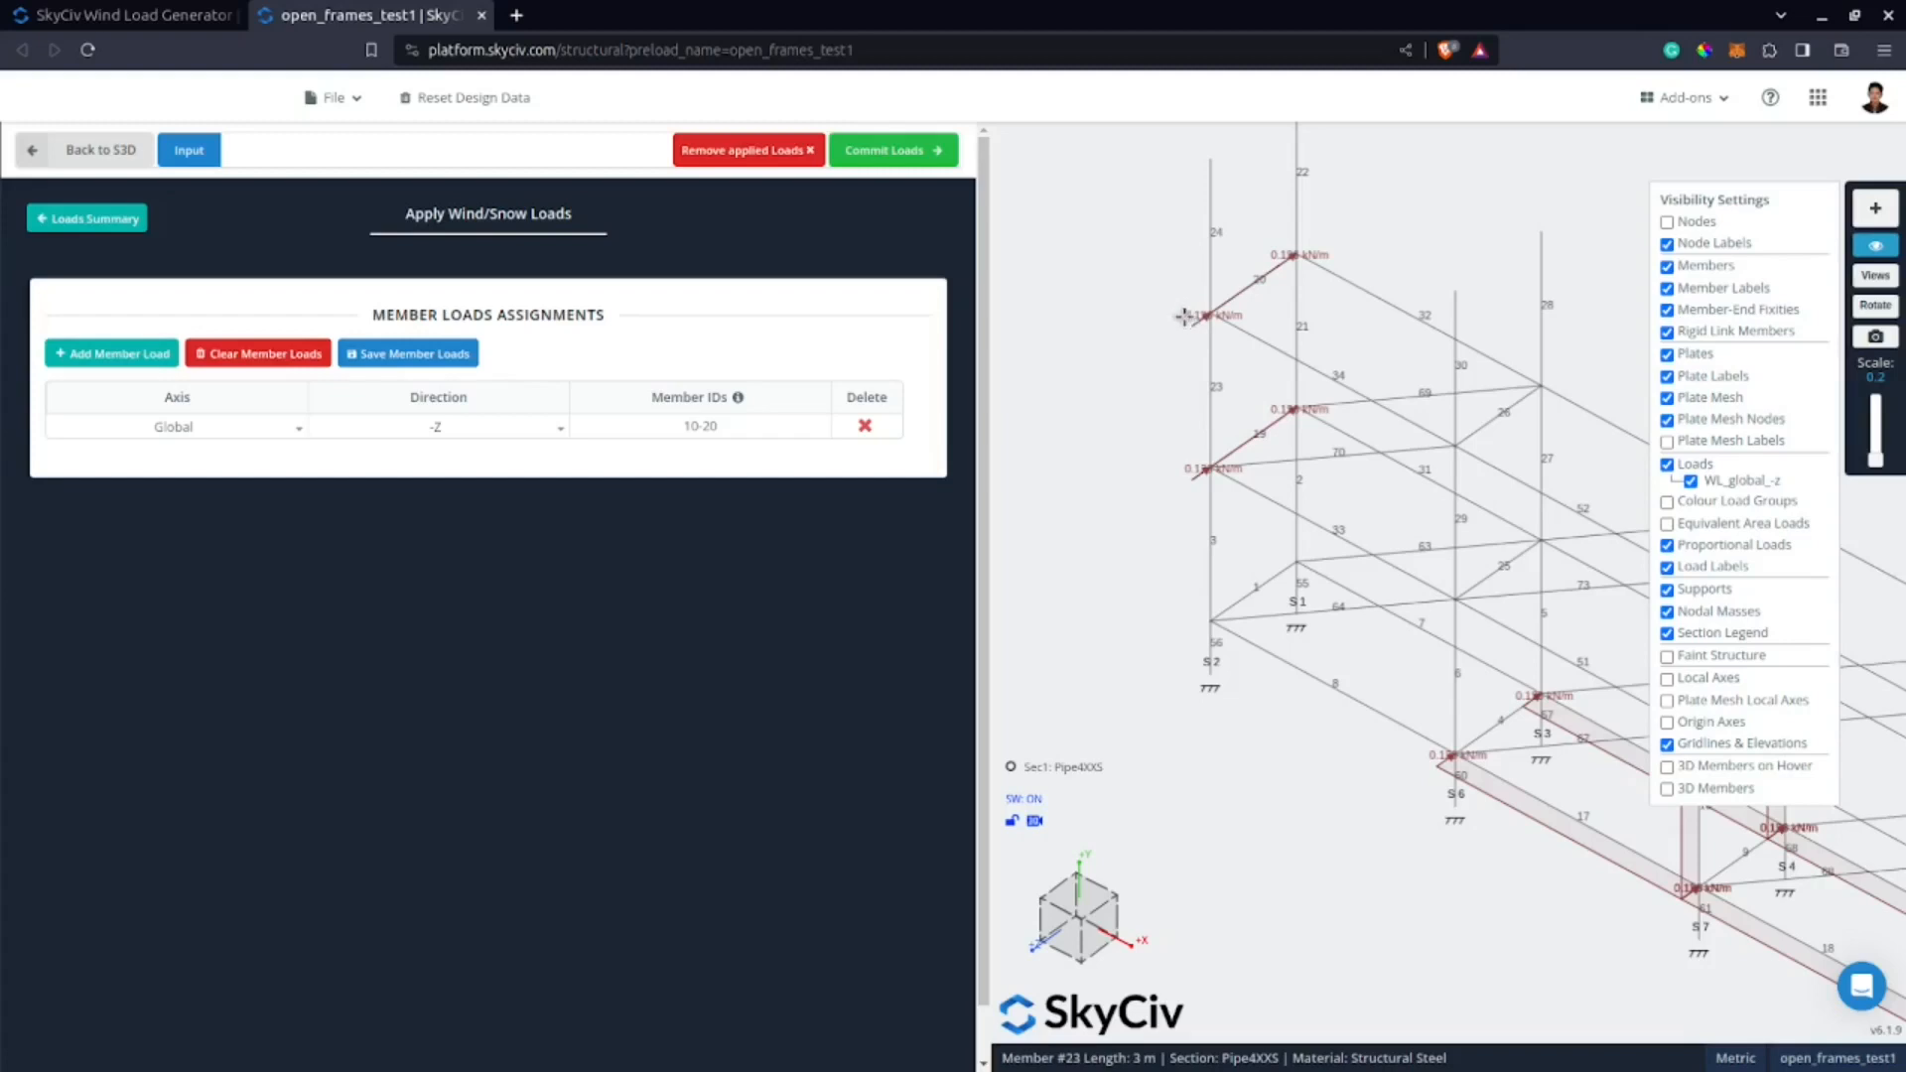
{"action": "scroll", "coordinate": [1185, 397], "scroll_direction": "down", "scroll_amount": 5}
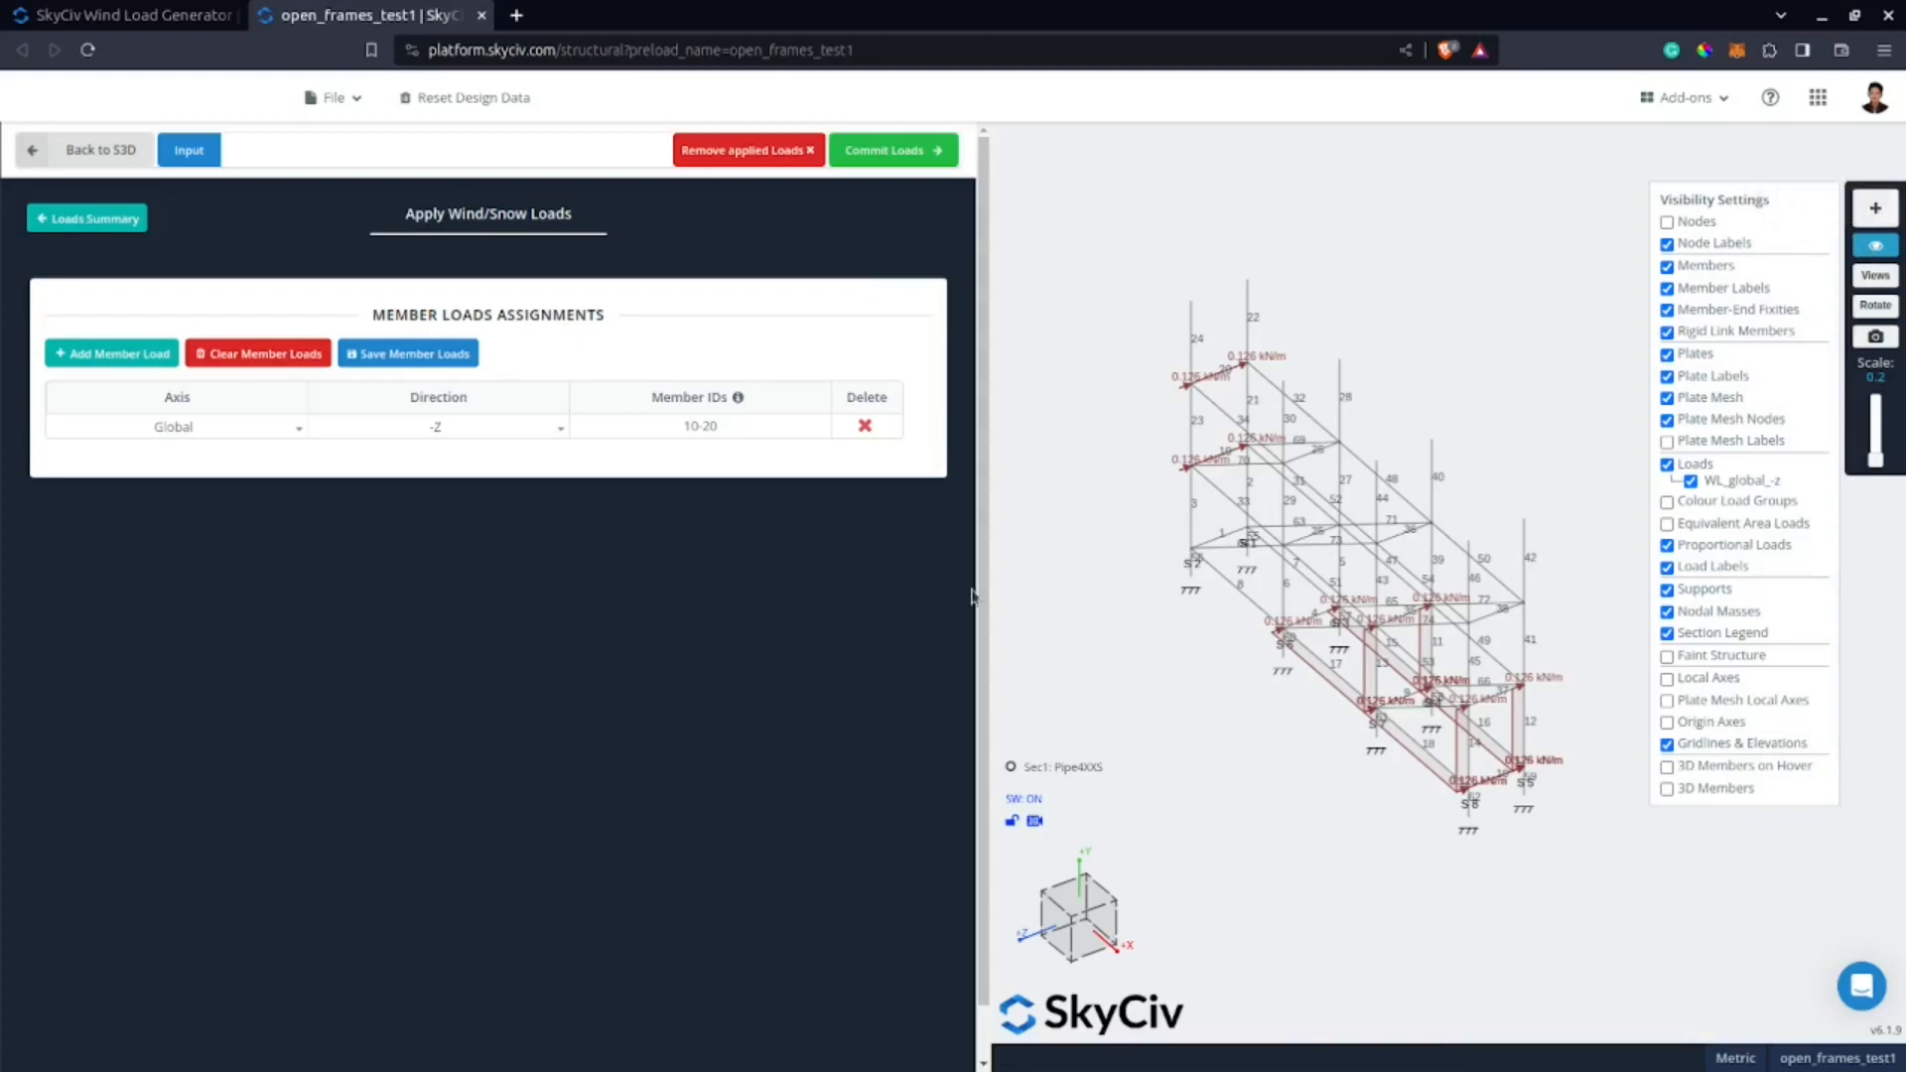
{"action": "left_click_drag", "start_coordinate": [1526, 871], "coordinate": [1364, 776]}
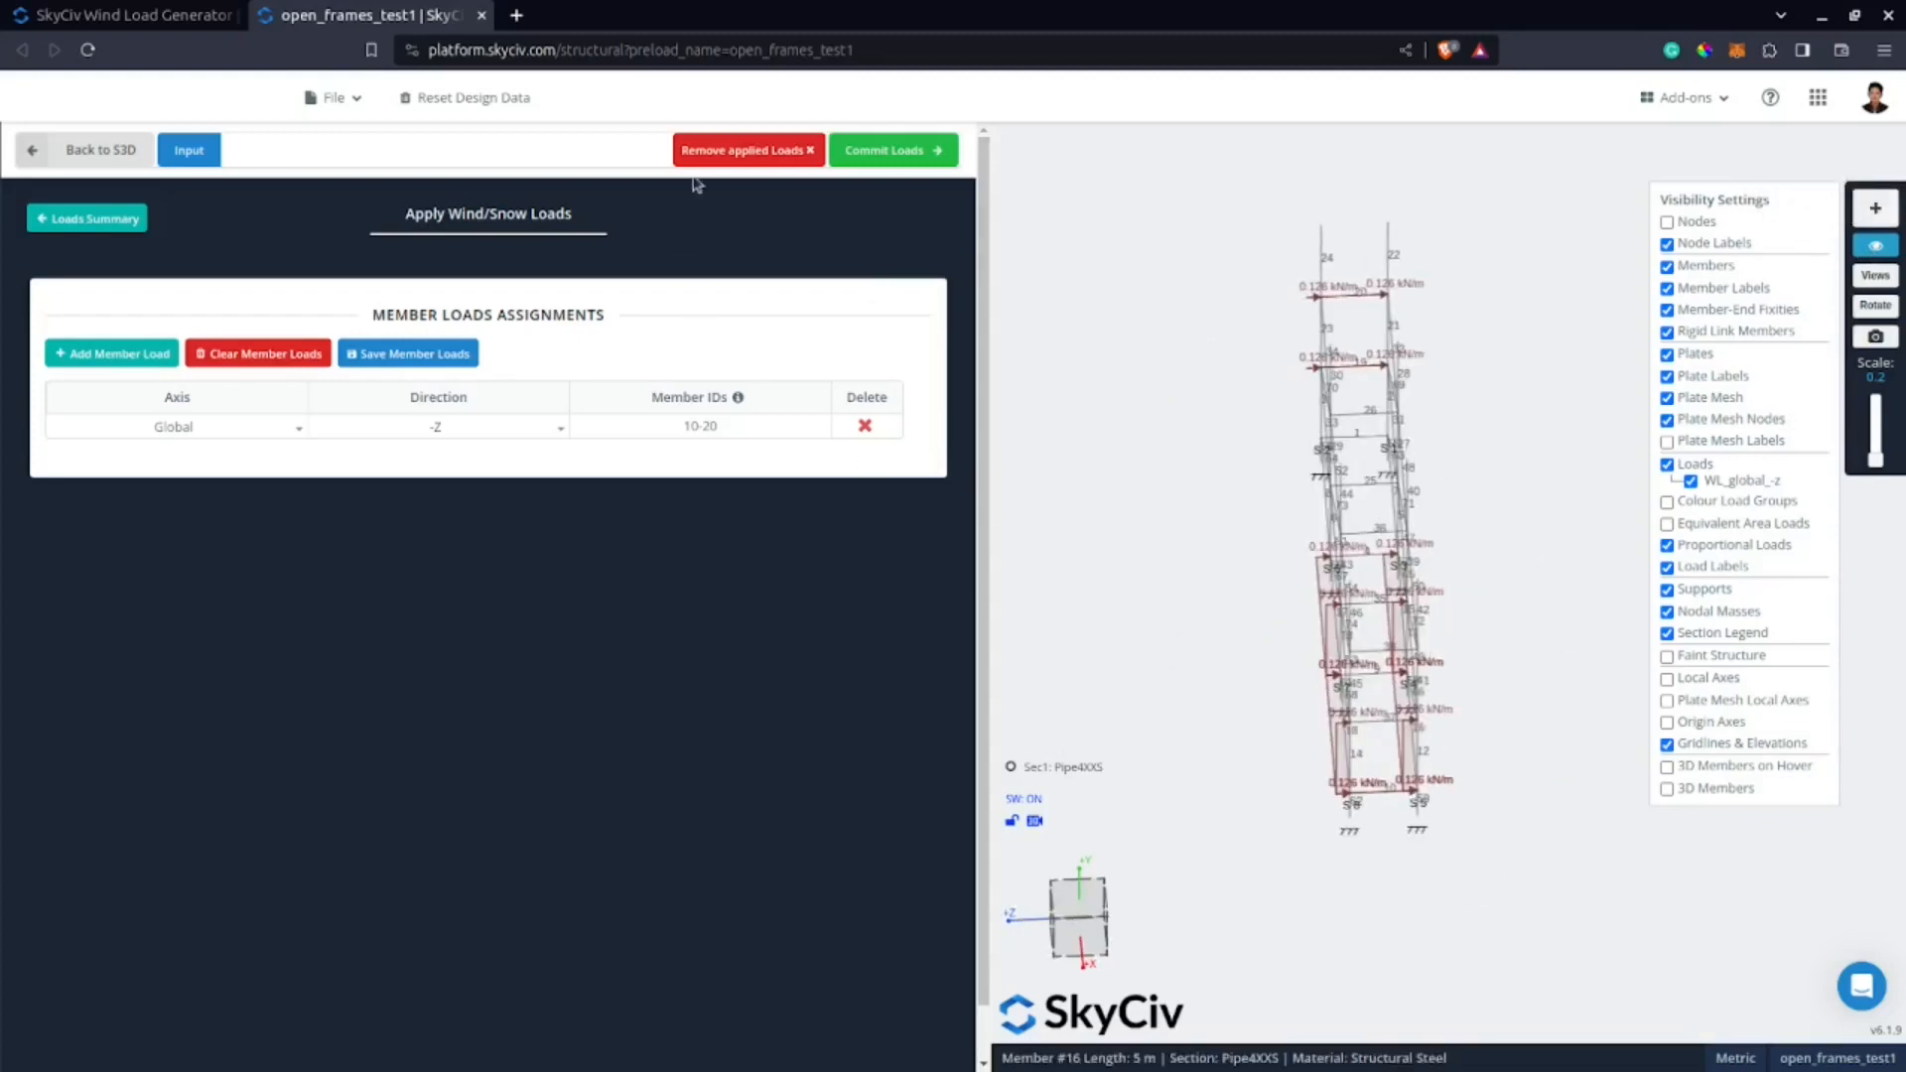
Remove the applied loads and set the -Z load's member IDs to all members selected on the frame's +Z face.
{"action": "left_click", "coordinate": [712, 149]}
{"action": "left_click_drag", "start_coordinate": [1552, 711], "coordinate": [1539, 722]}
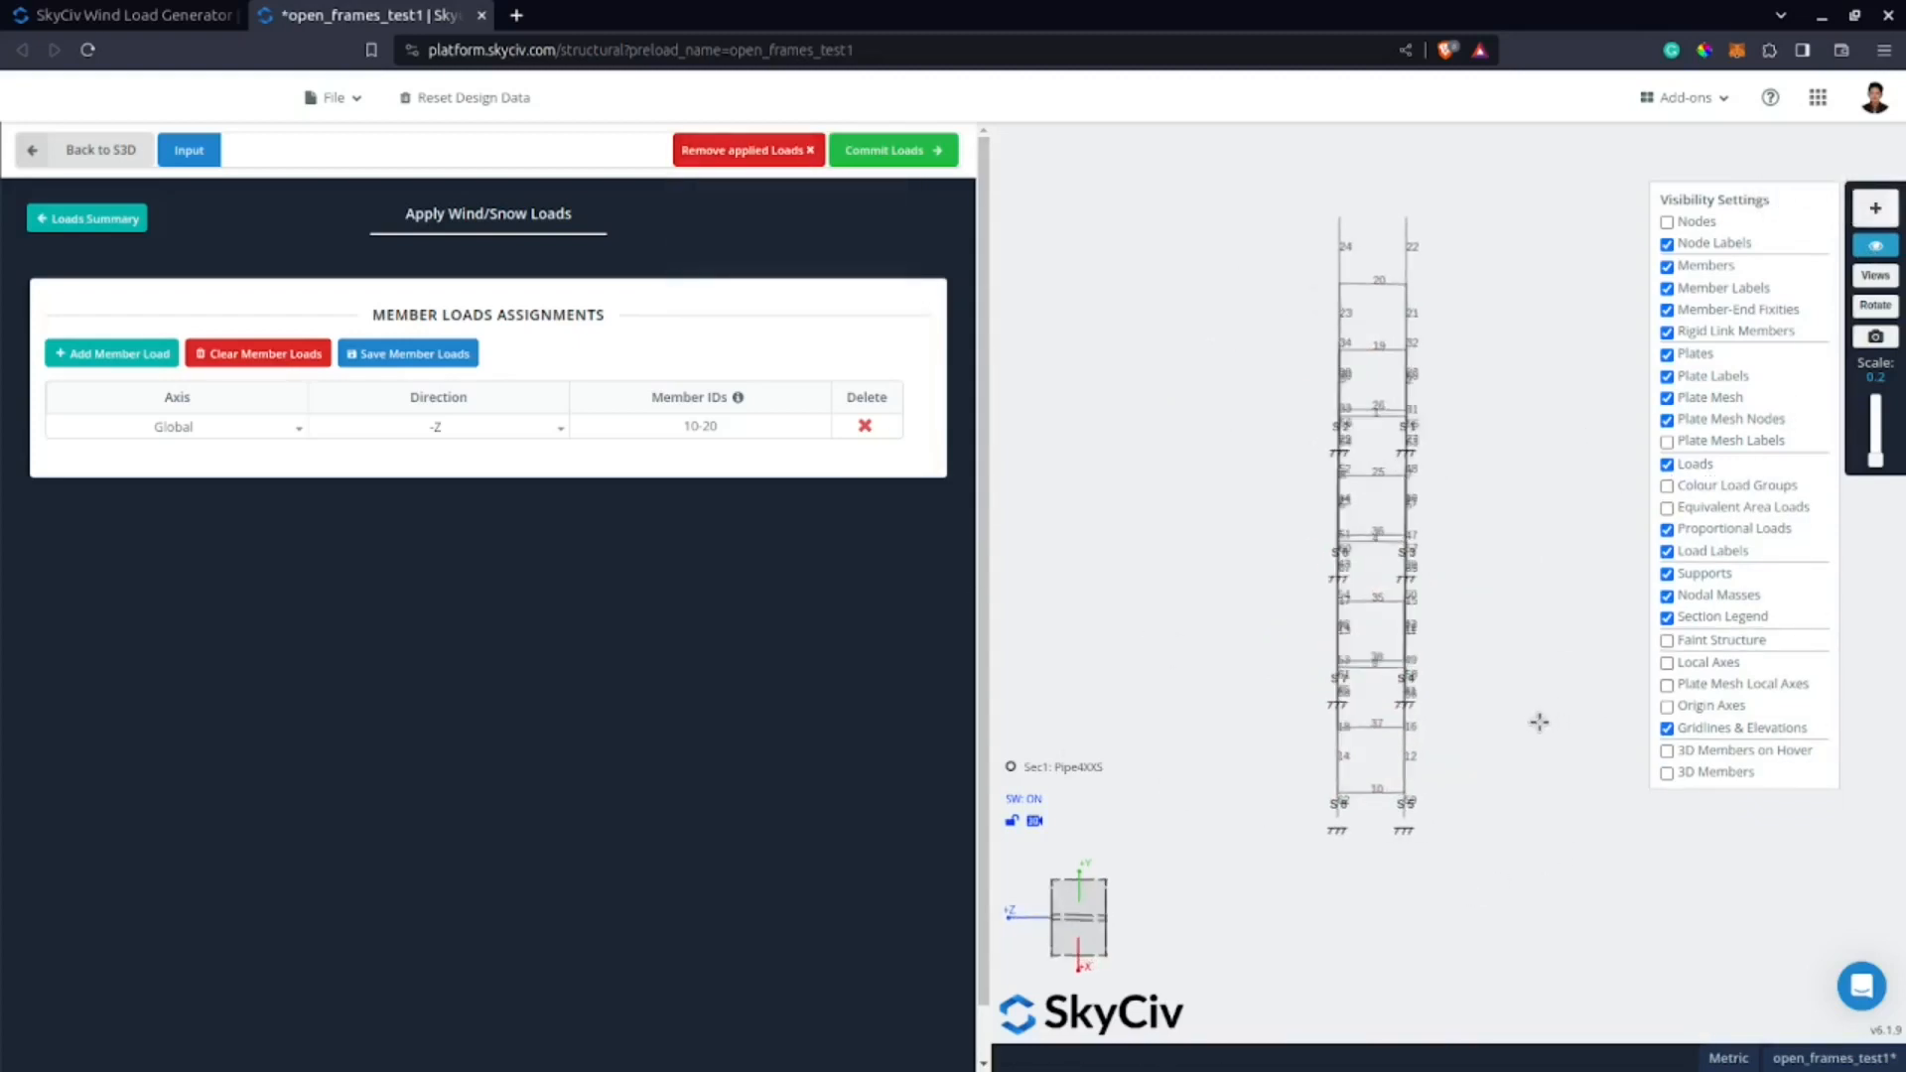
{"action": "left_click_drag", "start_coordinate": [1367, 162], "coordinate": [1259, 910]}
{"action": "middle_click_drag", "start_coordinate": [1250, 507], "coordinate": [1321, 431]}
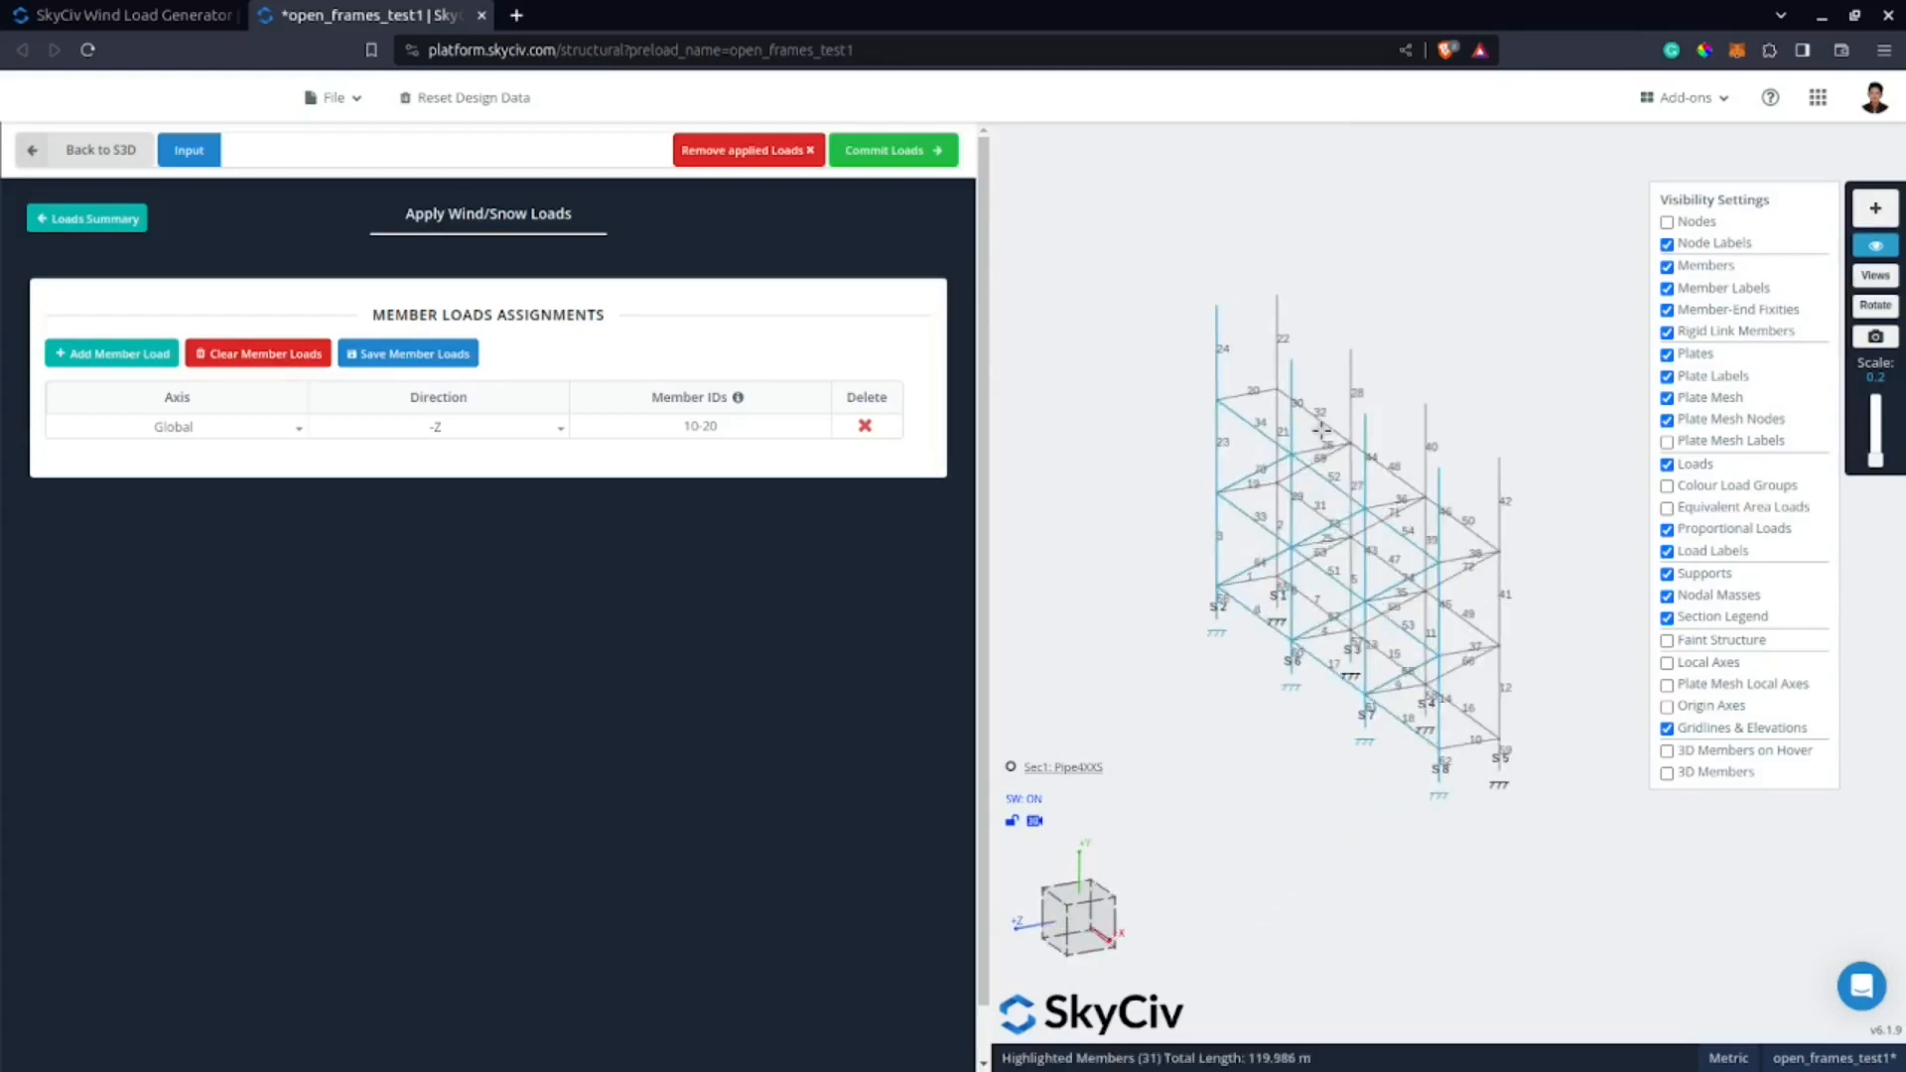
{"action": "left_click", "coordinate": [715, 425]}
{"action": "left_click", "coordinate": [945, 187]}
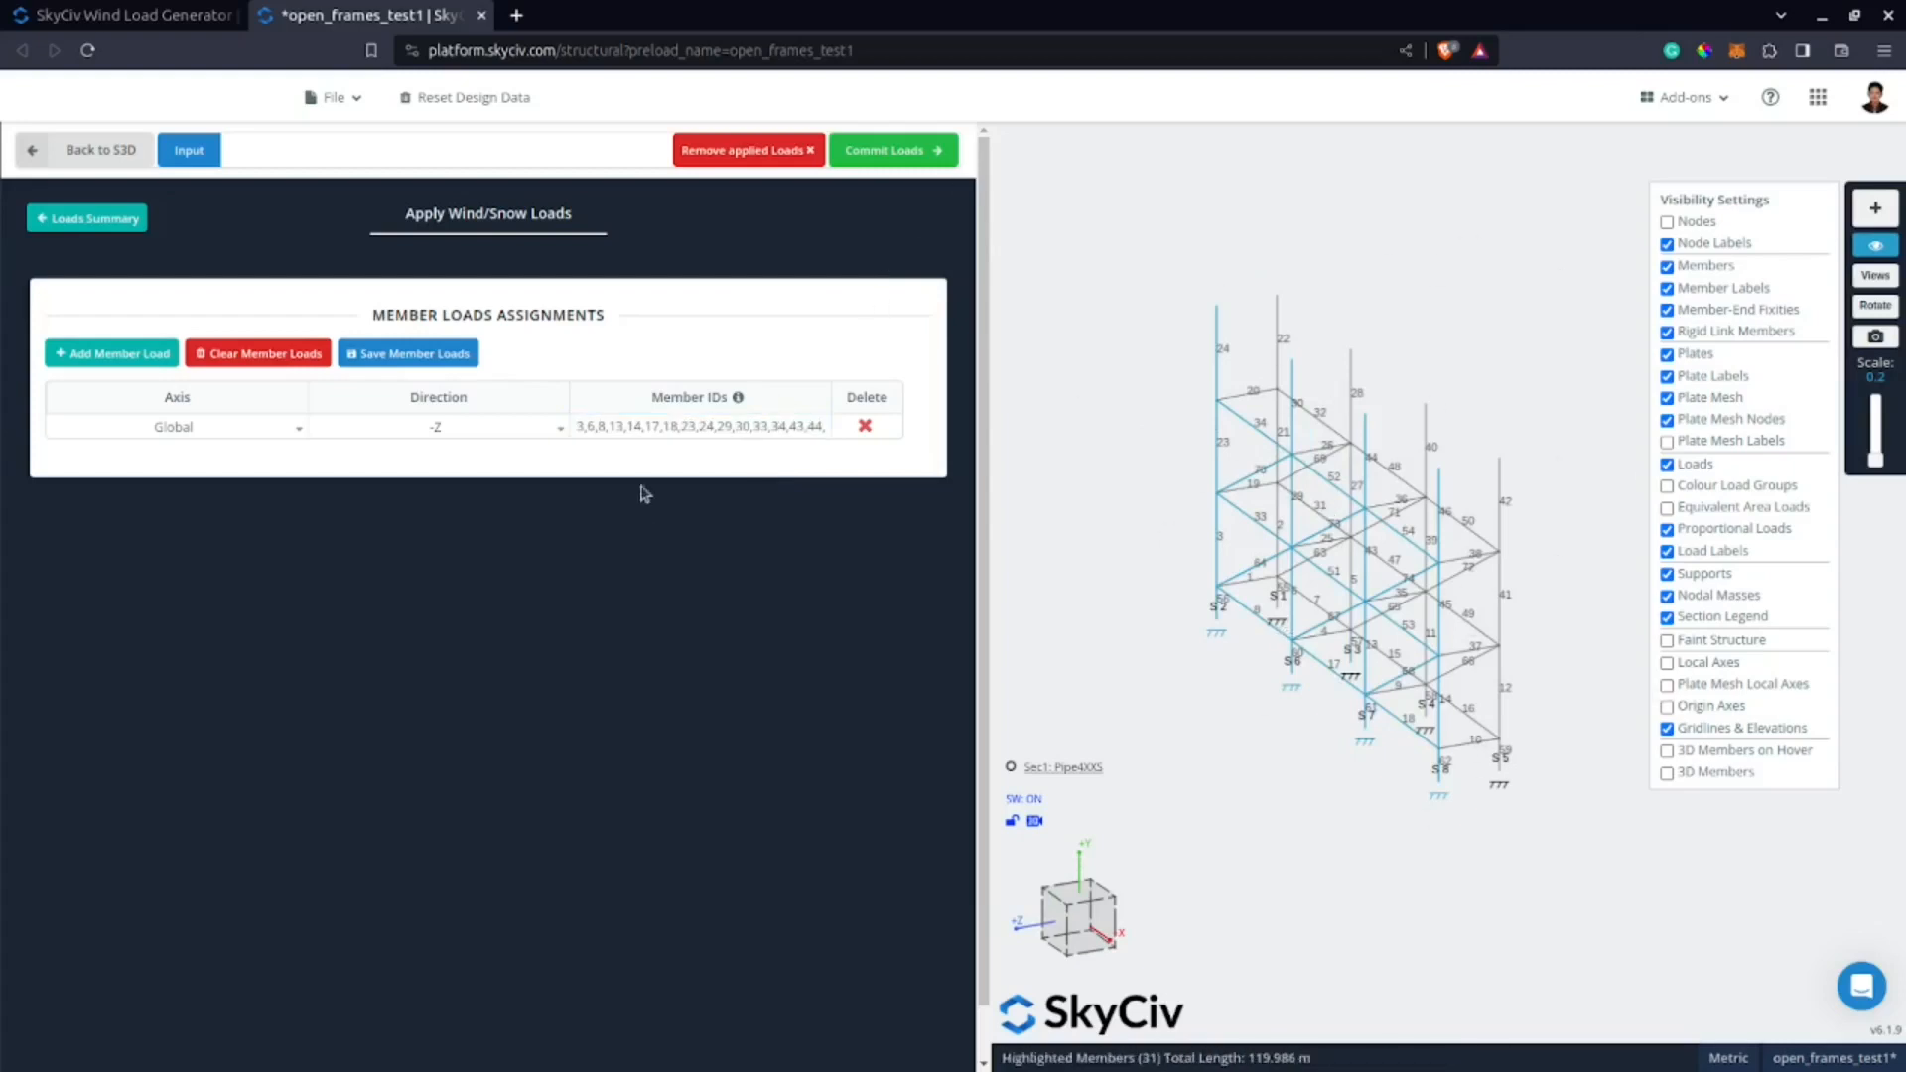
Commit the -Z face loads and raise the load display scale to 0.7.
{"action": "left_click", "coordinate": [892, 150]}
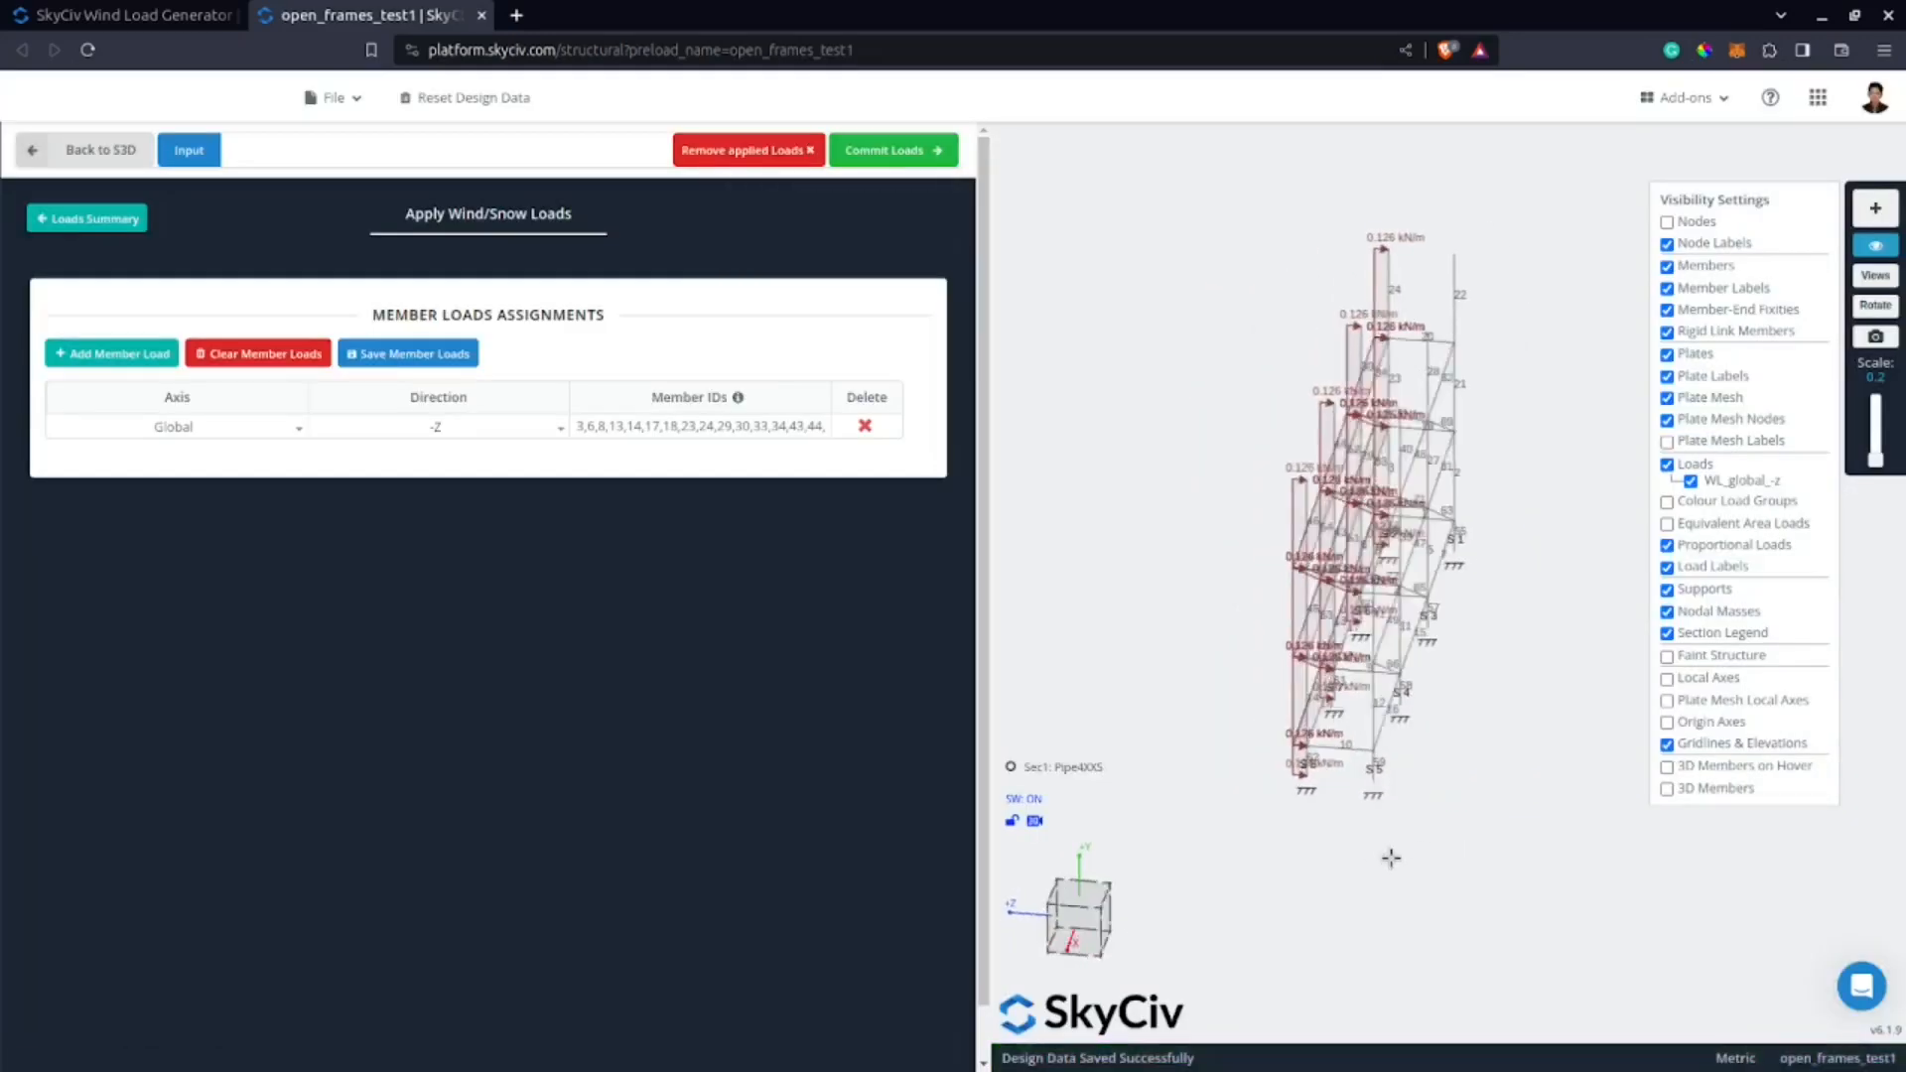
{"action": "mouse_move", "coordinate": [1874, 464]}
{"action": "left_mouse_down"}
{"action": "mouse_move", "coordinate": [1879, 427]}
{"action": "mouse_move", "coordinate": [1875, 448]}
{"action": "left_mouse_up"}
{"action": "left_click_drag", "start_coordinate": [1371, 911], "coordinate": [1336, 914]}
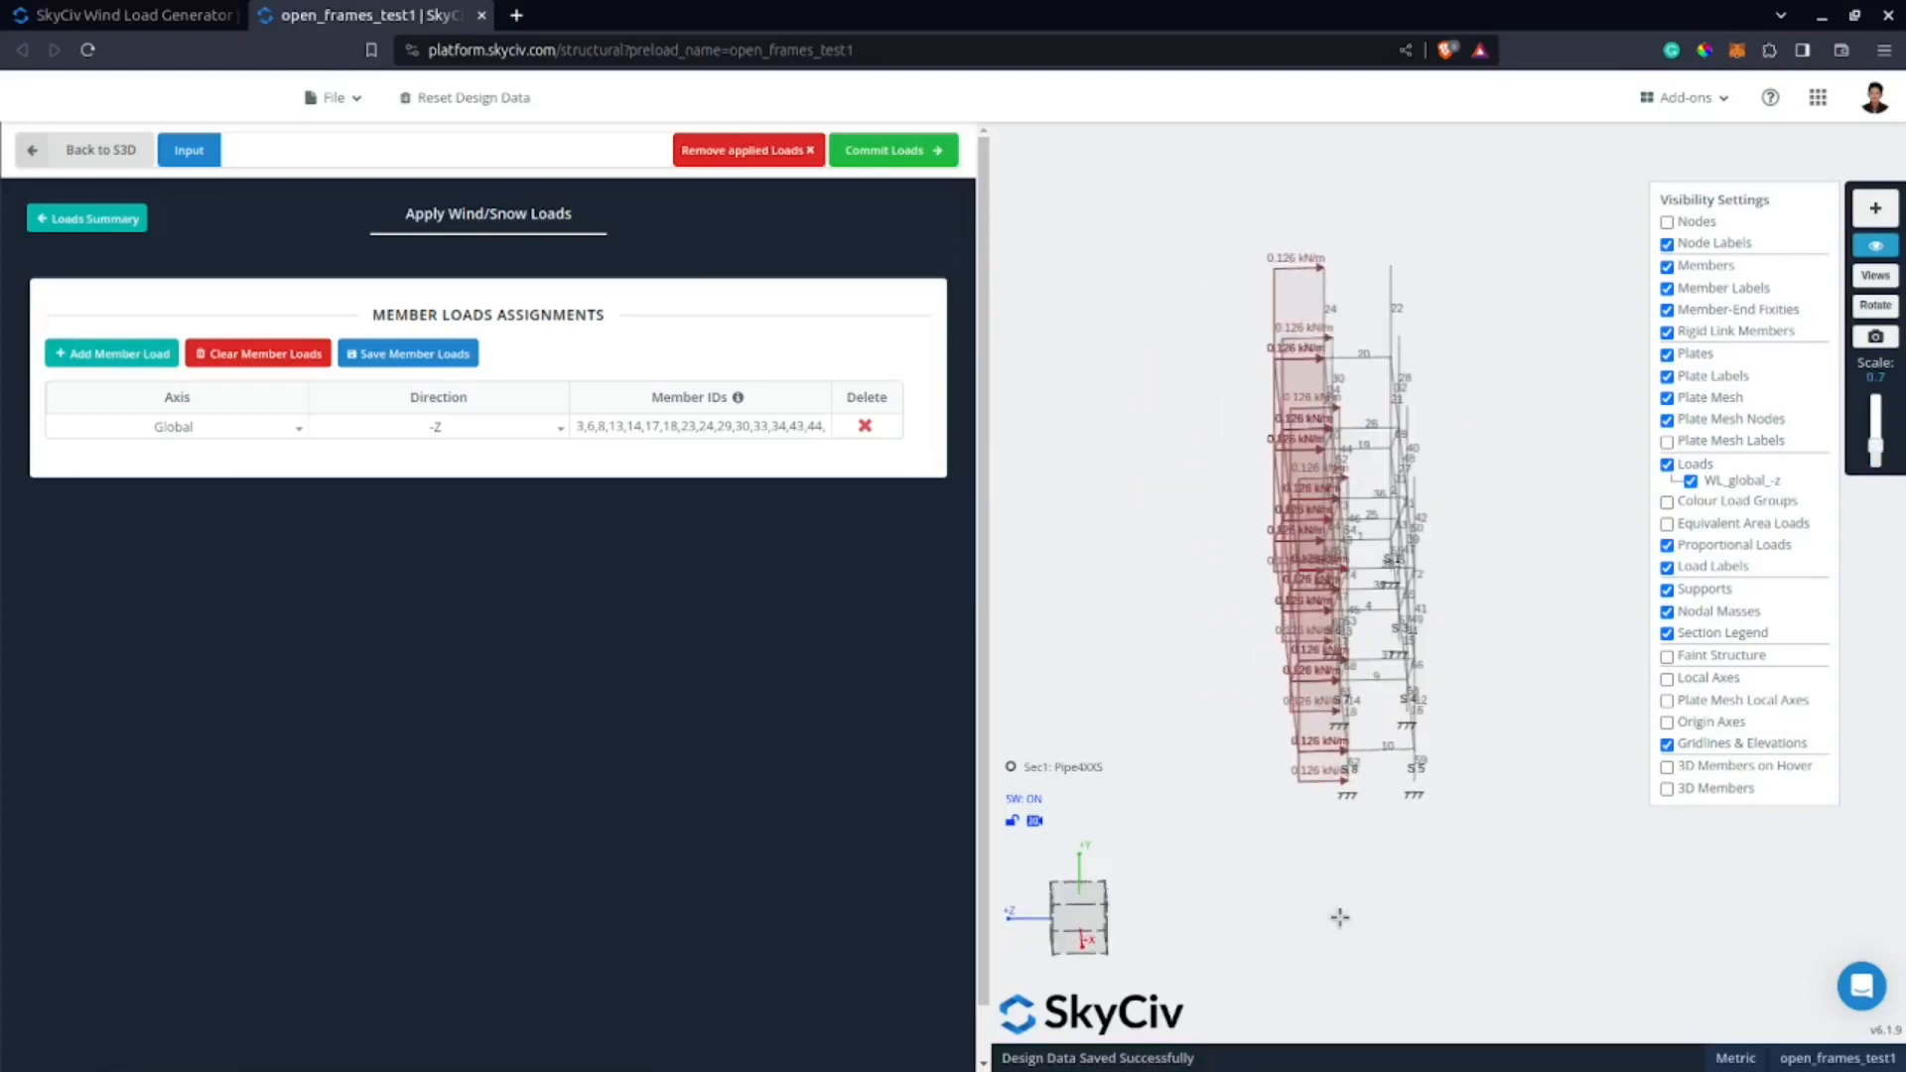
Add a second member load with Global axis and +X direction.
{"action": "left_click", "coordinate": [144, 356]}
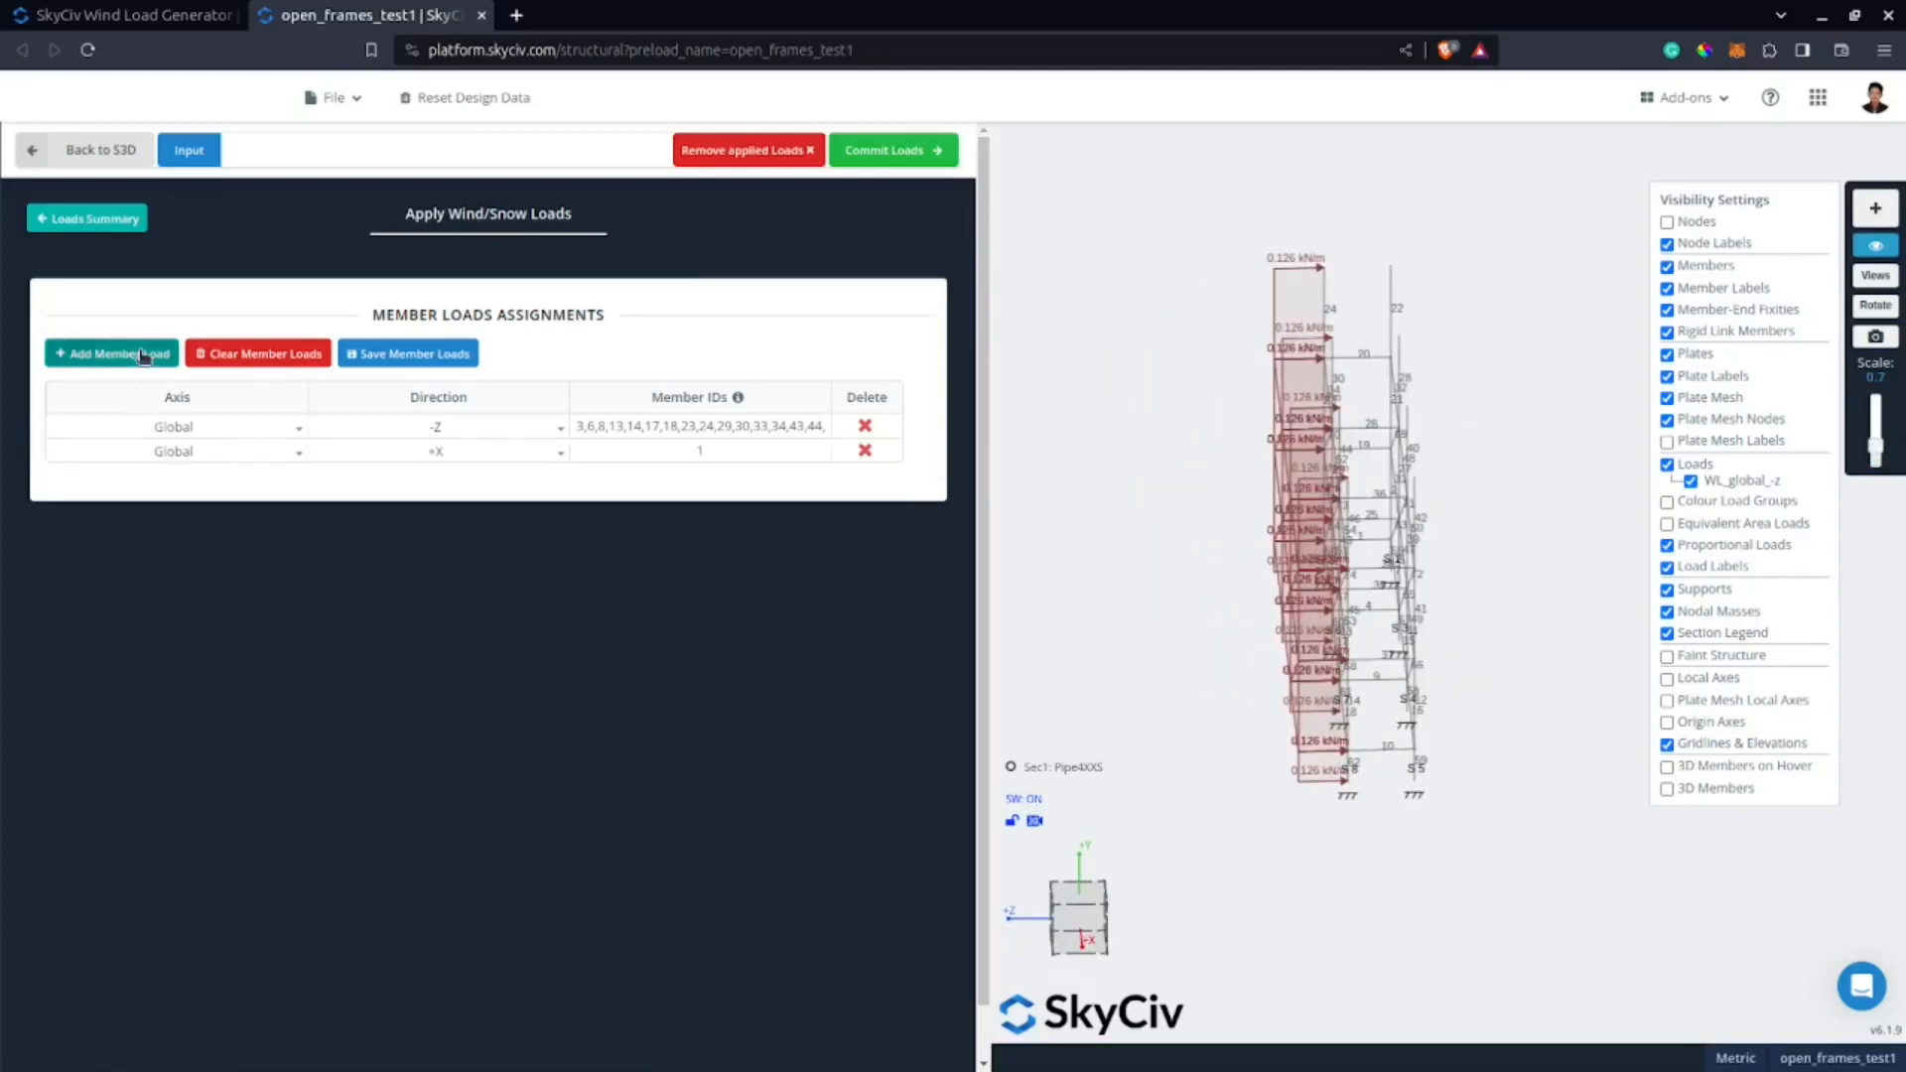
{"action": "left_click", "coordinate": [440, 455]}
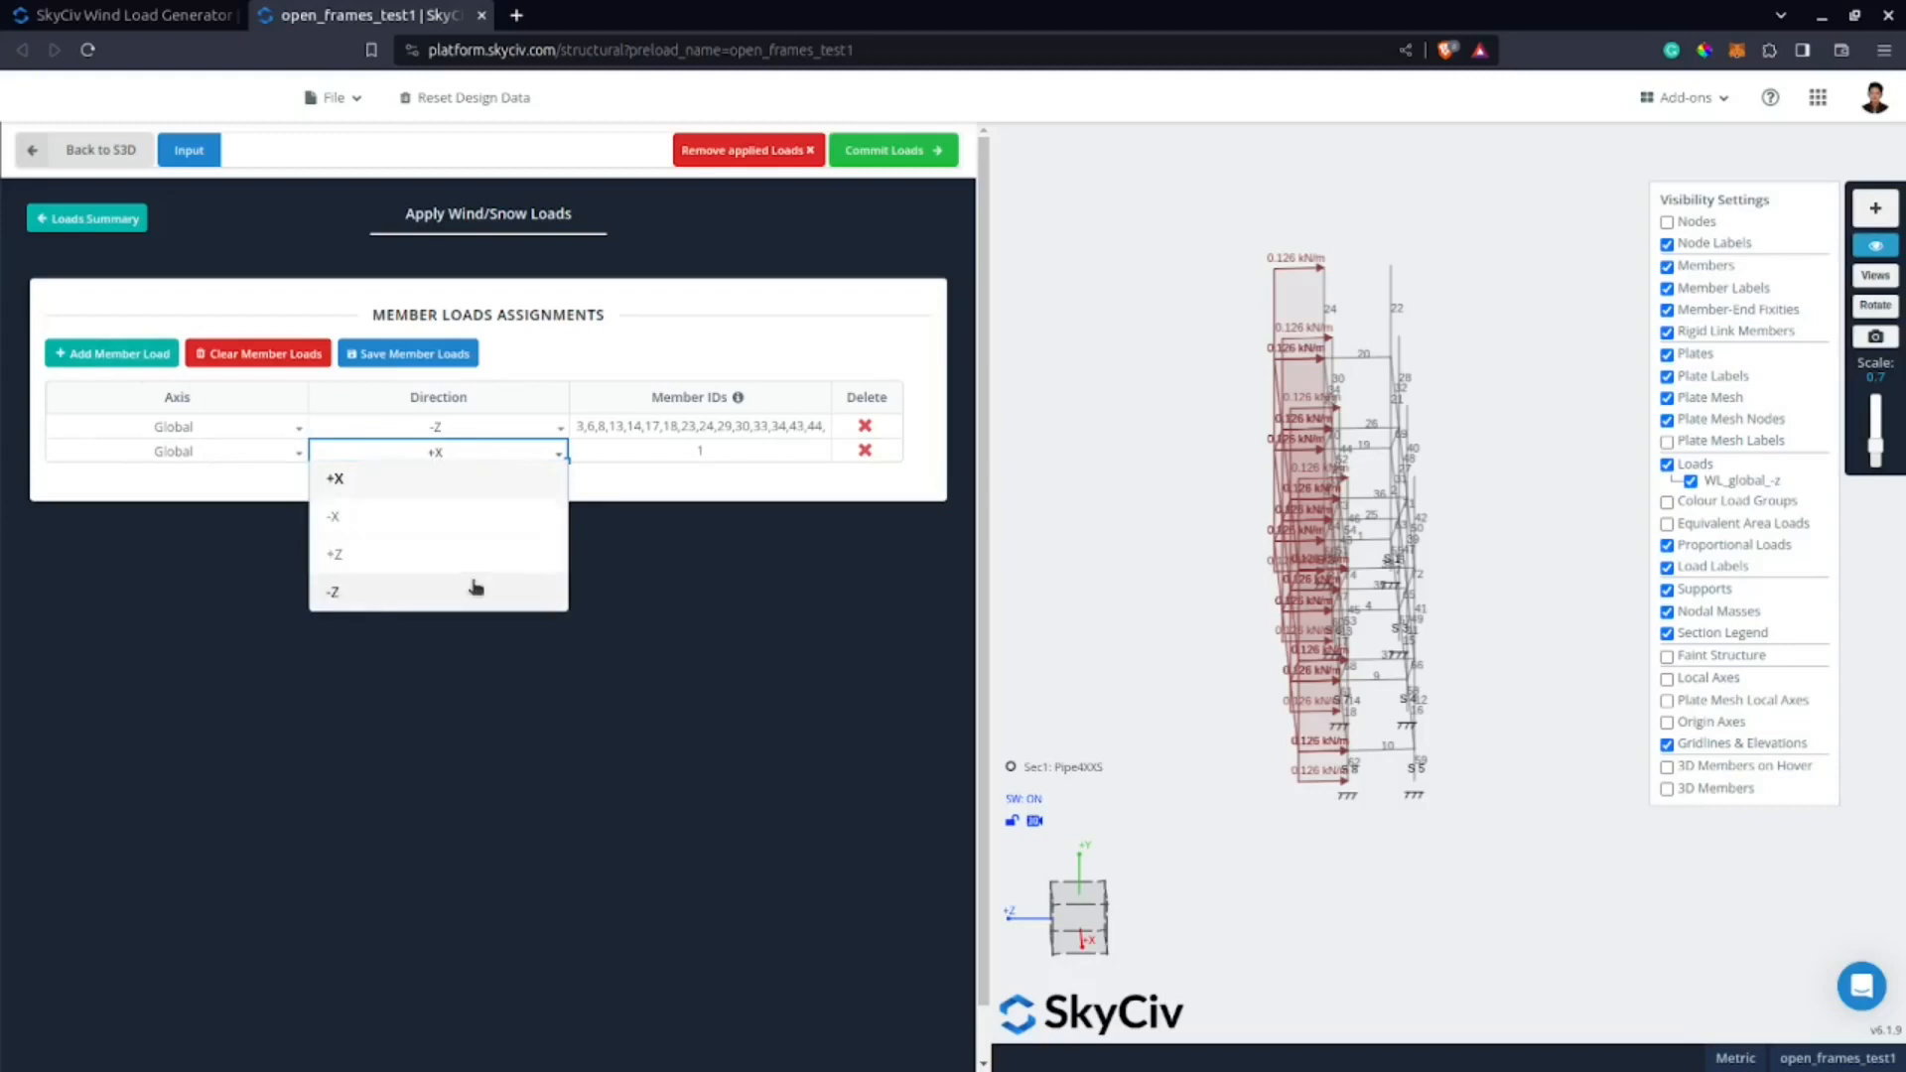
{"action": "left_click", "coordinate": [487, 481]}
With the load display hidden, assign all members of the four transverse frames to the +X member load and commit the loads.
{"action": "left_click_drag", "start_coordinate": [1173, 738], "coordinate": [1249, 683]}
{"action": "scroll", "coordinate": [1248, 683], "scroll_direction": "down", "scroll_amount": 2}
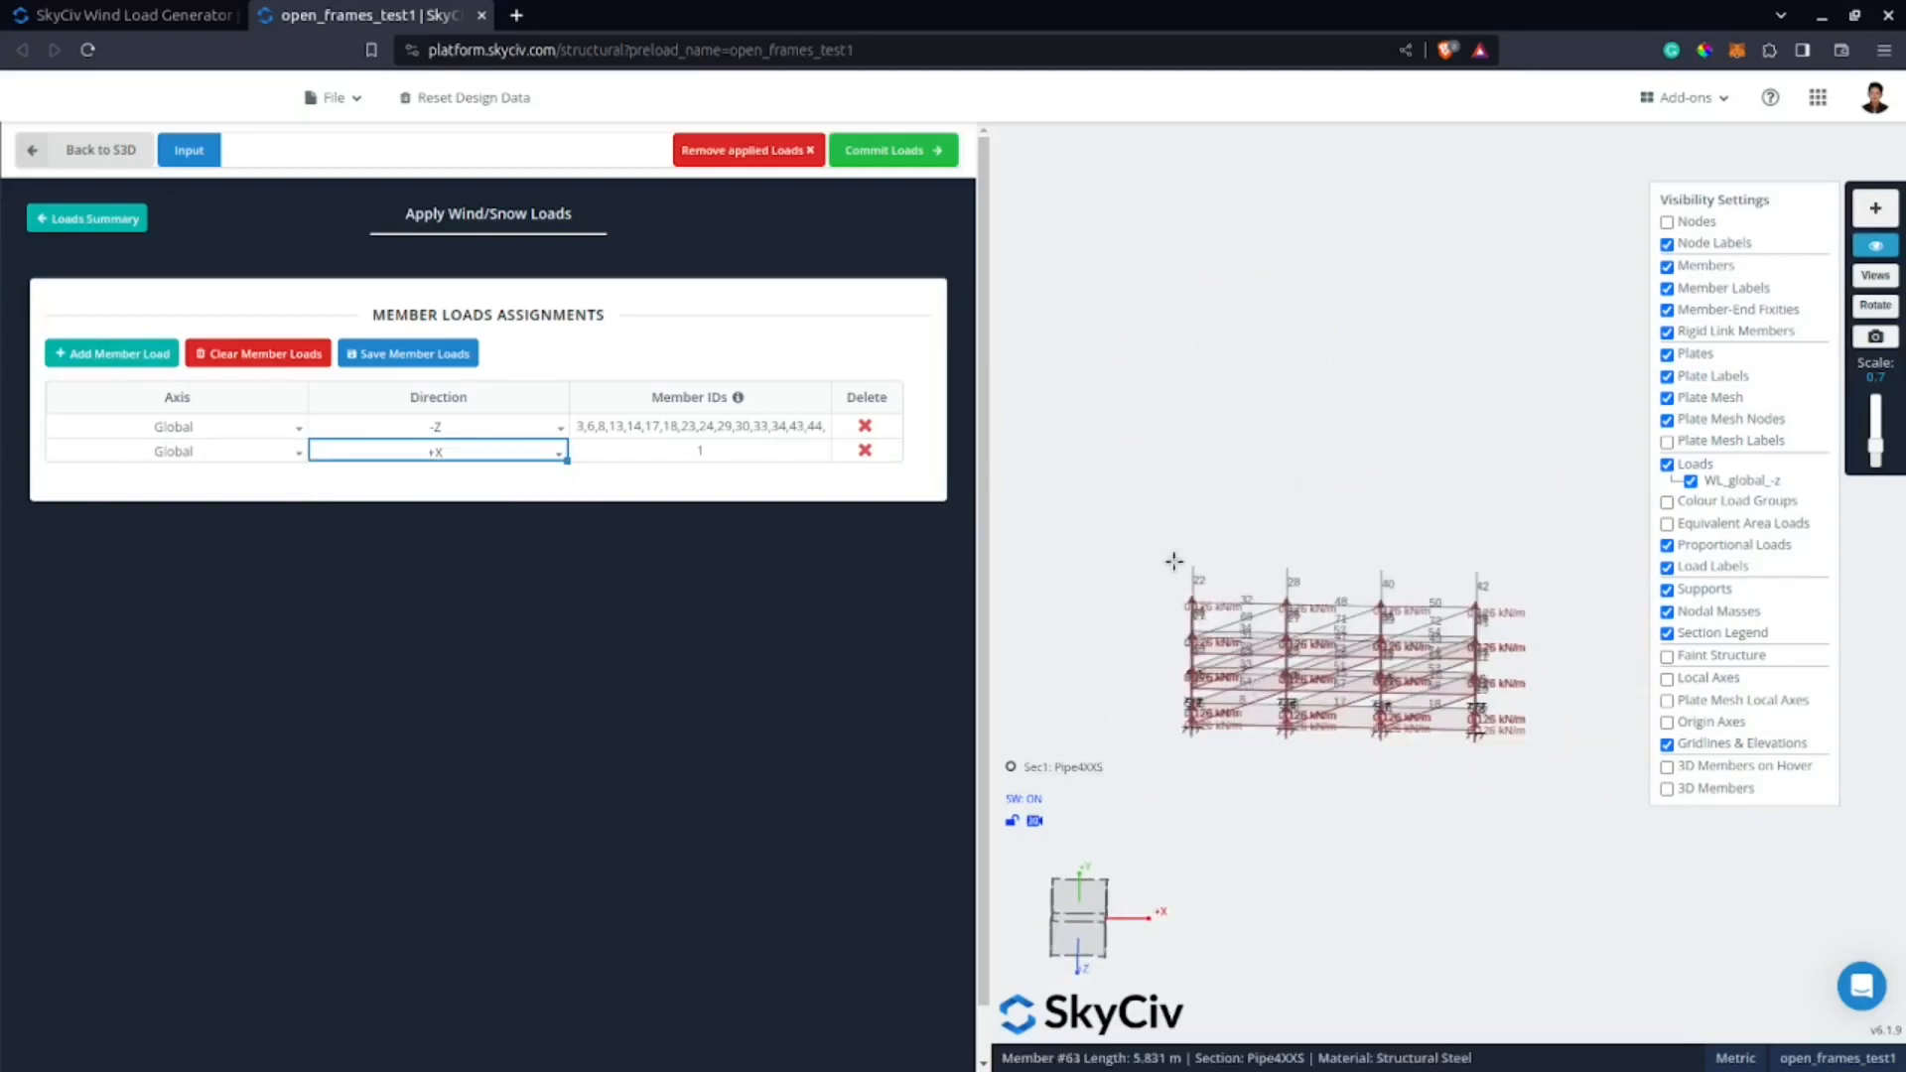
{"action": "left_click", "coordinate": [1687, 463]}
{"action": "left_click_drag", "start_coordinate": [1221, 536], "coordinate": [1110, 806]}
{"action": "left_click_drag", "start_coordinate": [1333, 531], "coordinate": [1241, 784]}
{"action": "left_click_drag", "start_coordinate": [1409, 516], "coordinate": [1327, 794]}
{"action": "left_click_drag", "start_coordinate": [1499, 539], "coordinate": [1448, 831]}
{"action": "scroll", "coordinate": [1368, 757], "scroll_direction": "up", "scroll_amount": 5}
{"action": "scroll", "coordinate": [1367, 758], "scroll_direction": "down", "scroll_amount": 3}
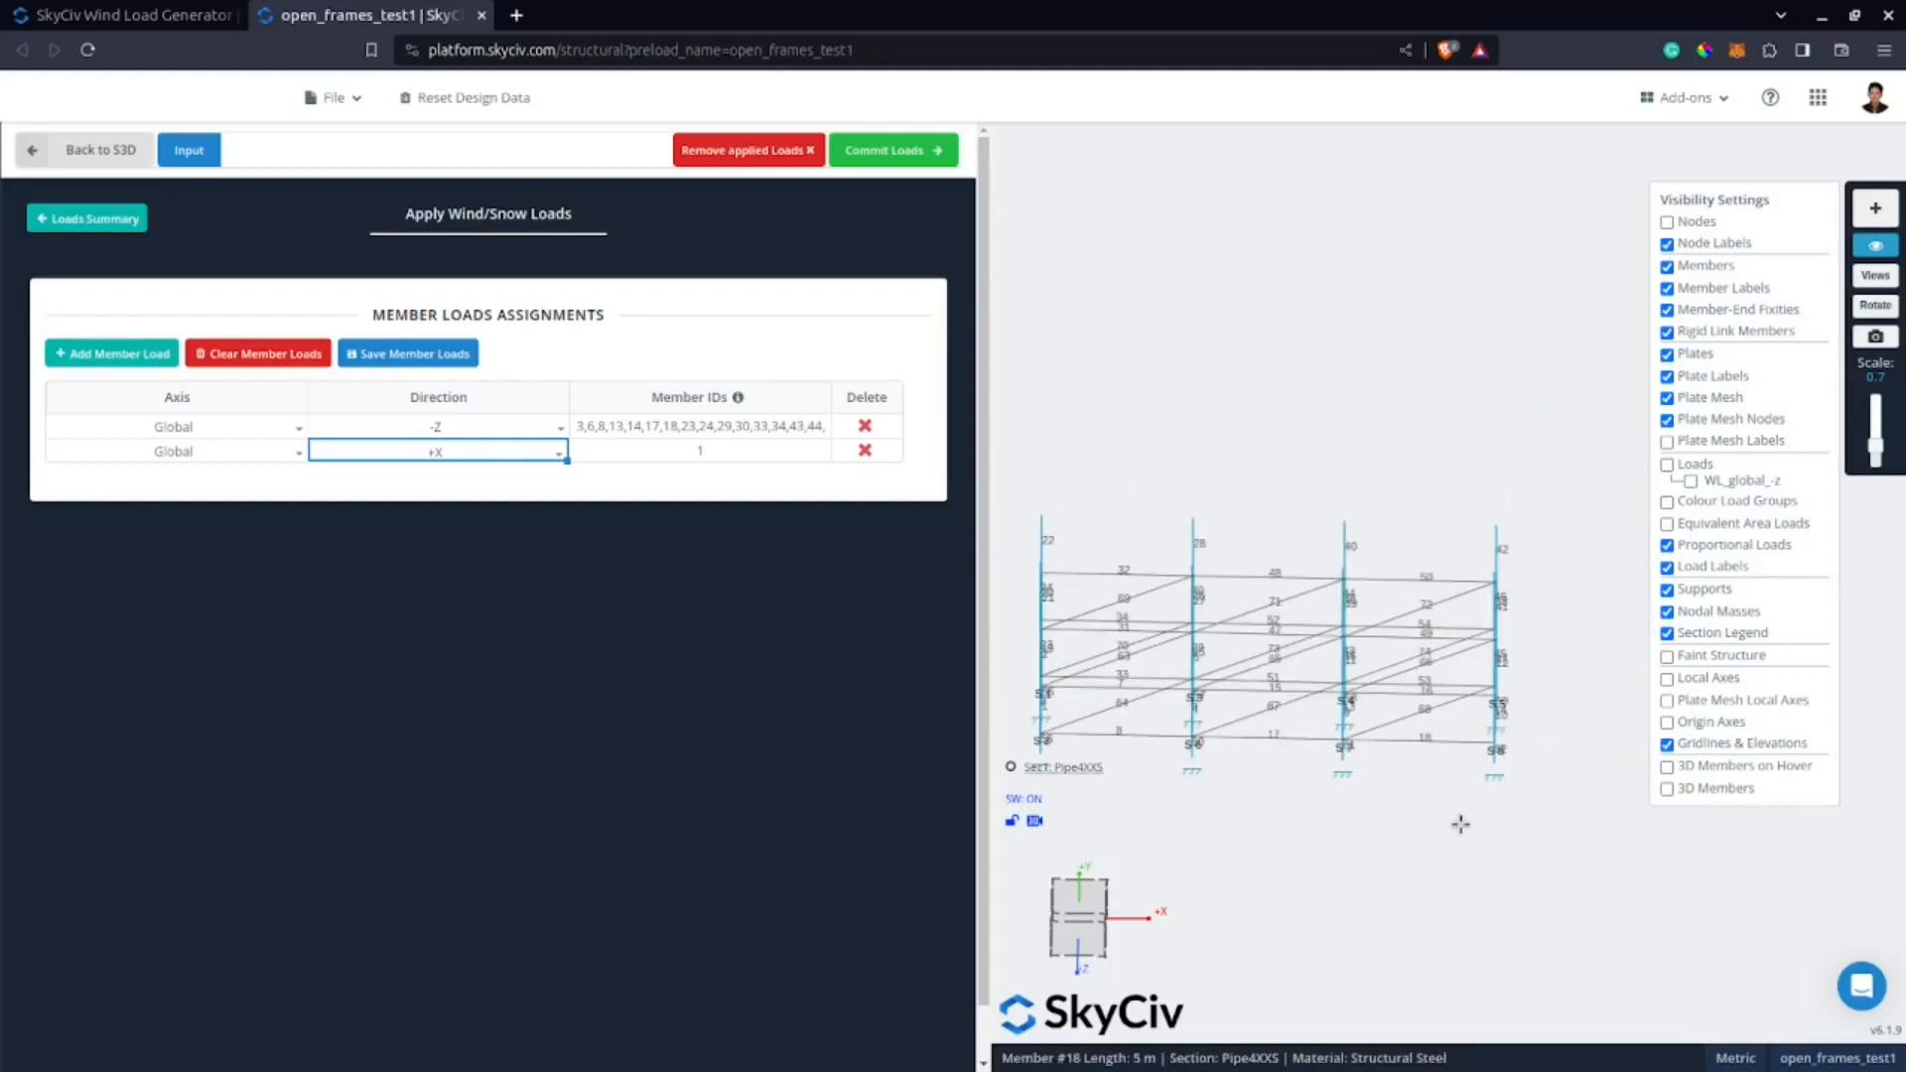
{"action": "right_click_drag", "start_coordinate": [1451, 823], "coordinate": [1312, 800]}
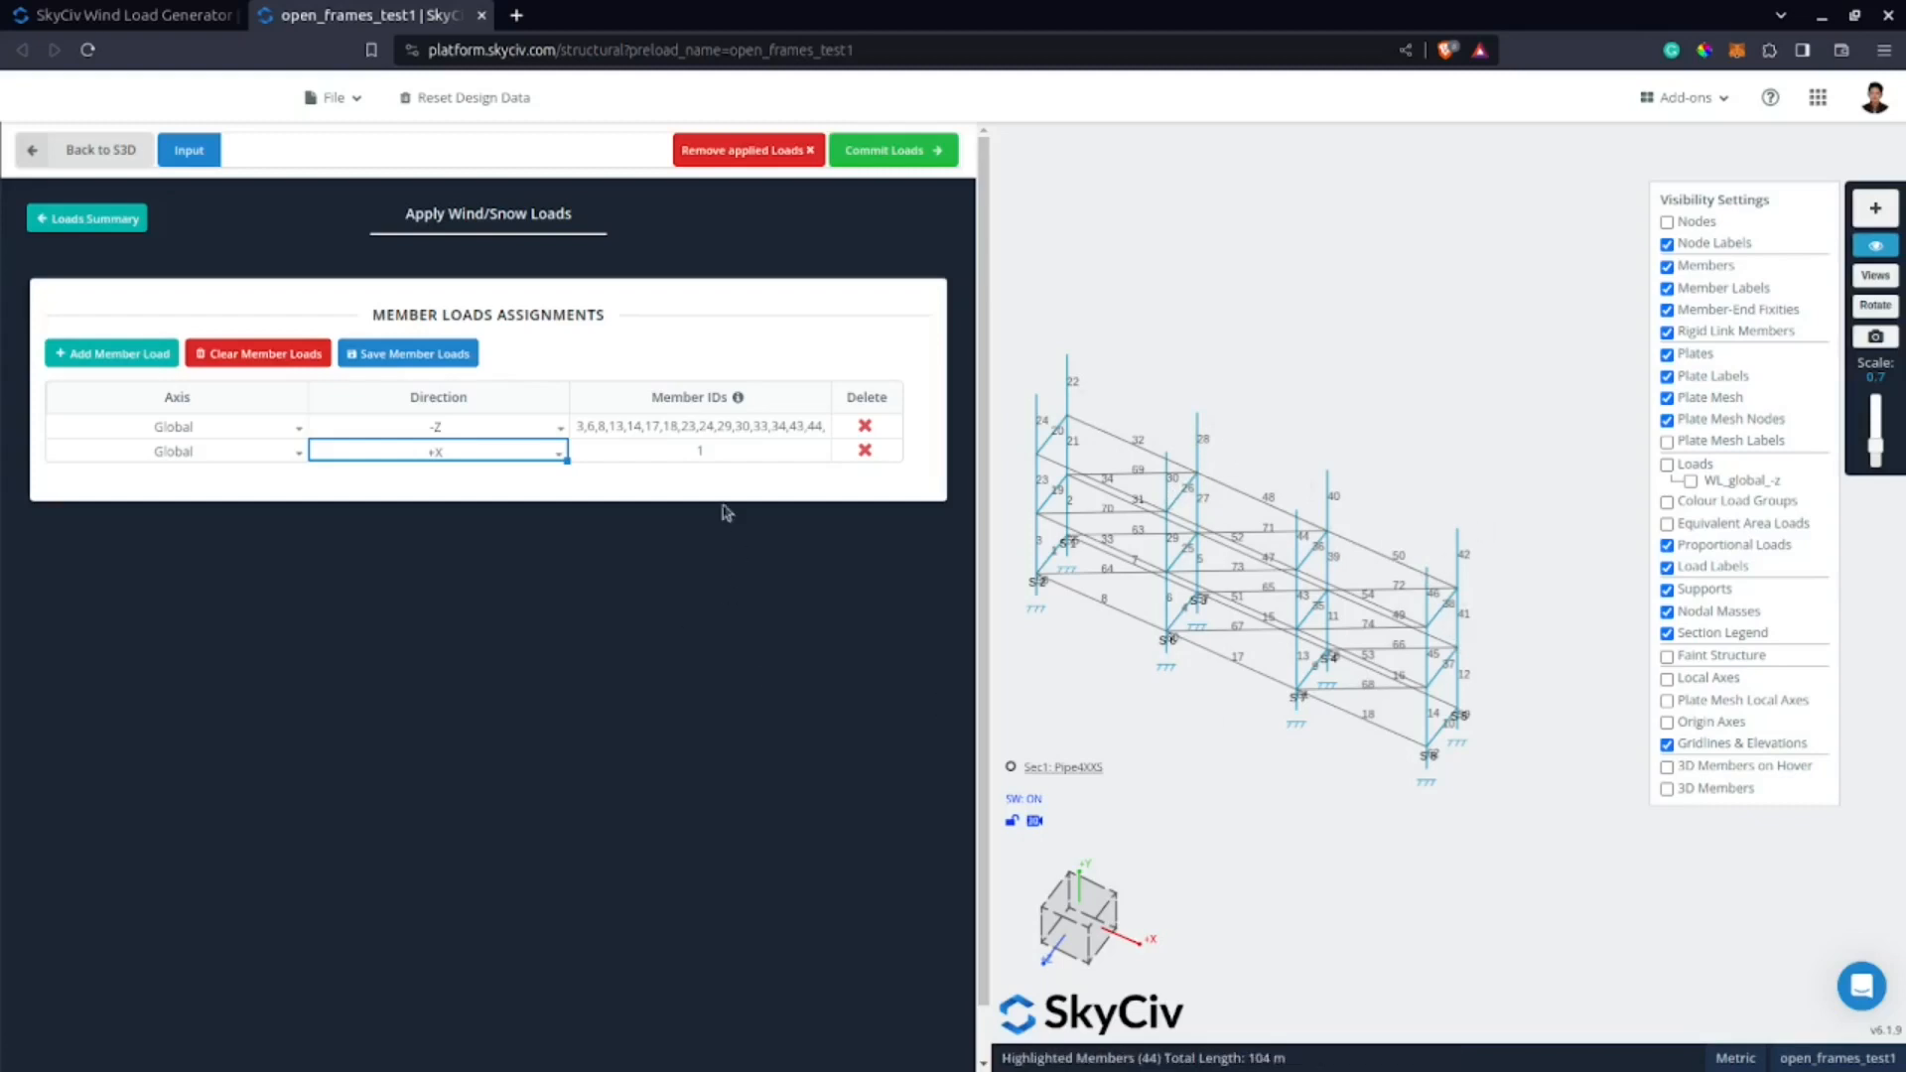
{"action": "left_click", "coordinate": [708, 452]}
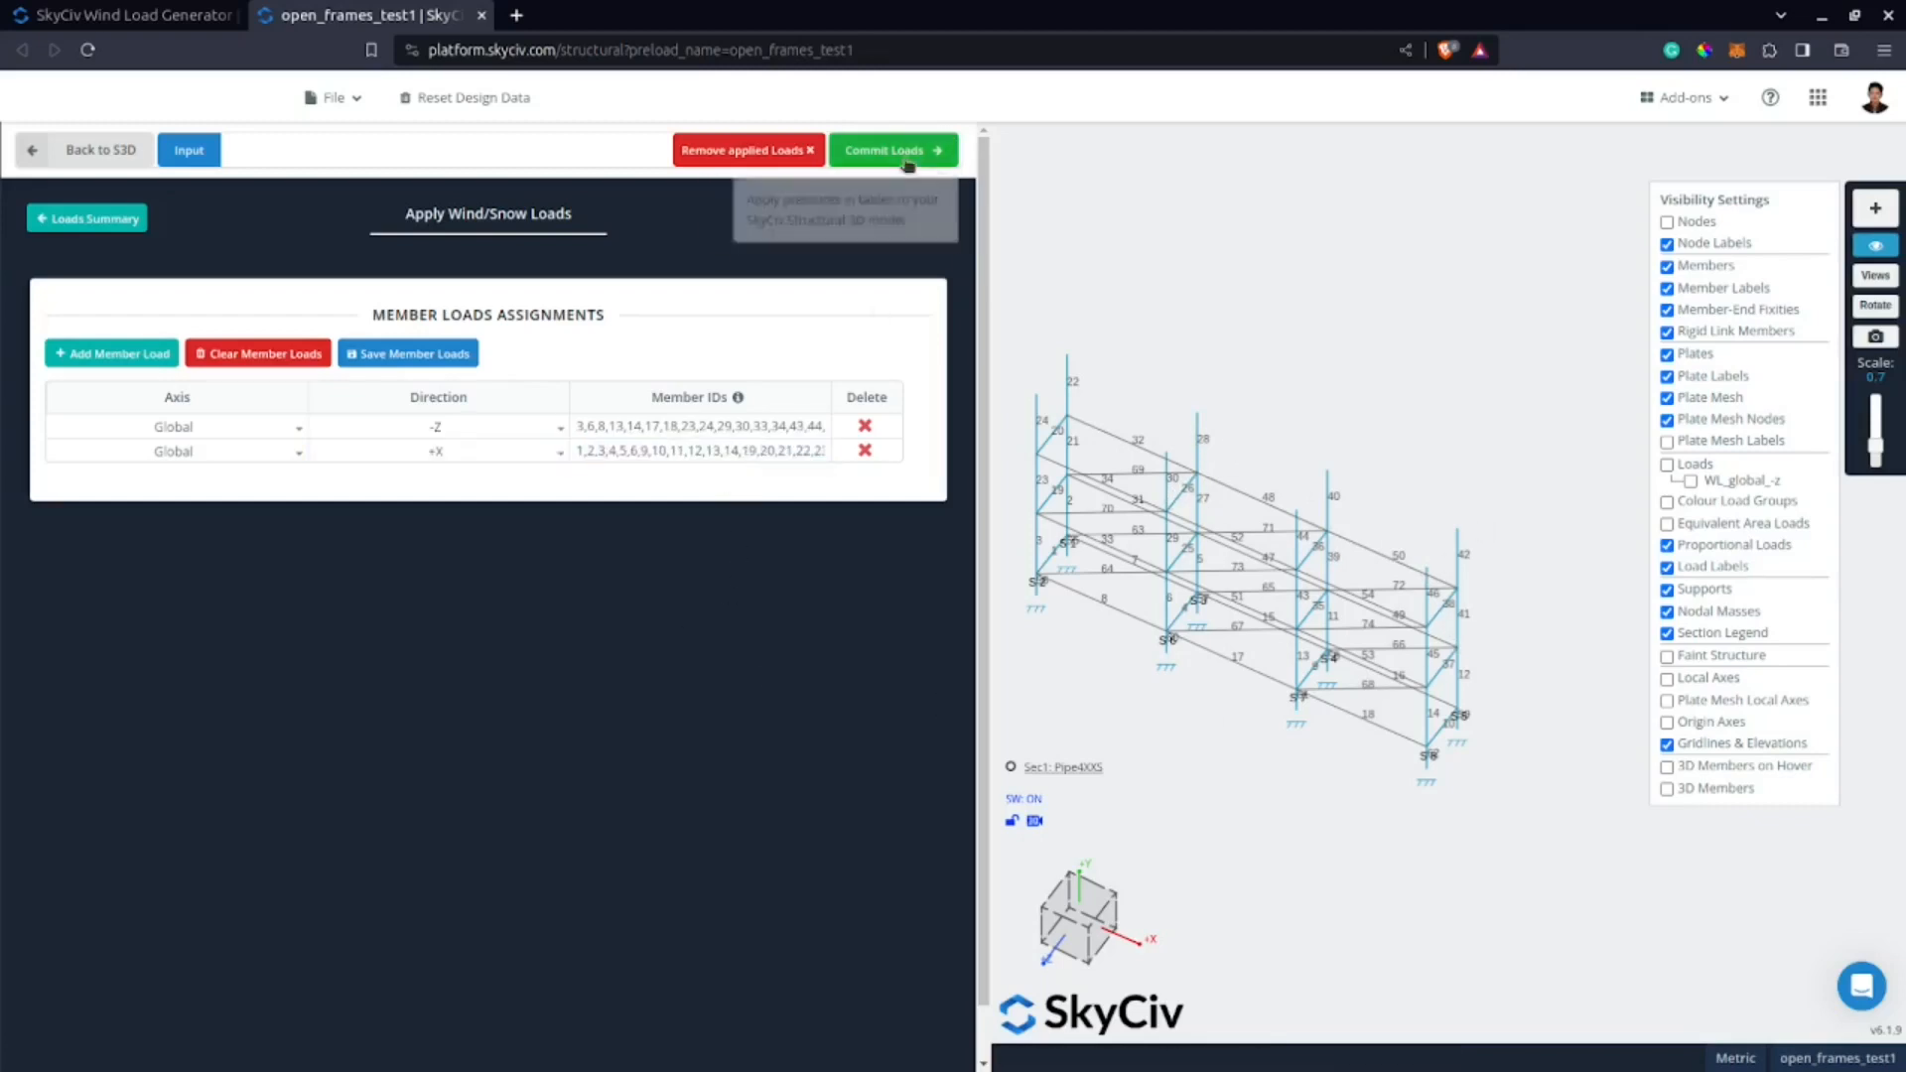
{"action": "left_click", "coordinate": [906, 150]}
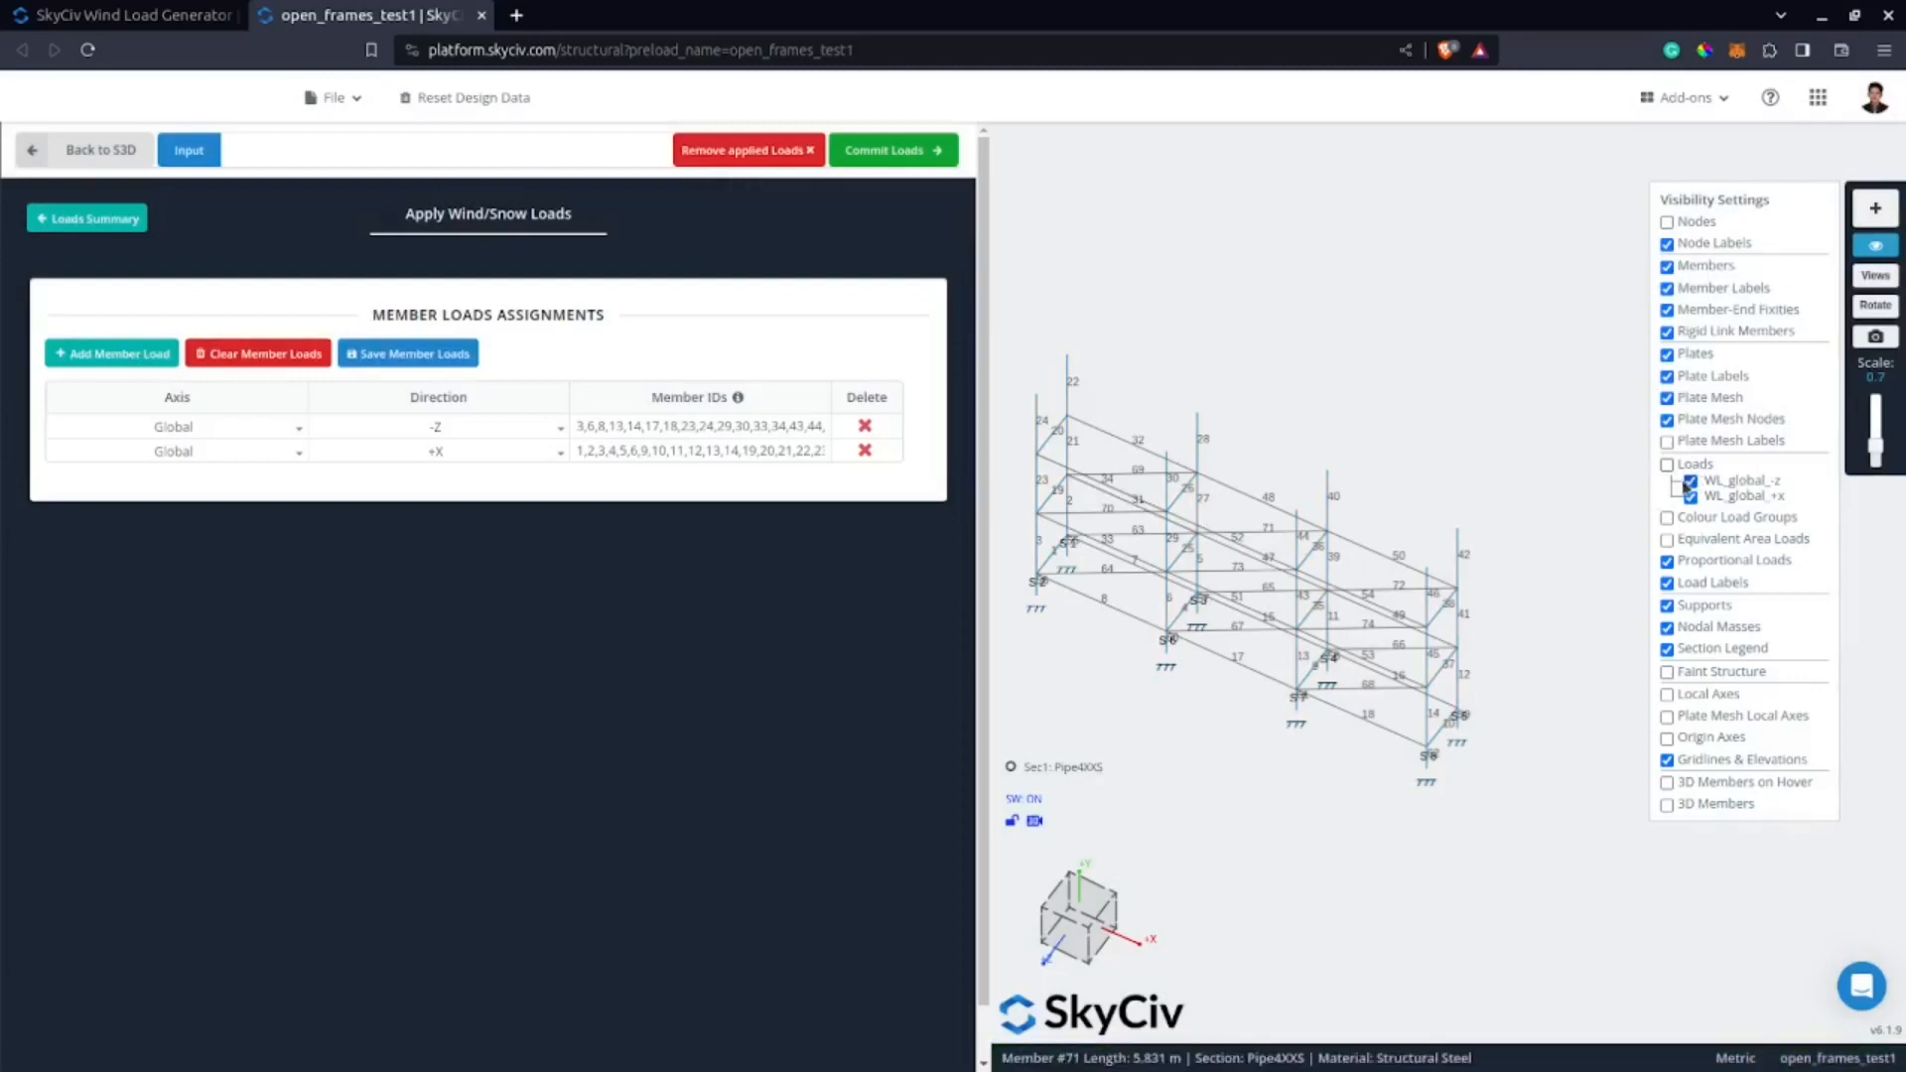
Display only the WL_global_+x load group on the model and set the load display scale to 0.3.
{"action": "left_click", "coordinate": [1668, 465]}
{"action": "left_click", "coordinate": [1690, 481]}
{"action": "left_click_drag", "start_coordinate": [1191, 901], "coordinate": [1255, 679]}
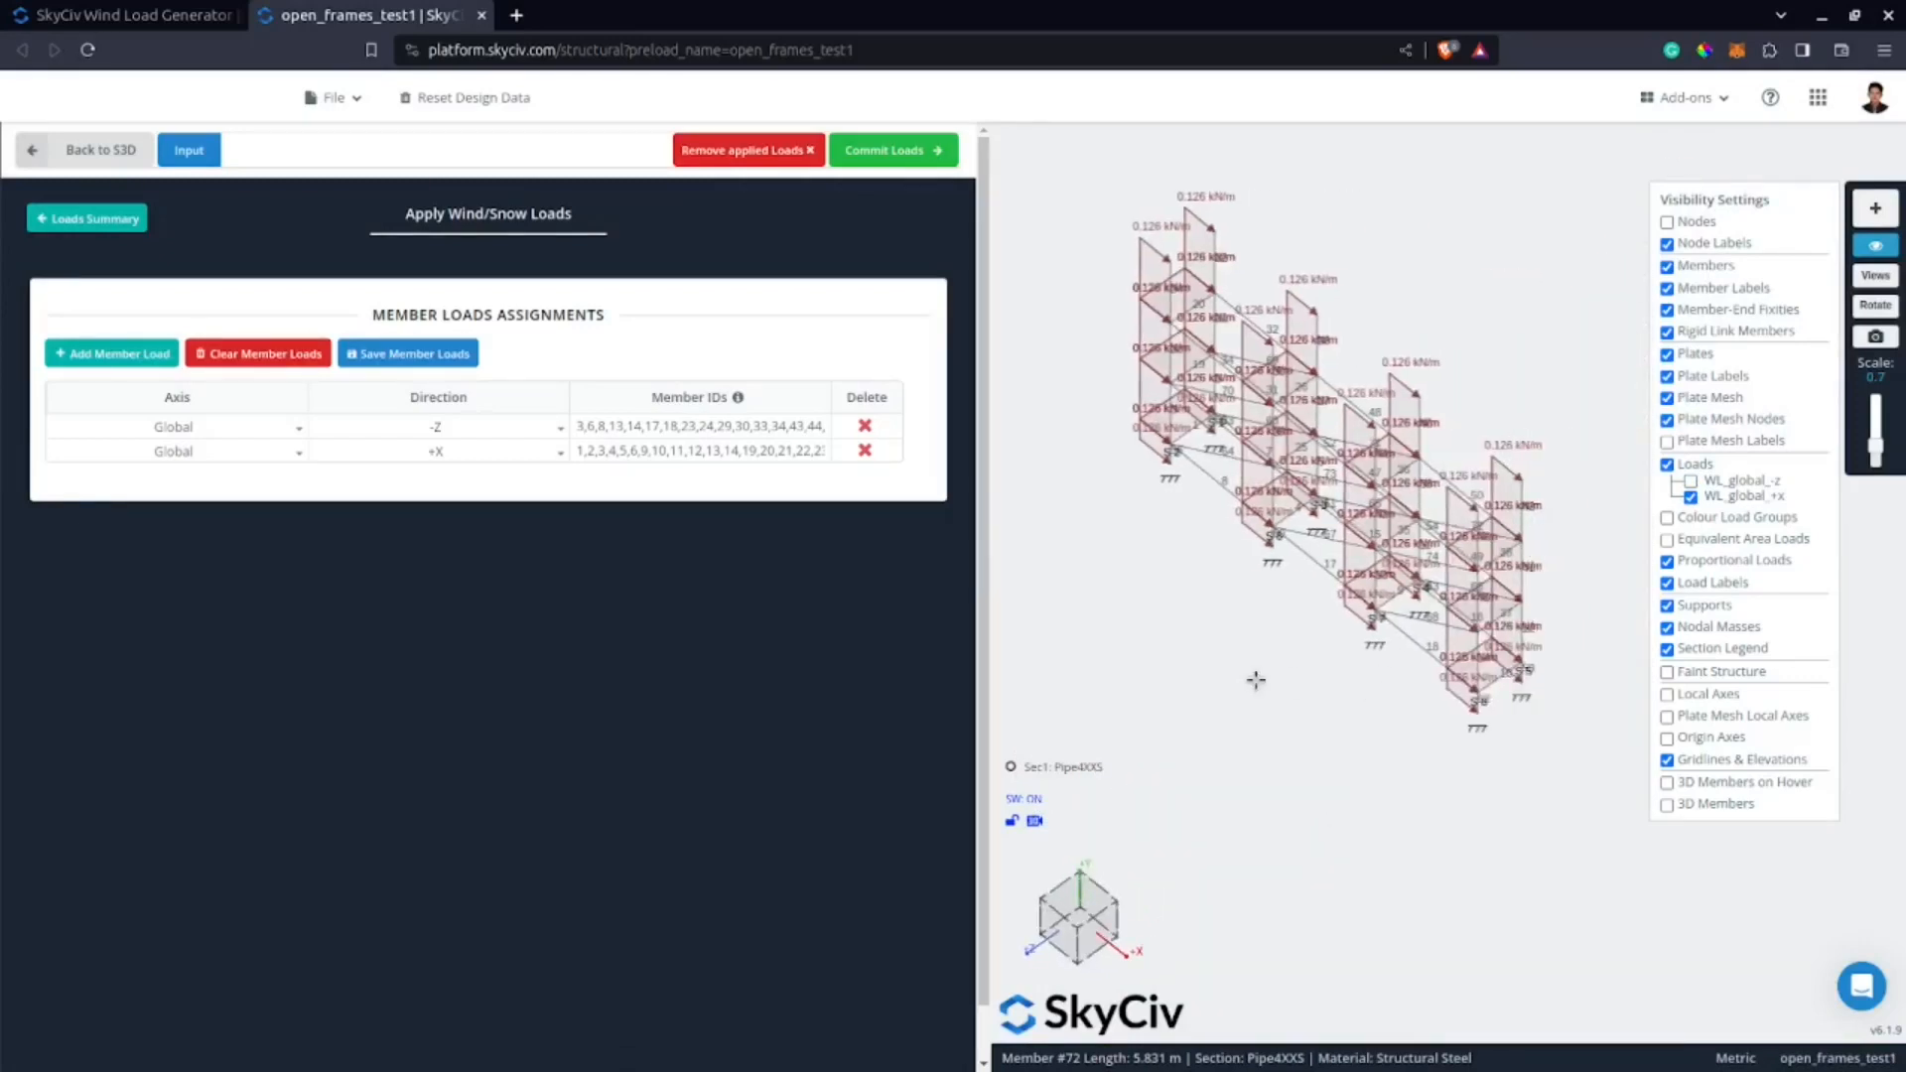
{"action": "left_click_drag", "start_coordinate": [1876, 452], "coordinate": [1883, 467]}
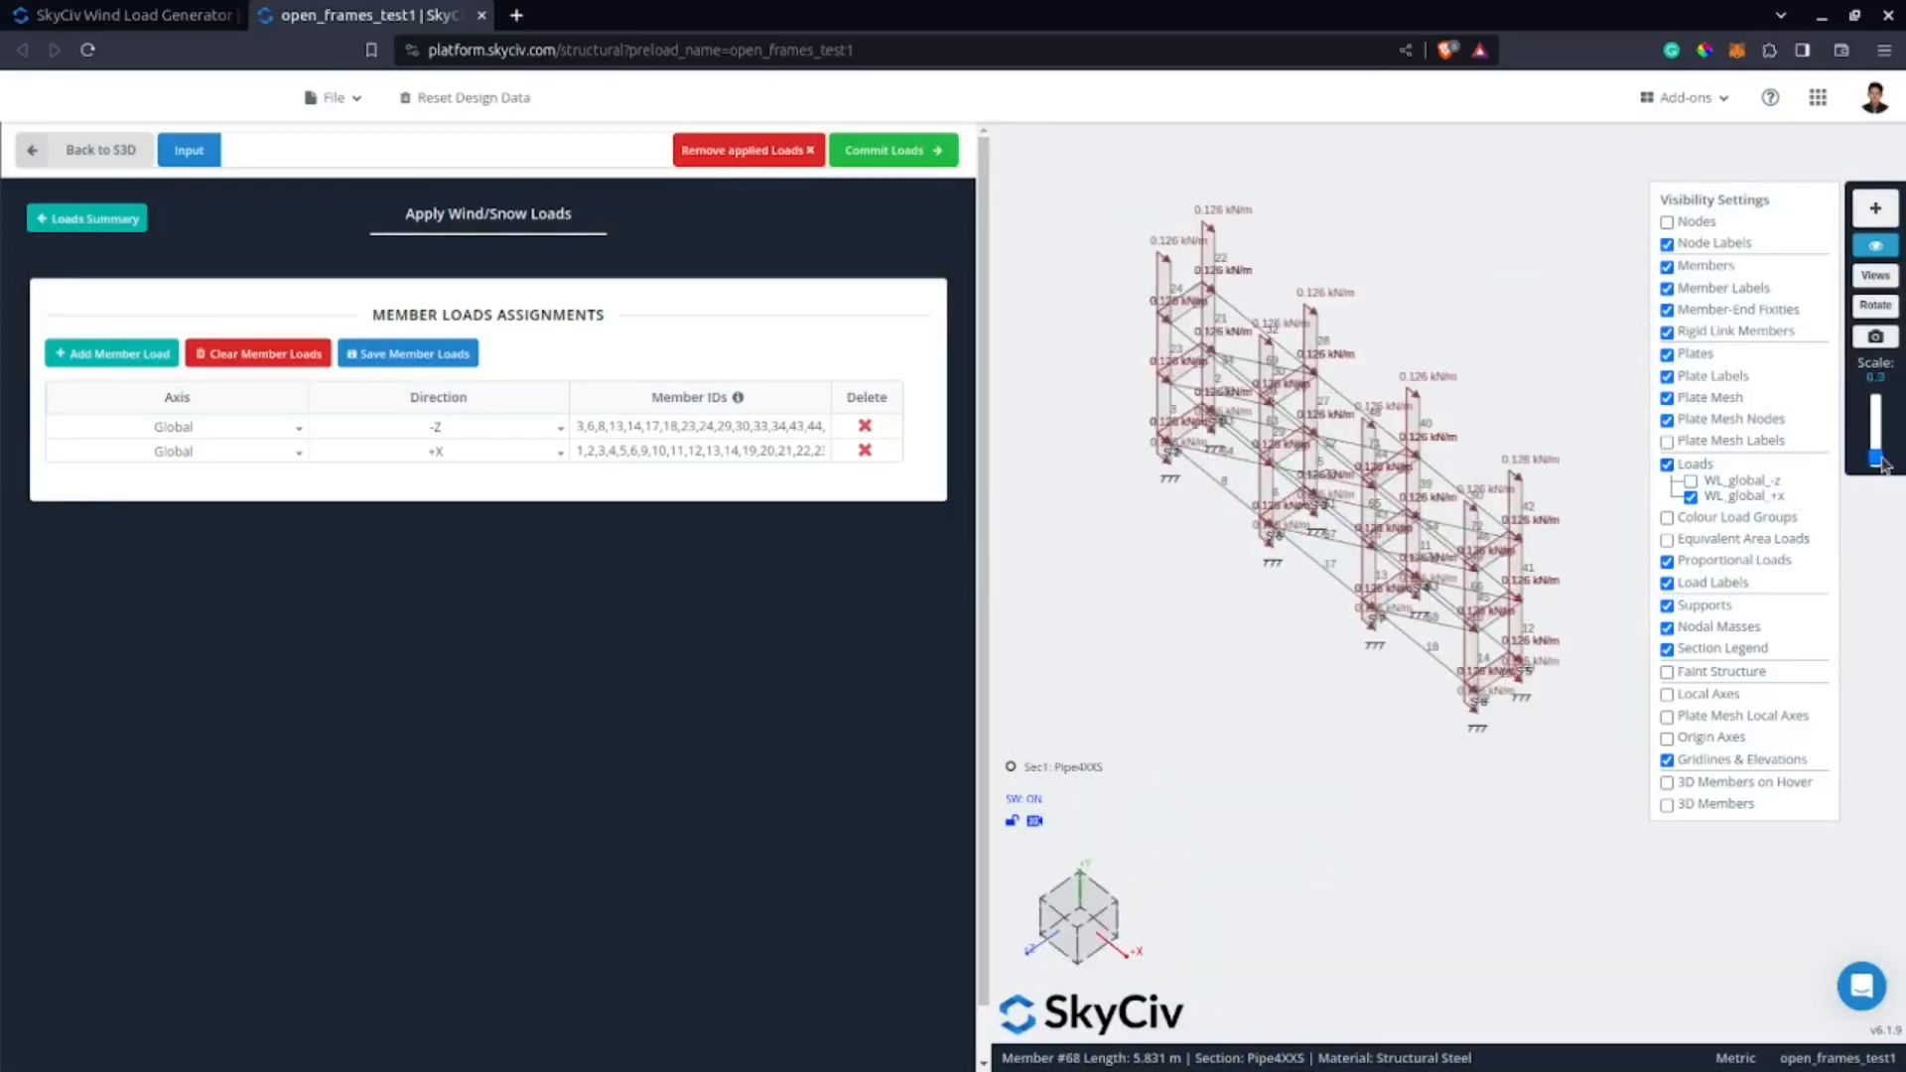
{"action": "scroll", "coordinate": [1221, 736], "scroll_direction": "up", "scroll_amount": 2}
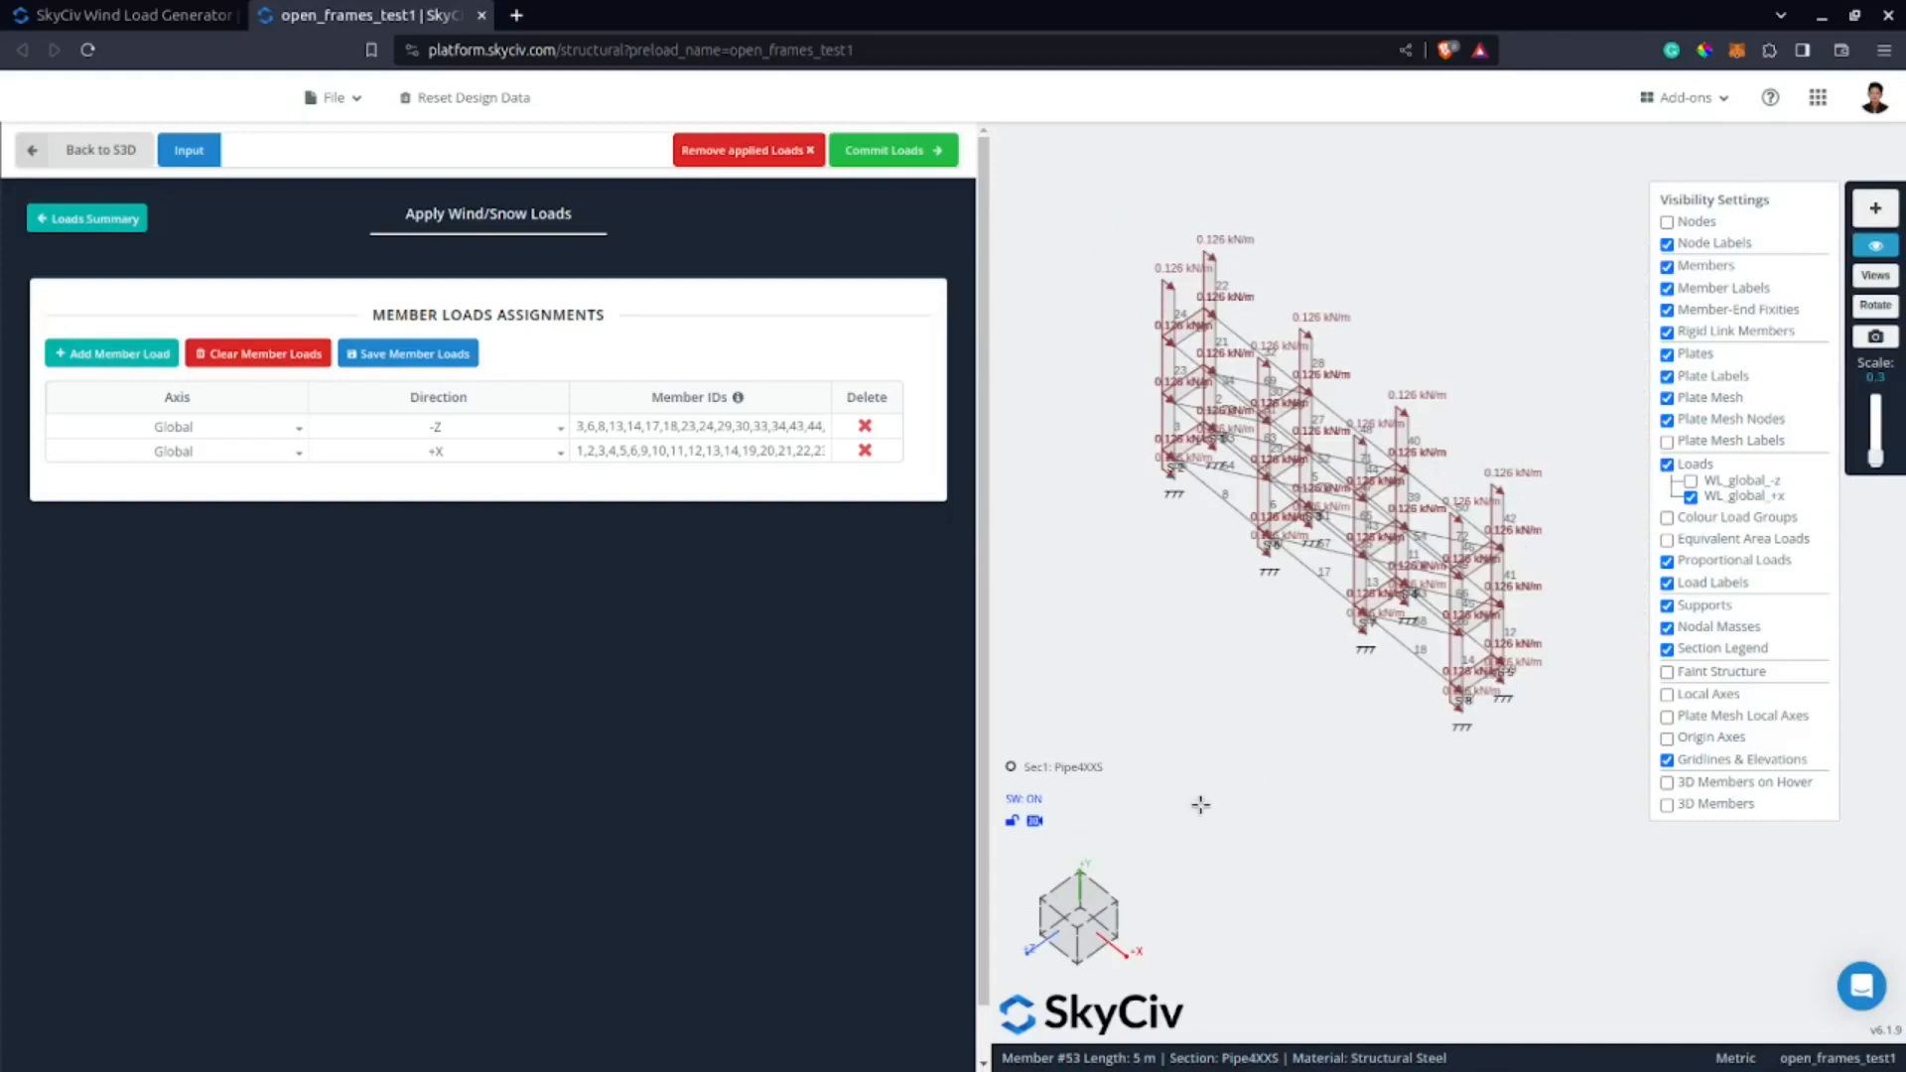
{"action": "right_click_drag", "start_coordinate": [1195, 806], "coordinate": [1259, 801]}
{"action": "middle_click_drag", "start_coordinate": [1369, 782], "coordinate": [1266, 769]}
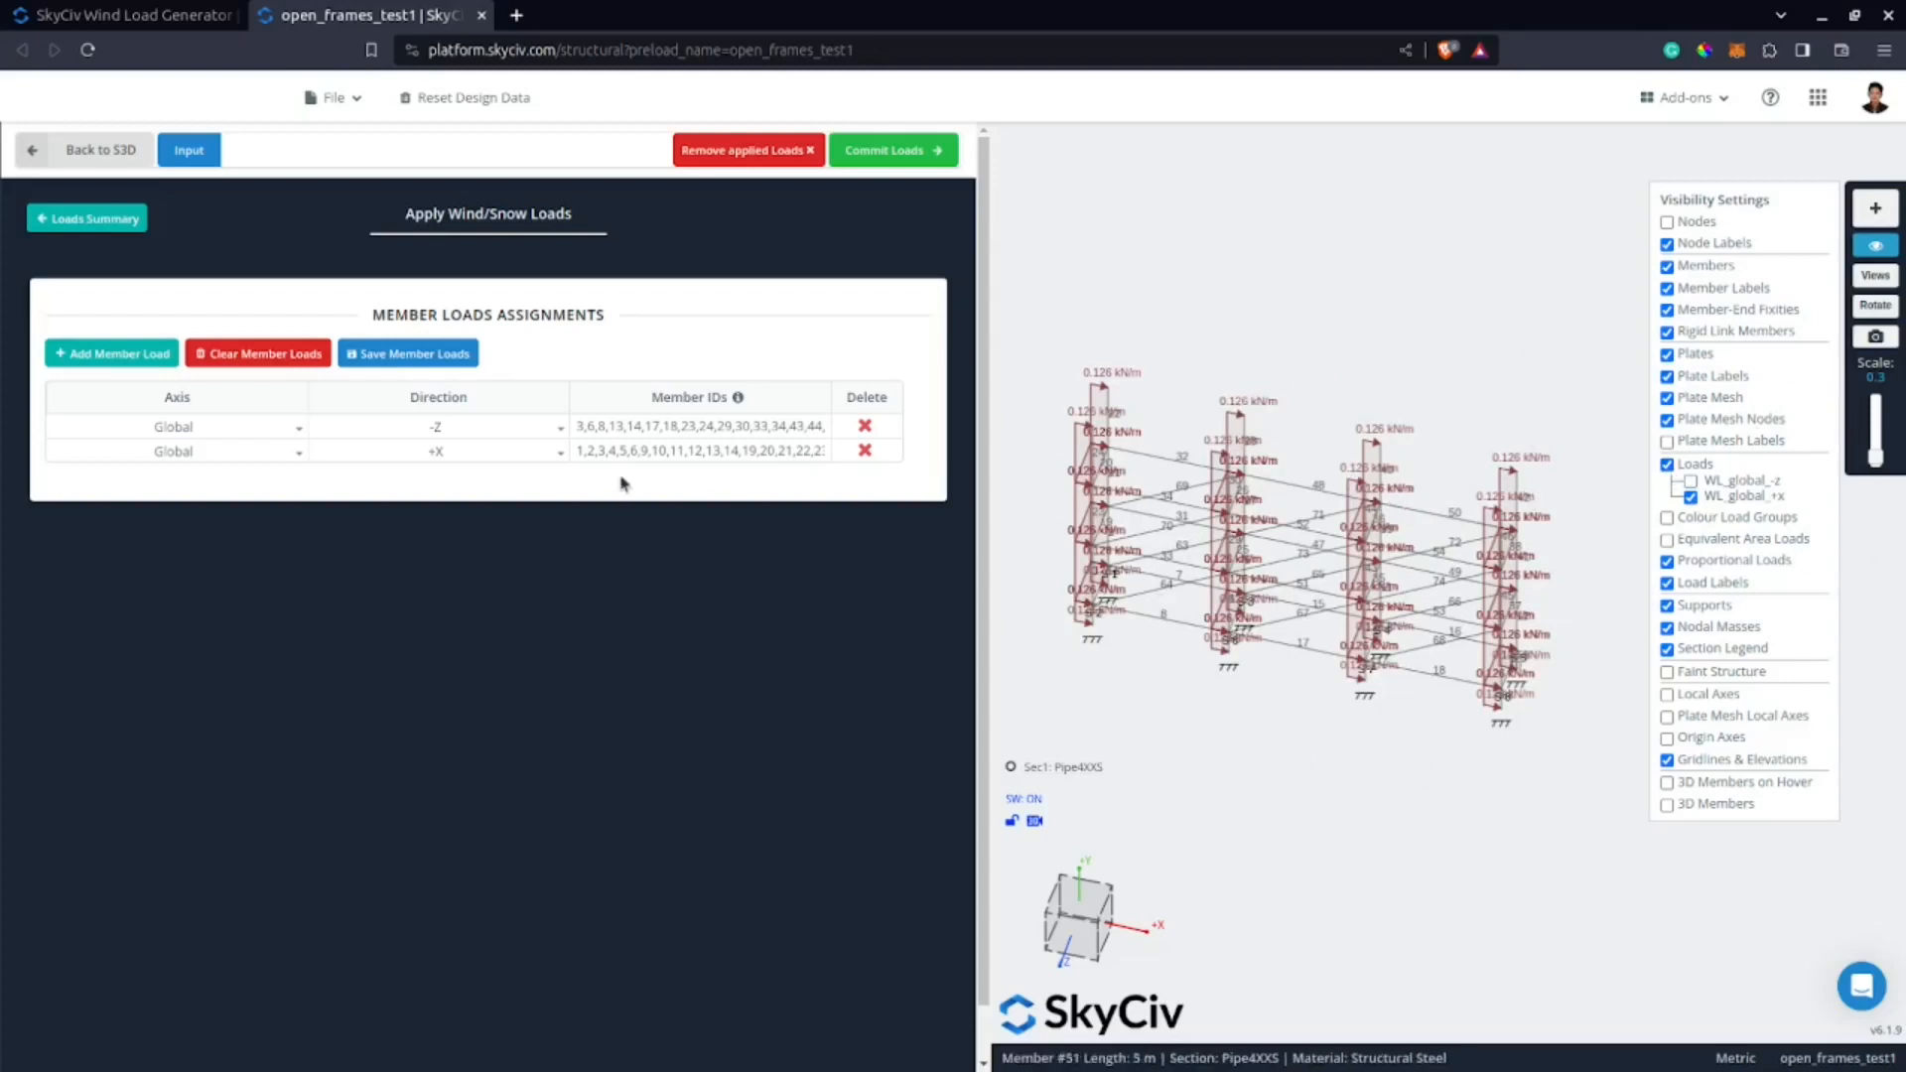
Check the pressure and section depth in member 1's results from the loads summary, and return to the S3D model.
{"action": "left_click", "coordinate": [62, 217]}
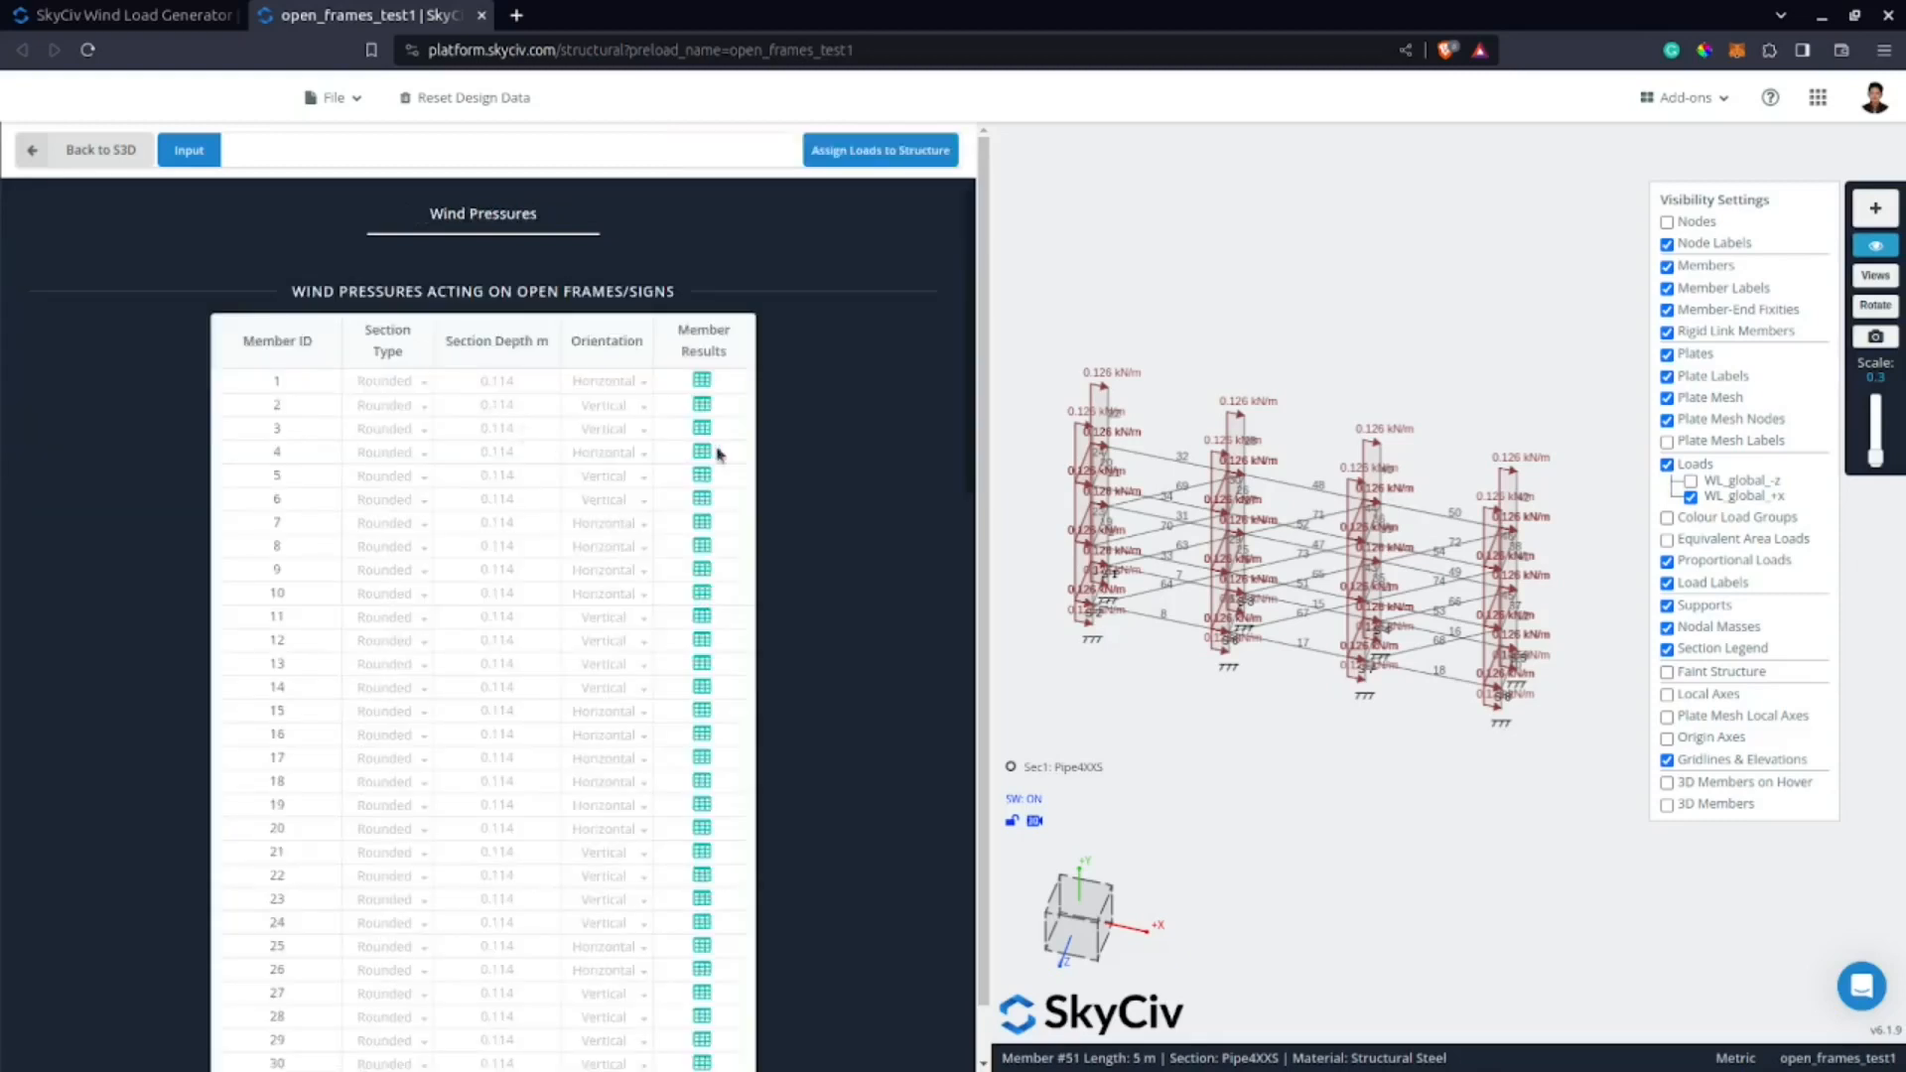
{"action": "left_click", "coordinate": [702, 381]}
{"action": "double_click", "coordinate": [1320, 614]}
{"action": "double_click", "coordinate": [794, 613]}
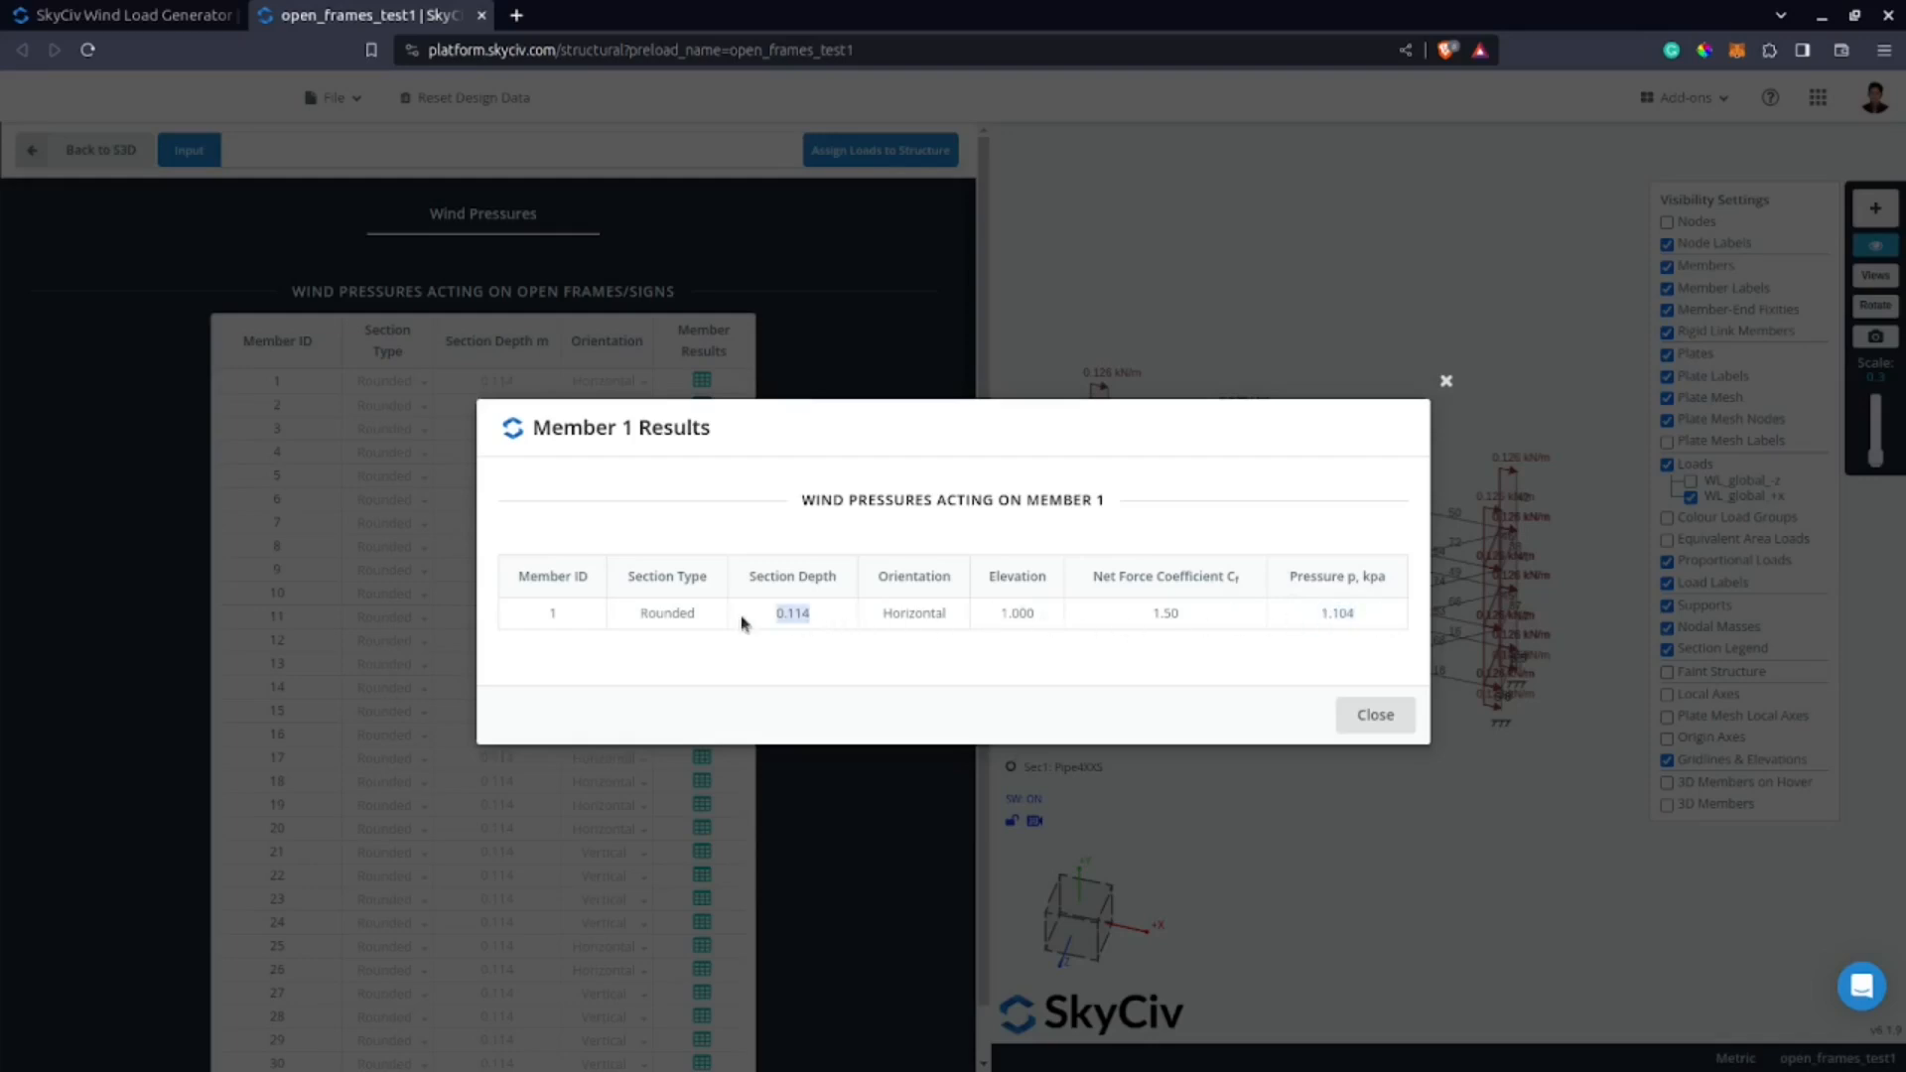
{"action": "left_click", "coordinate": [1376, 714]}
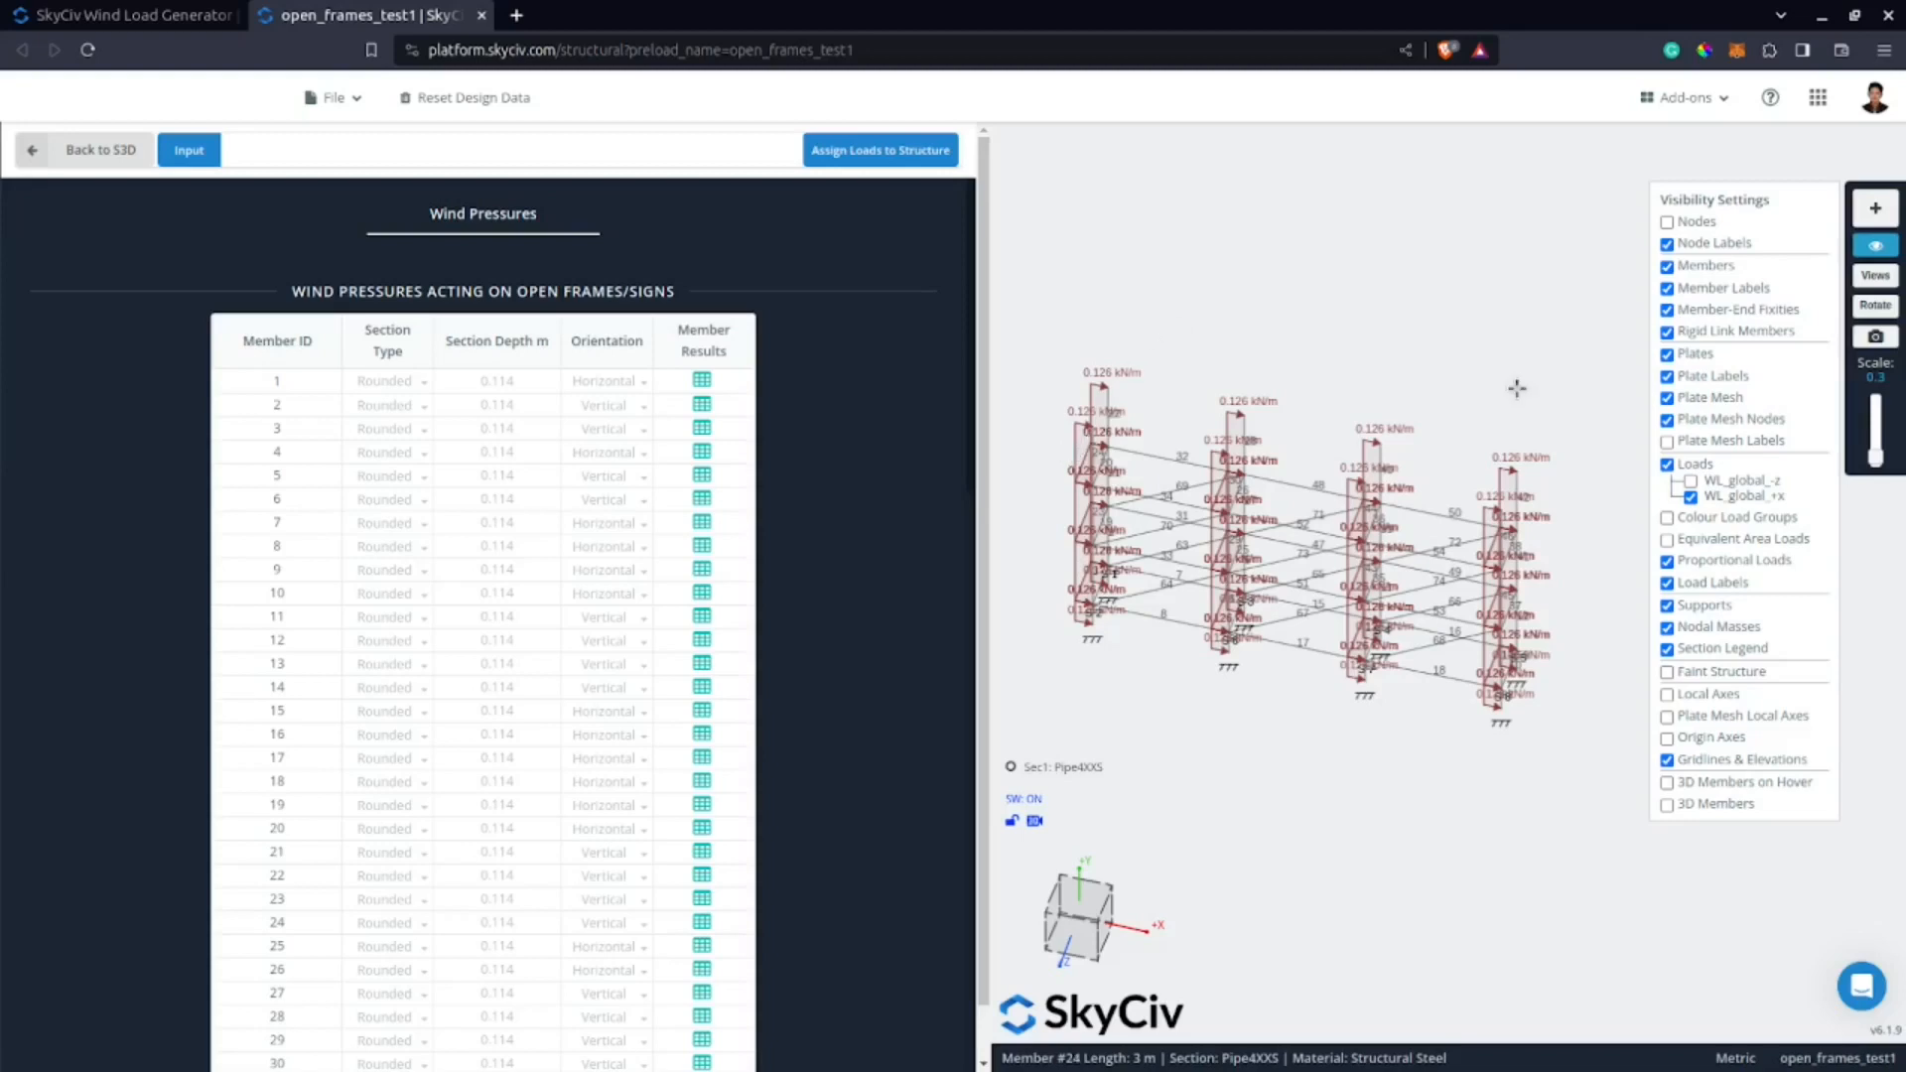
{"action": "left_click", "coordinate": [70, 156]}
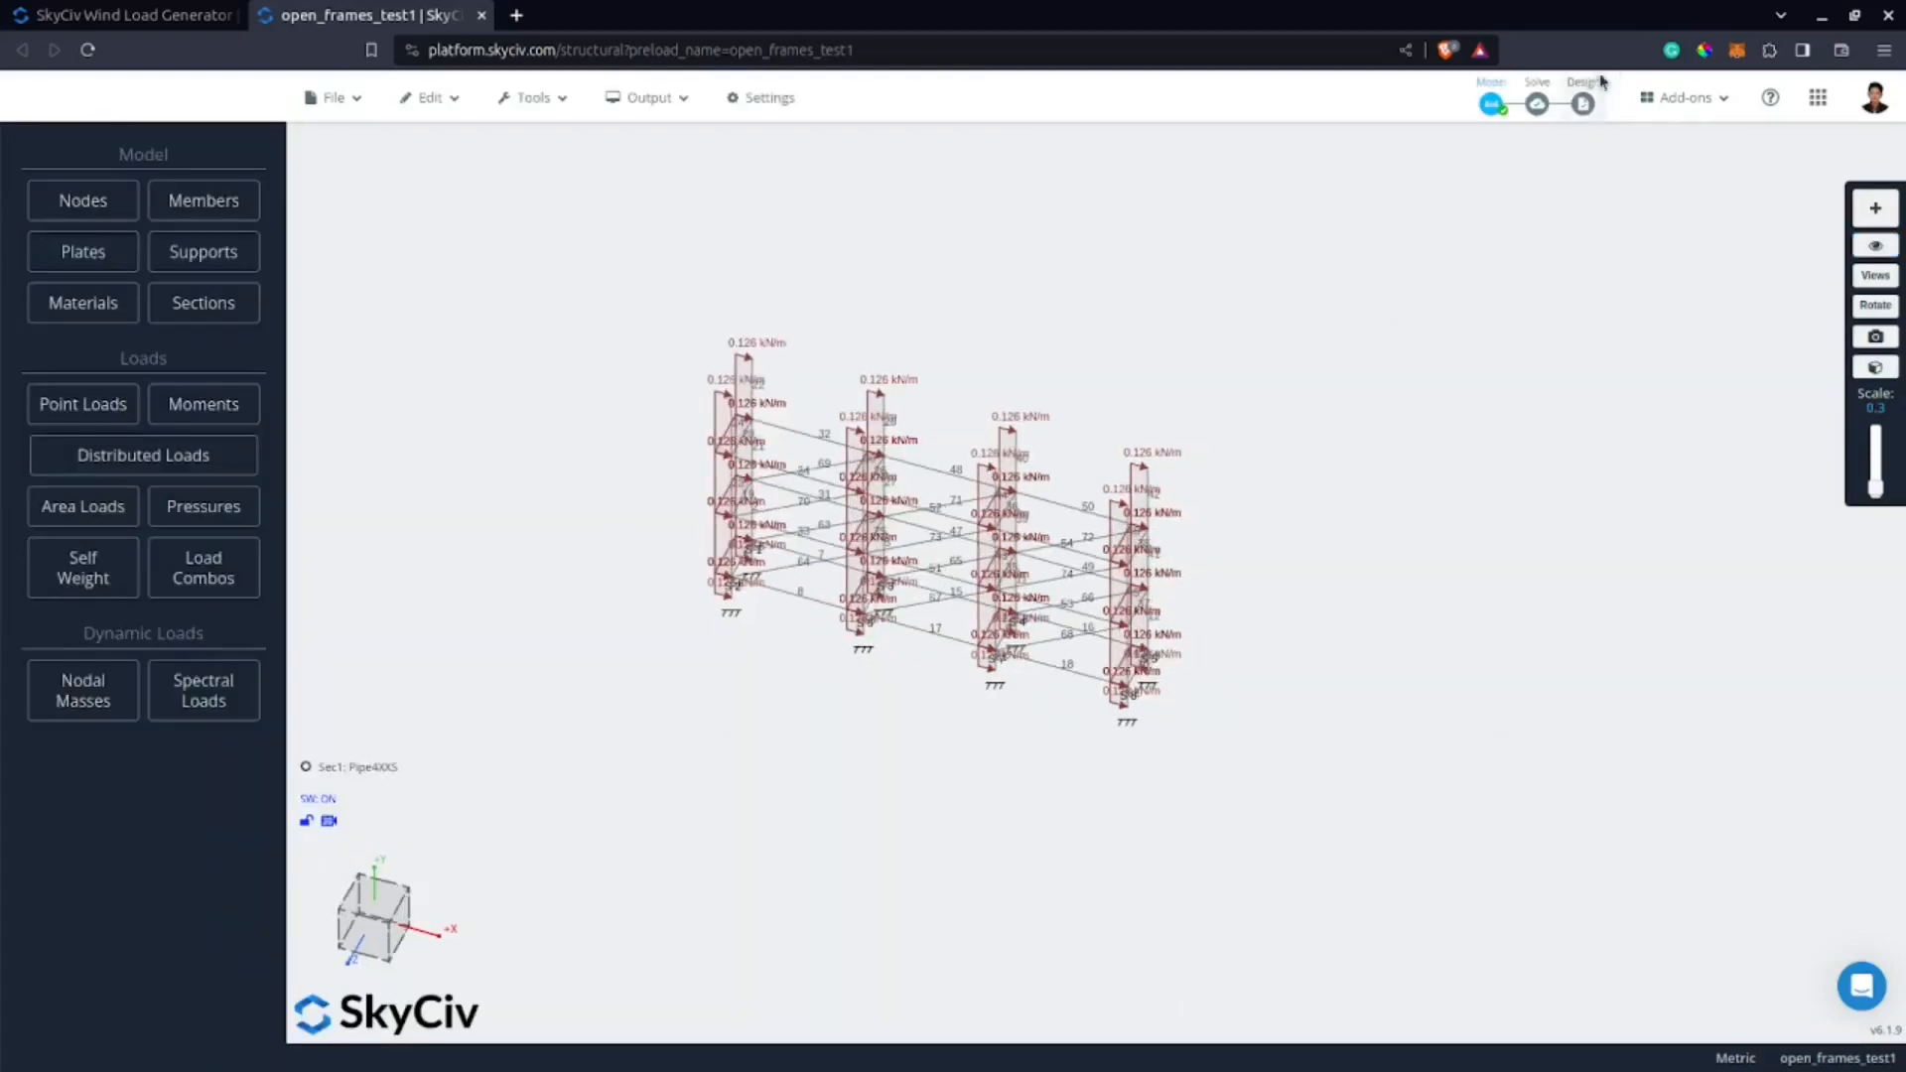